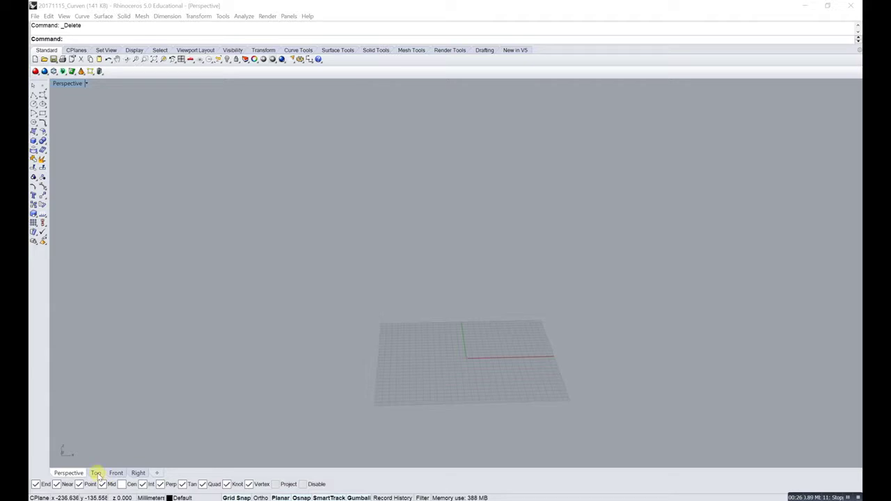
In the Right view, start a polyline at the origin with a horizontal base segment about 127 mm long.
left_click(138, 473)
scroll(488, 236, "up", 5)
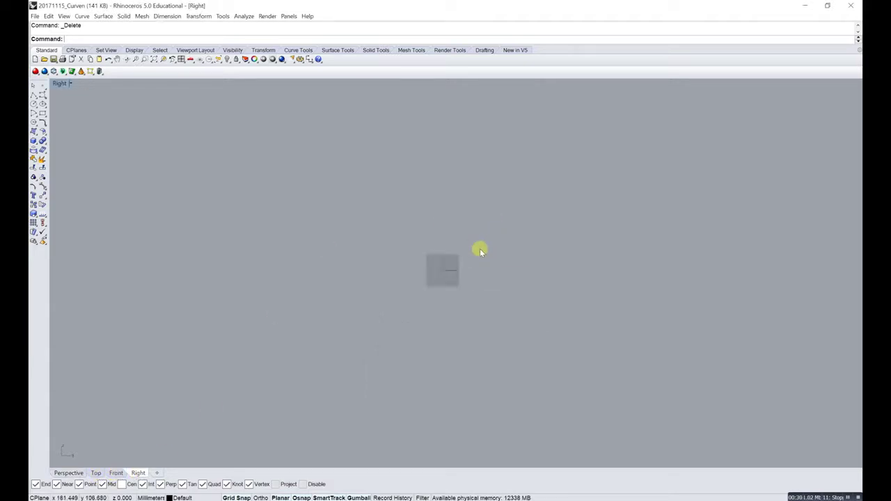
scroll(302, 359, "up", 6)
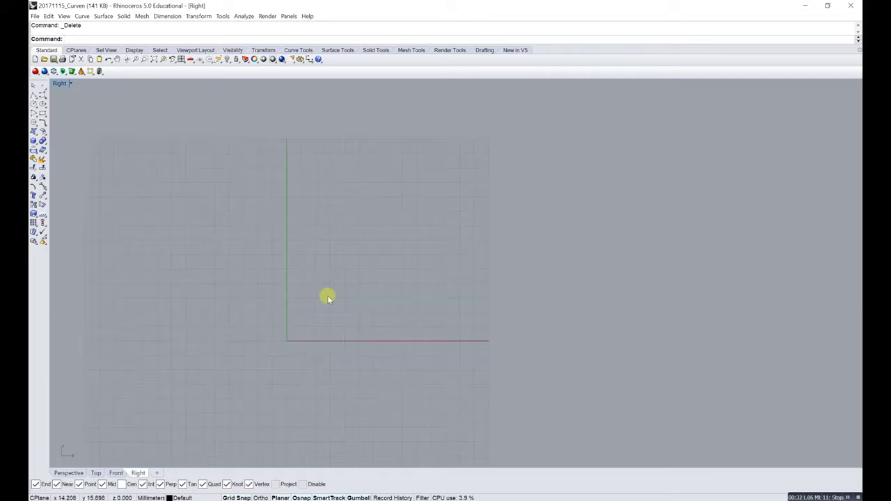
right_click_drag(408, 252, 379, 268)
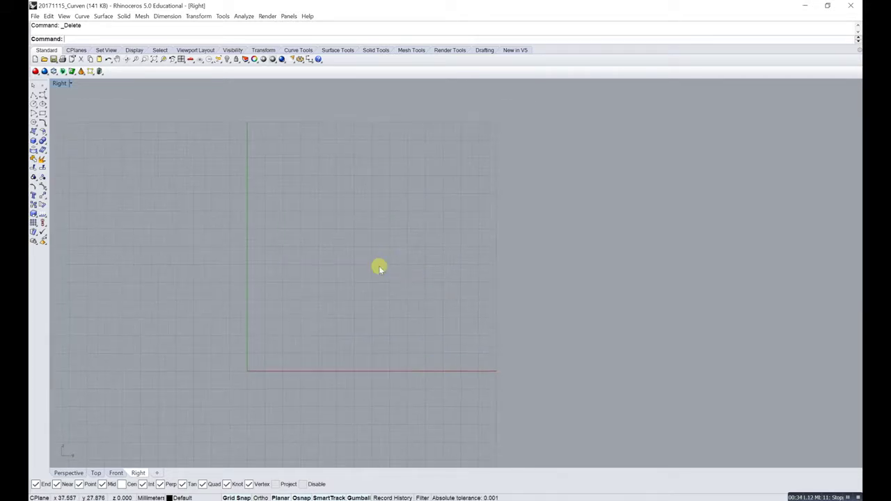
left_click(35, 96)
left_click(247, 366)
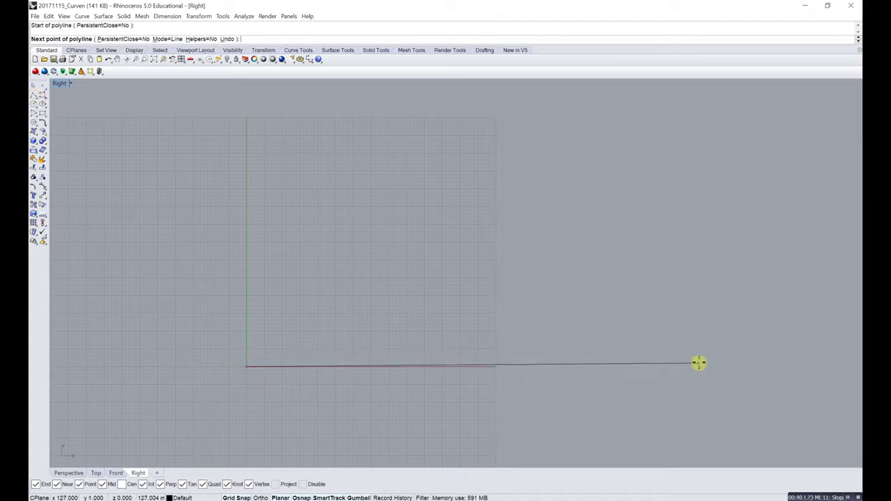
left_click(699, 367)
Continue the polyline upward in three zigzag segments, then along a horizontal top edge at a height of about 195 mm.
right_click_drag(622, 156, 554, 243)
scroll(557, 244, "down", 3)
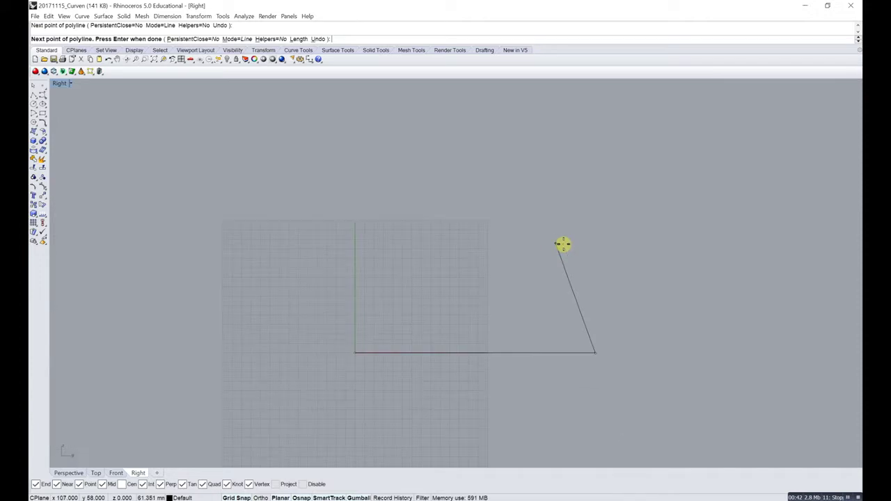
left_click(504, 259)
right_click_drag(580, 119, 539, 197)
left_click(547, 213)
left_click(473, 132)
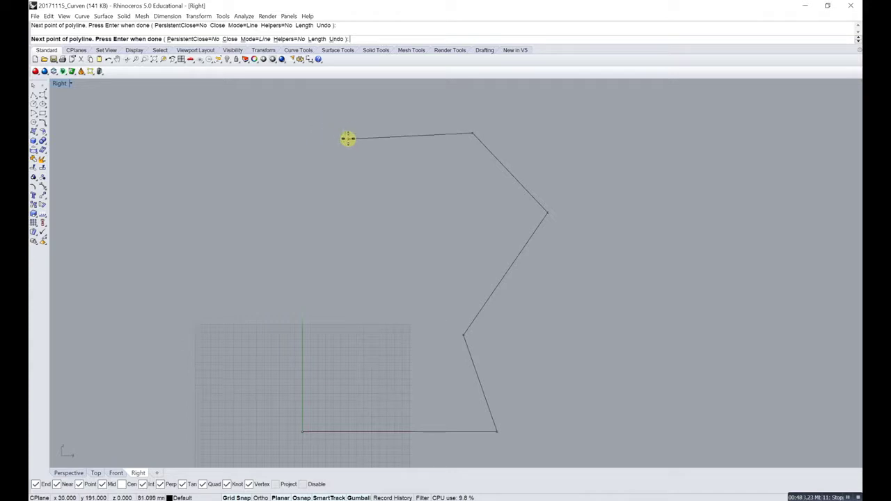
left_click(339, 133)
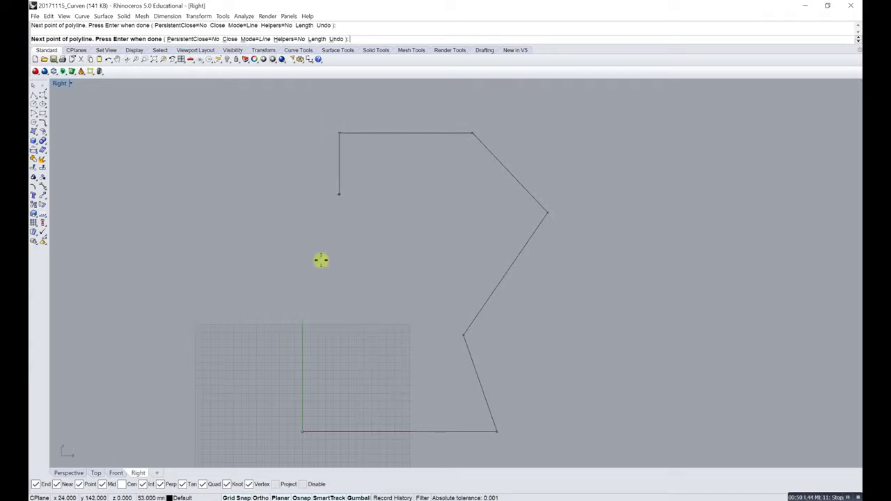
Continue the polyline down the other side with a pointed overhang and an inward notch, and close it at the origin.
left_click(311, 243)
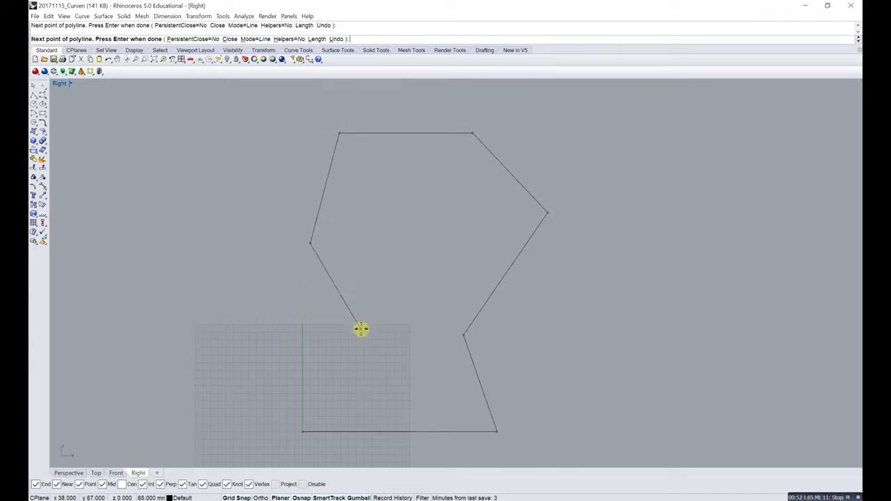
left_click(387, 210)
left_click(404, 276)
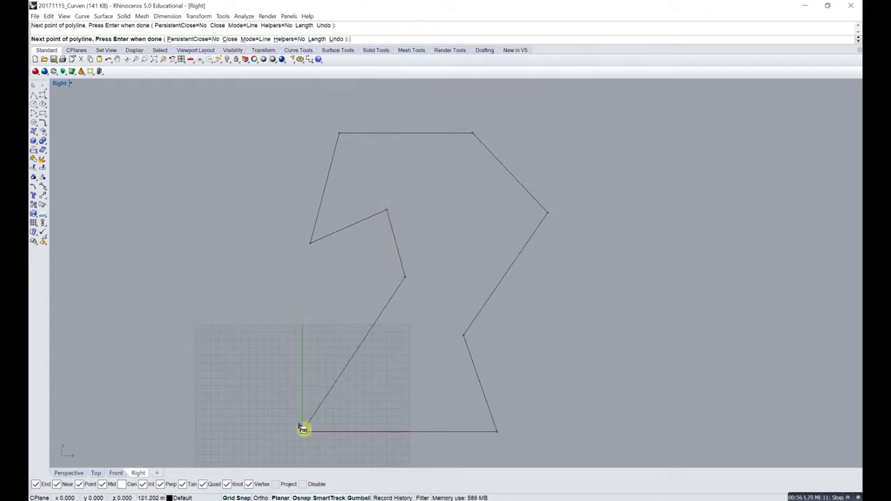
left_click(302, 431)
scroll(443, 272, "down", 2)
right_click_drag(424, 278, 384, 253)
left_click(369, 240)
left_click(521, 272)
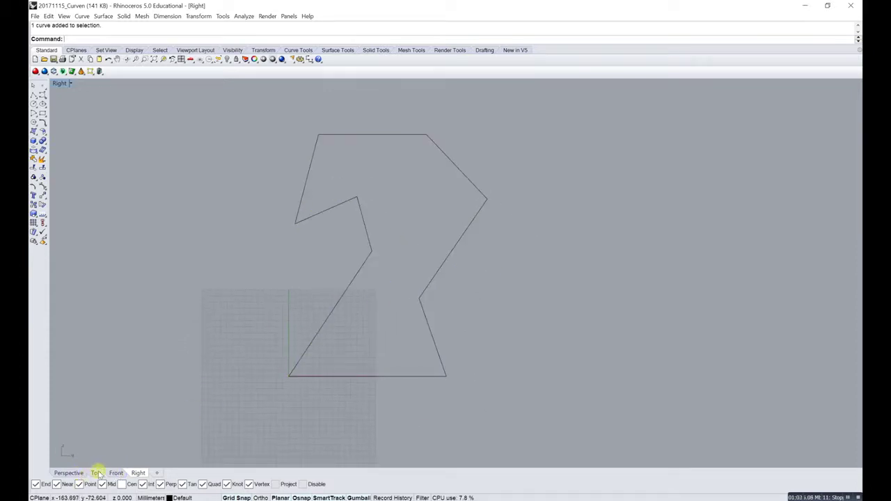
right_click_drag(355, 239, 297, 213)
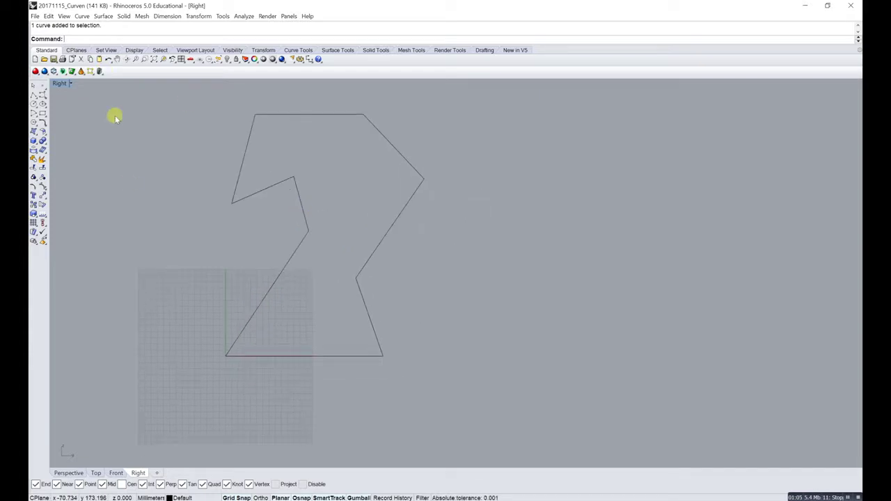
left_click(33, 92)
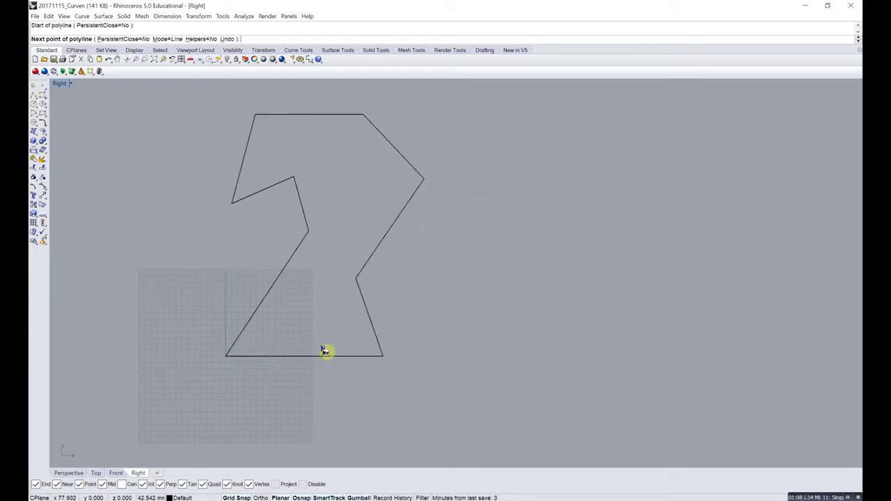
left_click(336, 355)
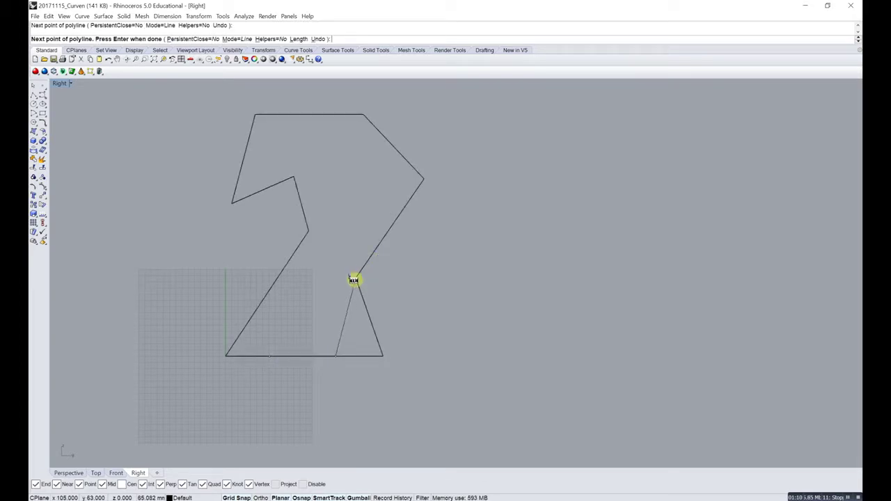
left_click(403, 279)
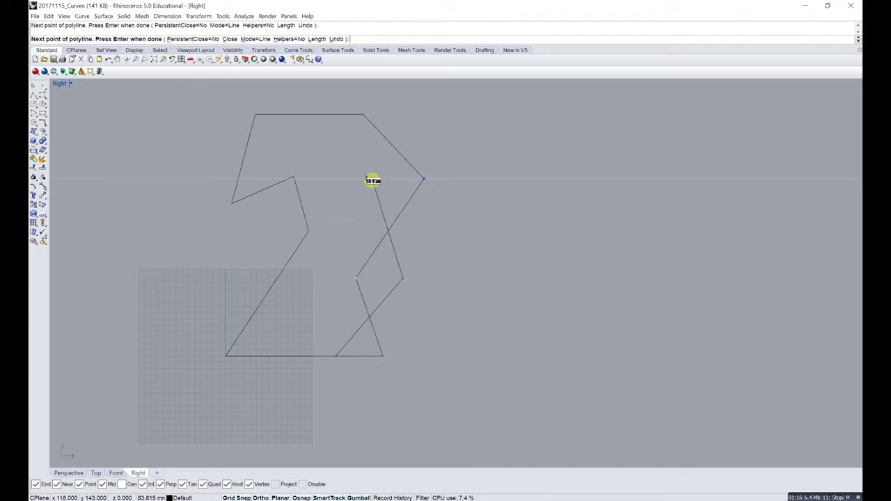
left_click(373, 180)
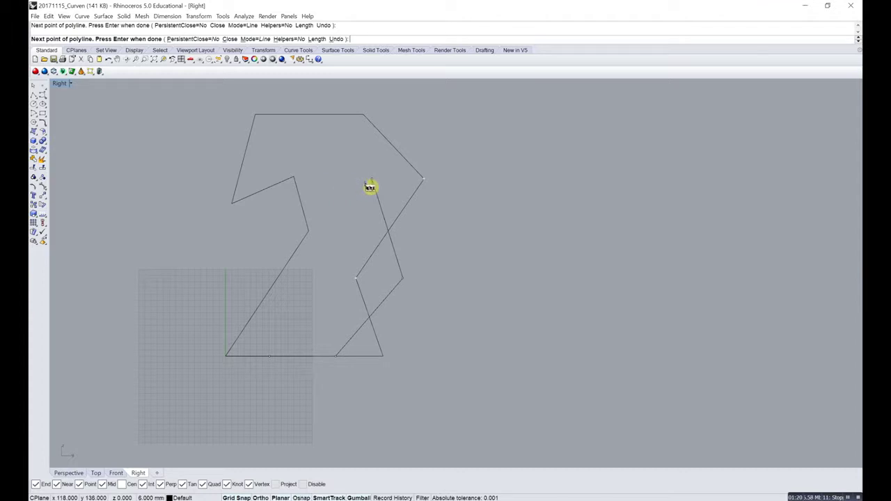
key("Escape")
right_click(314, 304)
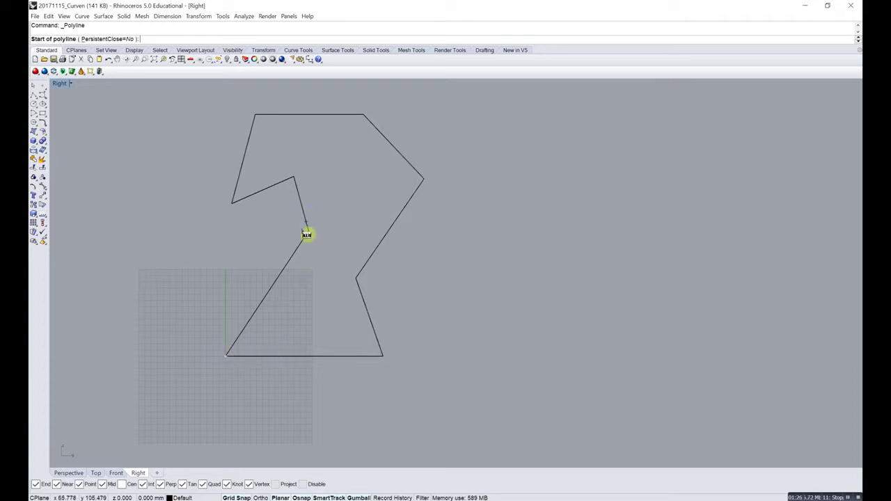
left_click(308, 355)
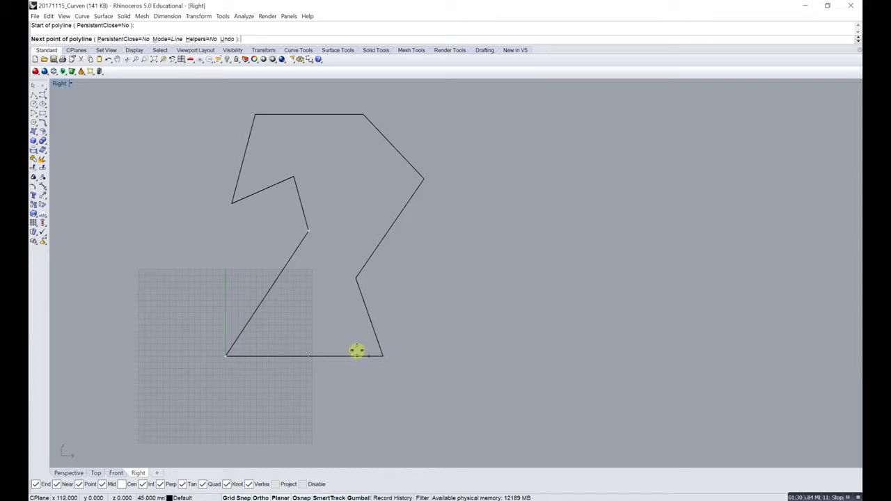
right_click(330, 356)
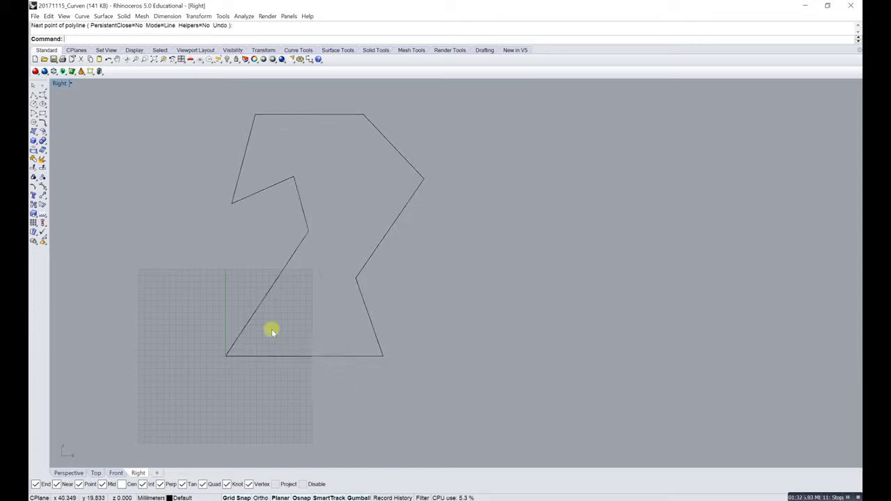
Start a second polyline along the first outline's base, zigzag up with corners level with that outline's, and run it along the top edge.
right_click(272, 330)
left_click(269, 356)
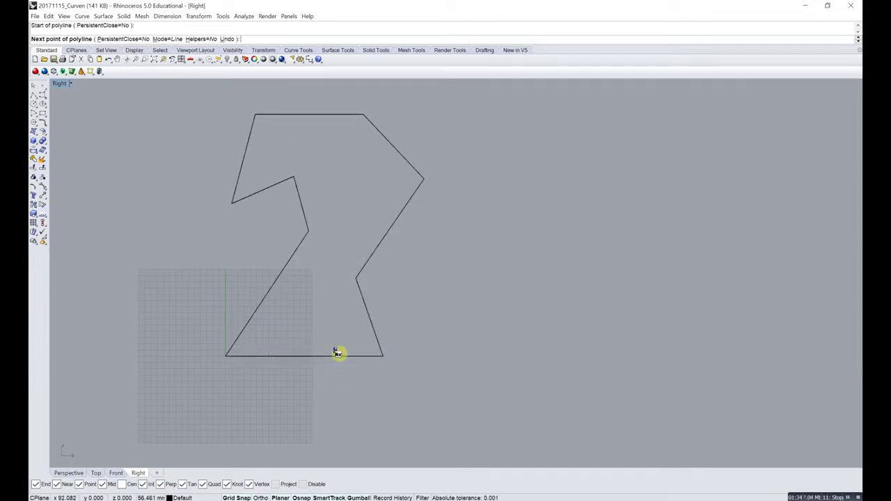
left_click(338, 355)
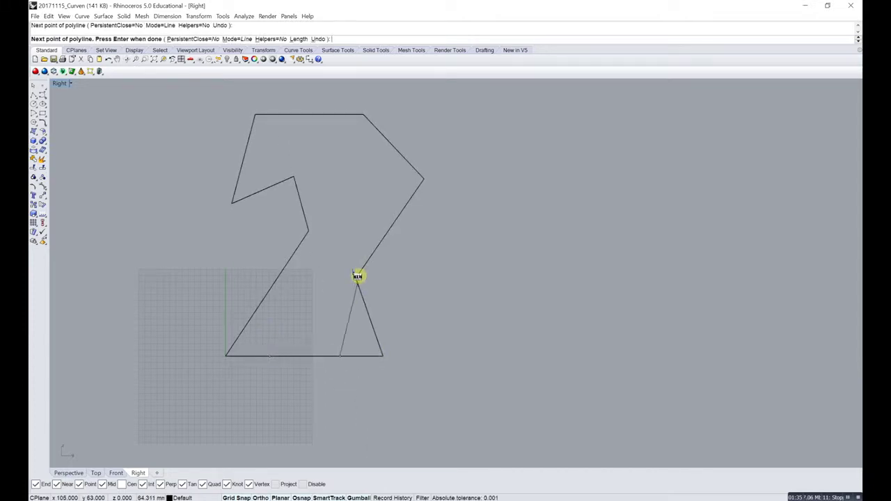
left_click(394, 278)
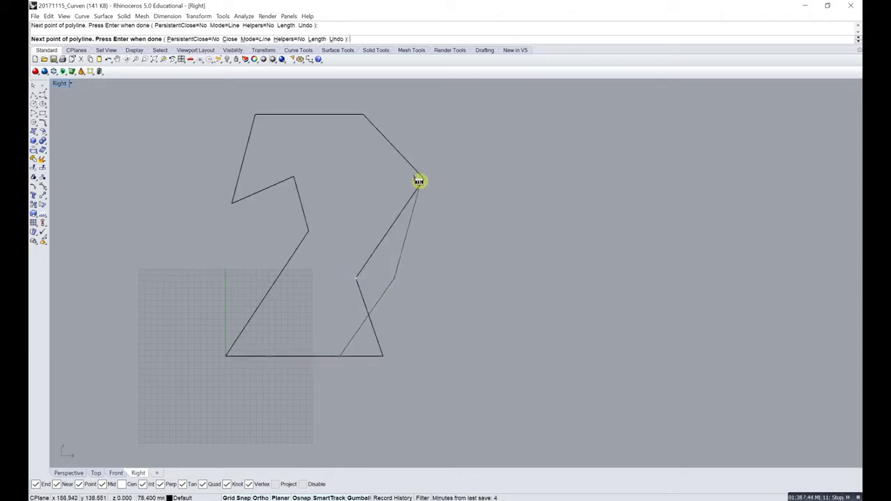
left_click(386, 176)
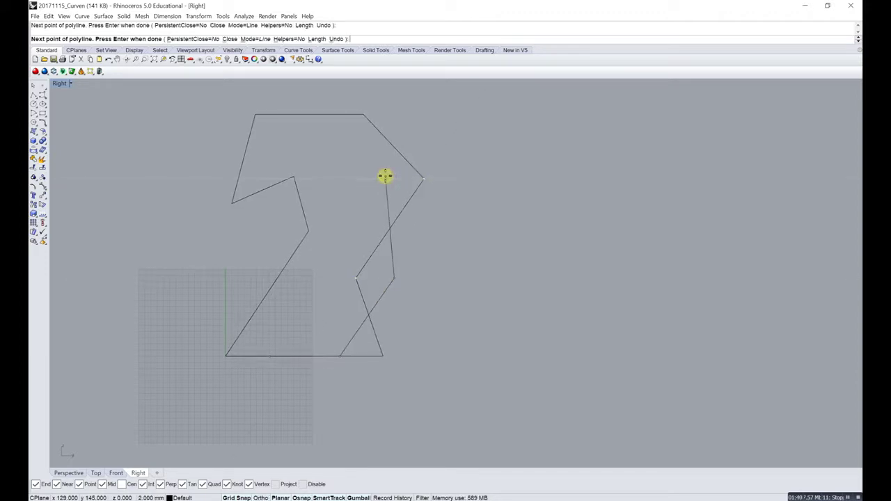
left_click(410, 115)
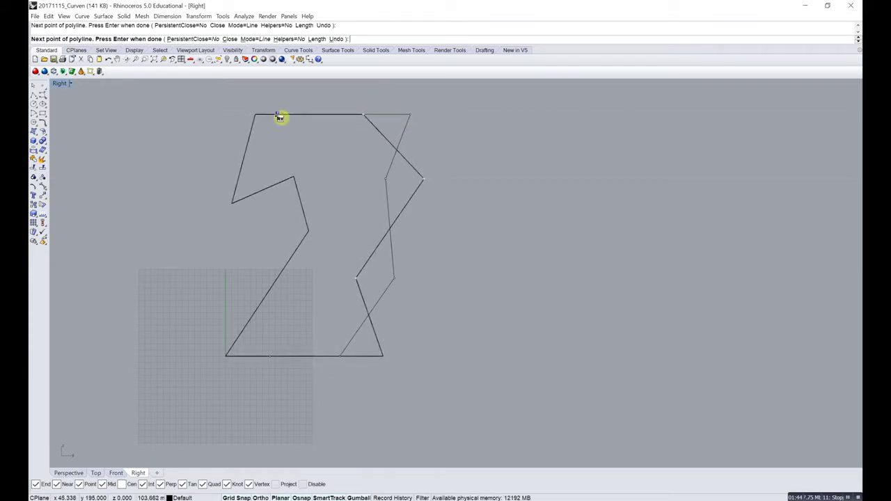
left_click(280, 115)
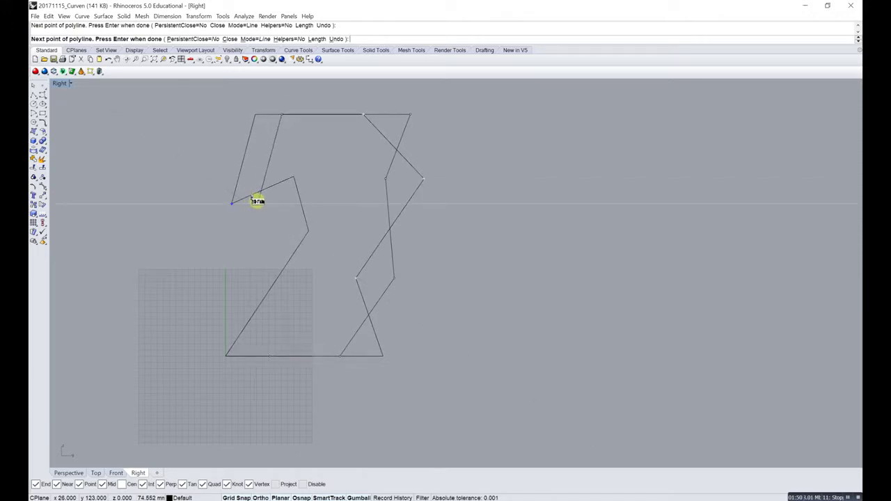
Bring the second polyline down through overhang and notch corners level with the first outline's, and close it at its start point.
left_click(257, 201)
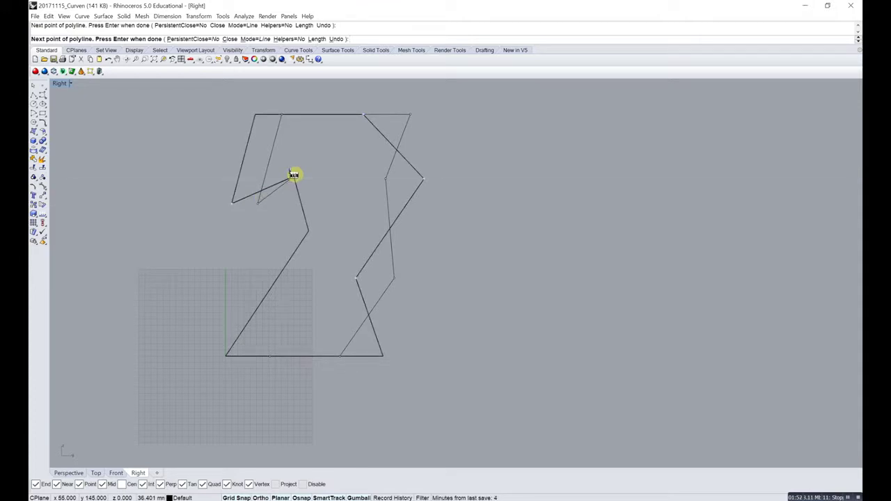
left_click(293, 176)
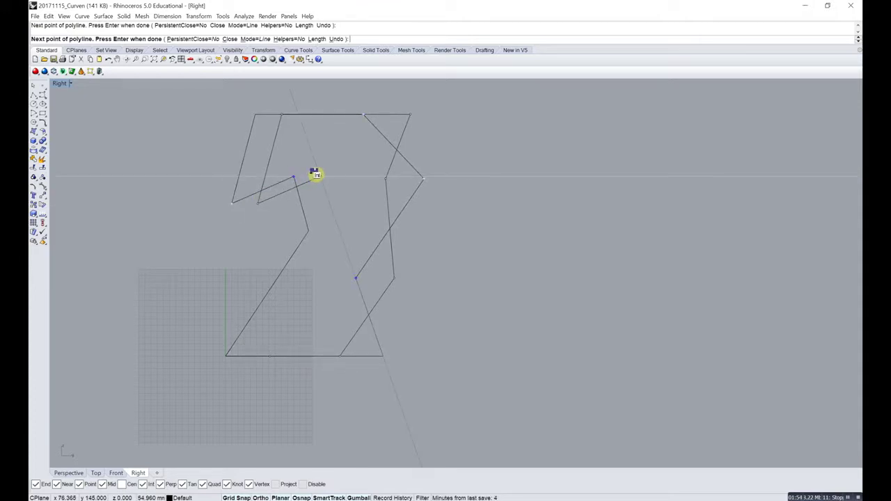
left_click(332, 177)
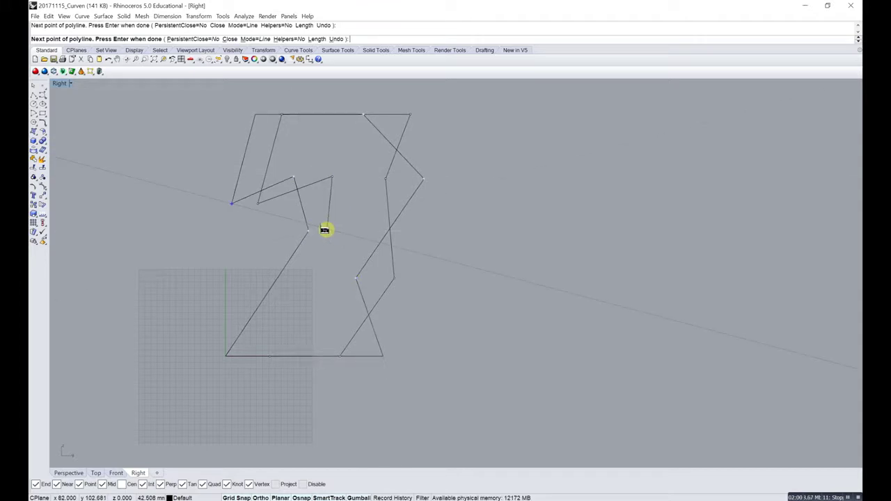
left_click(324, 232)
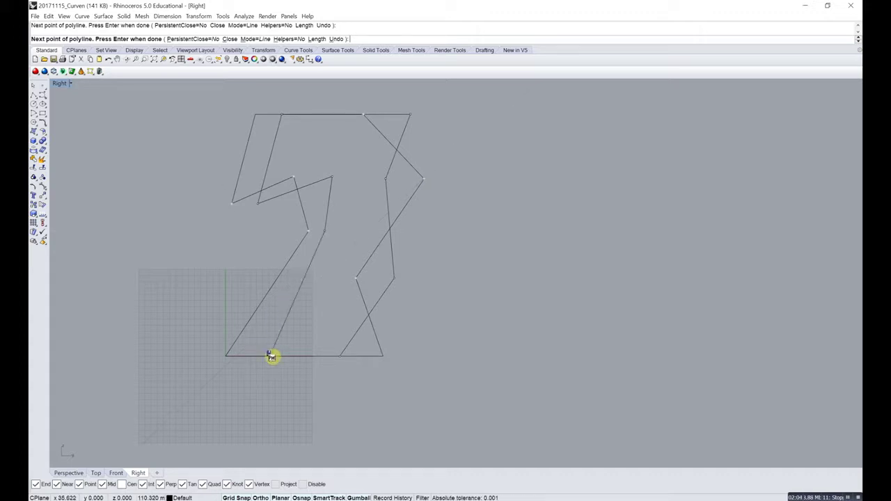
left_click(271, 356)
key("Return")
scroll(348, 338, "down", 3)
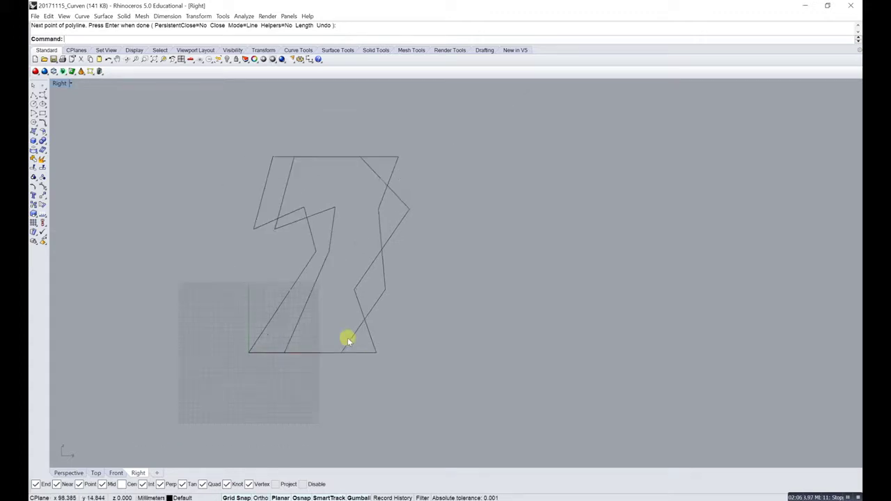
In the Perspective view, rotate the second outline about its vertical axis so it stands perpendicular to the first.
left_click(76, 473)
right_click_drag(423, 284, 503, 294)
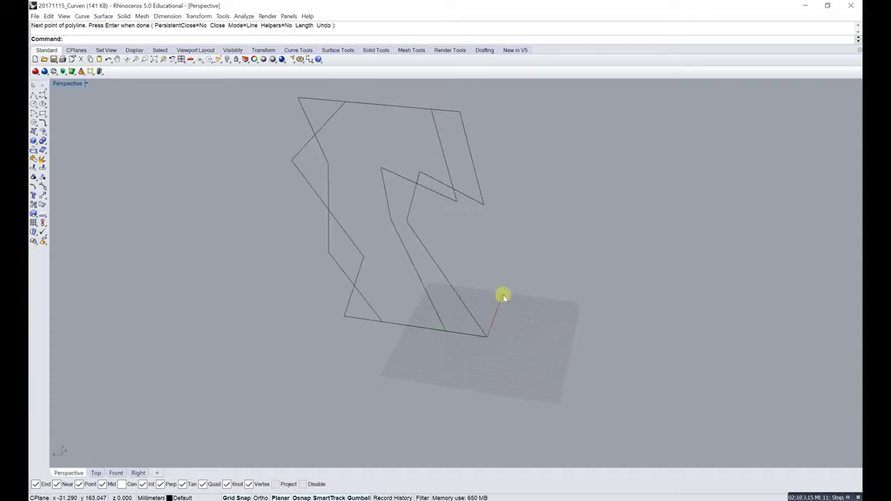
left_click(450, 159)
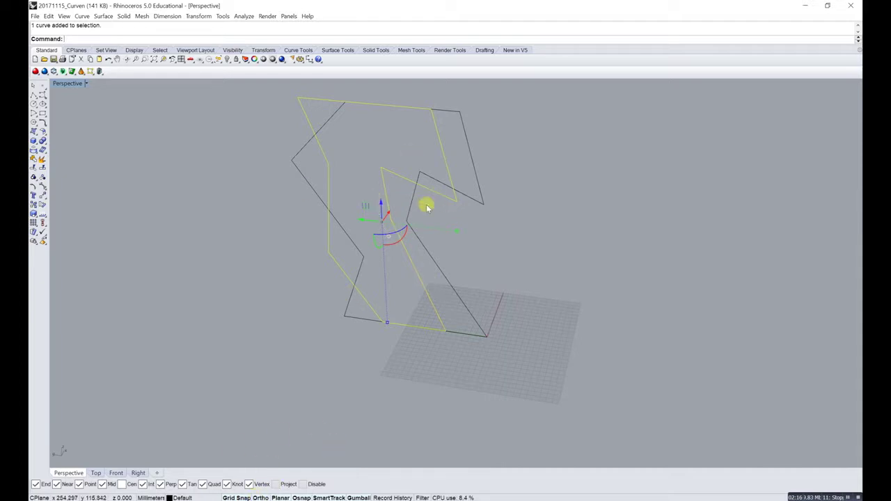
left_click_drag(402, 234, 304, 241)
key("Escape")
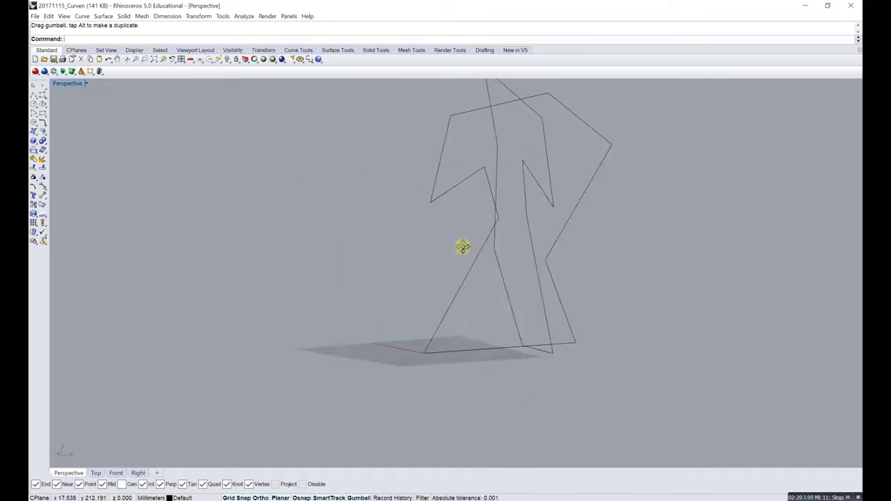
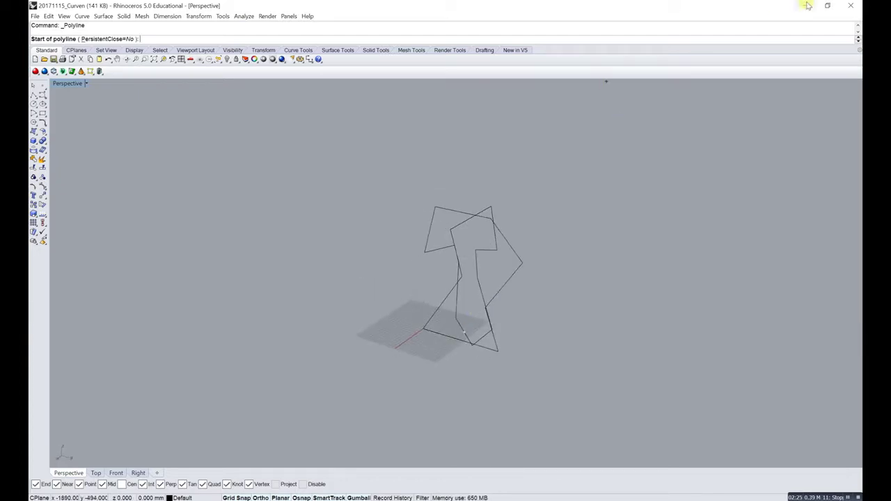
Dock the Rhino window to half of the screen, cancel the active polyline command and launch Grasshopper.
left_click_drag(742, 7, 1, 60)
left_click(281, 163)
key("Escape")
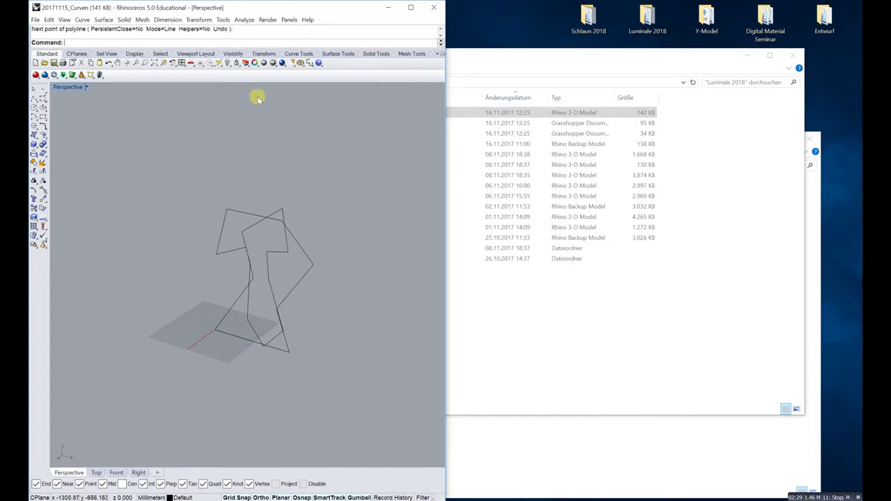
type("Grass")
key("Return")
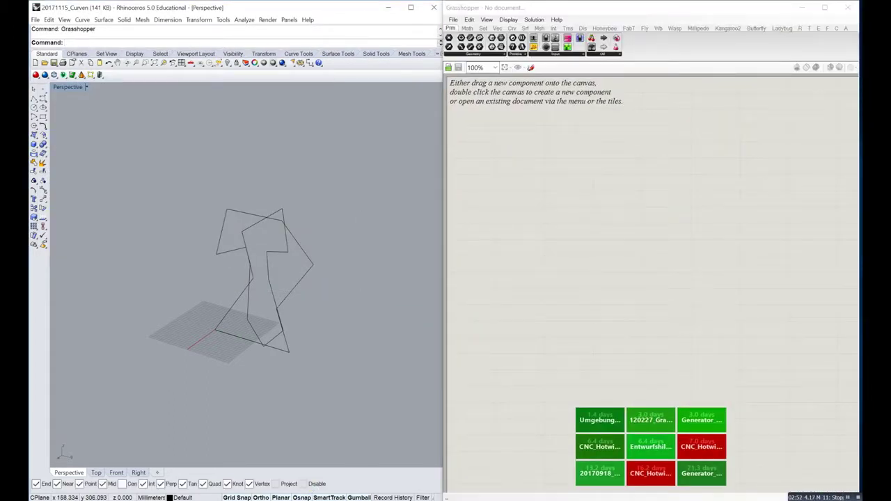
Load the Entwurfshilfe_Styro definition from the Luminale 2018 folder onto the Grasshopper canvas.
mouse_move(281, 500)
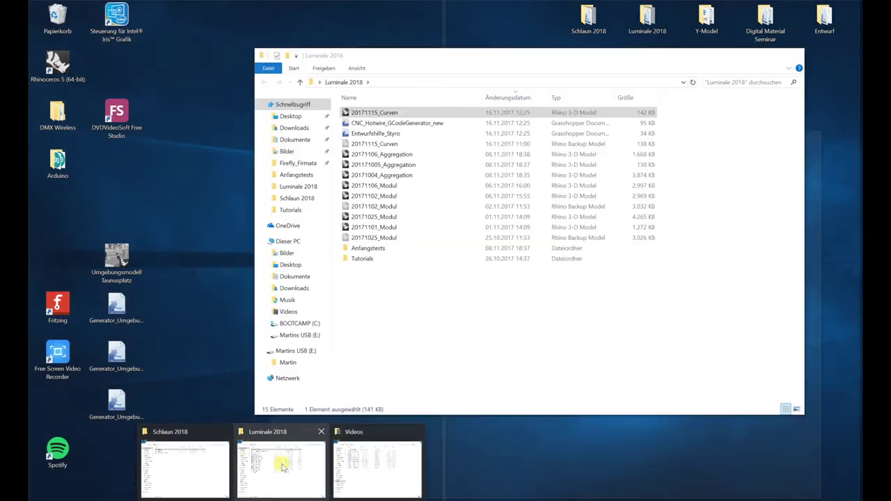
left_click(280, 463)
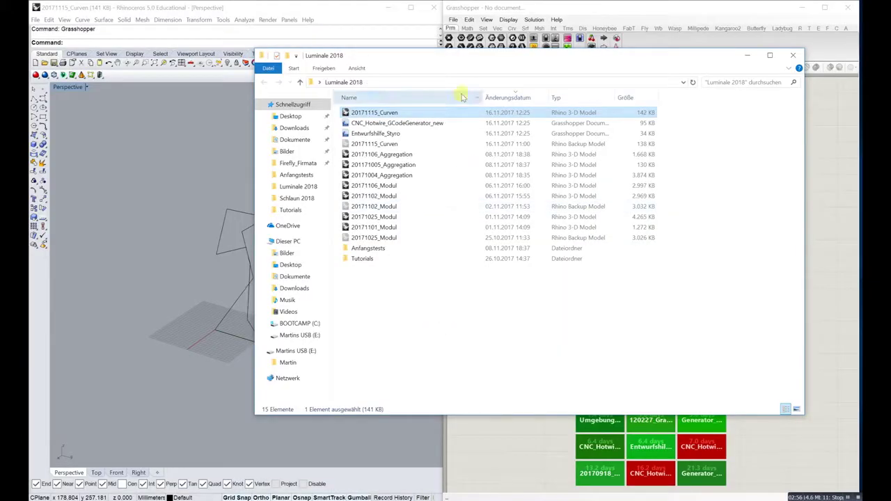
left_click_drag(516, 56, 428, 135)
left_click(289, 213)
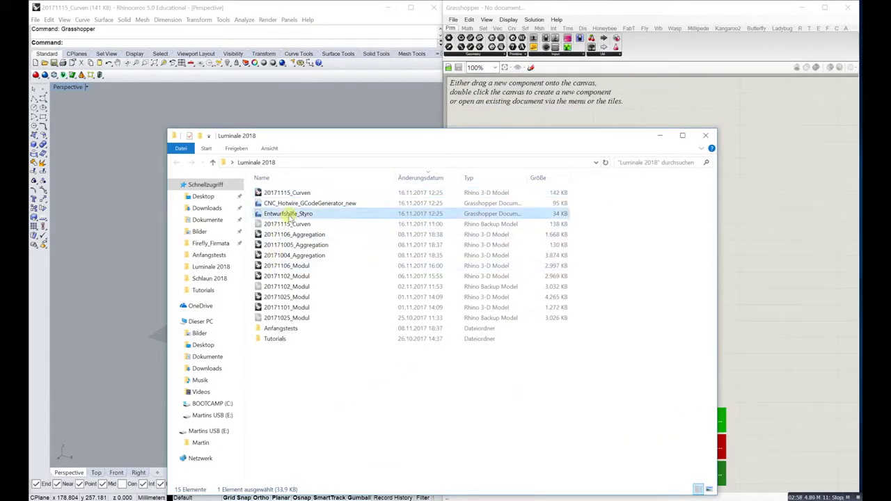
left_click_drag(294, 216, 554, 108)
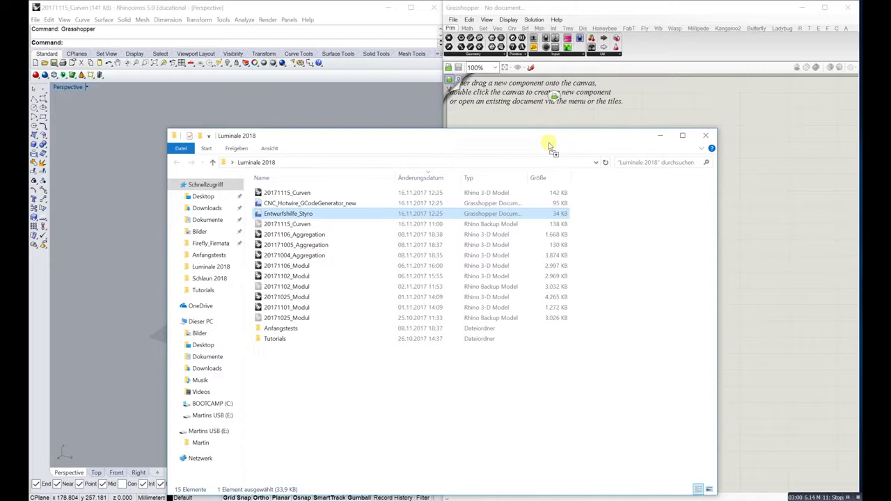
left_click_drag(548, 144, 514, 385)
left_click(644, 210)
scroll(557, 261, "up", 5)
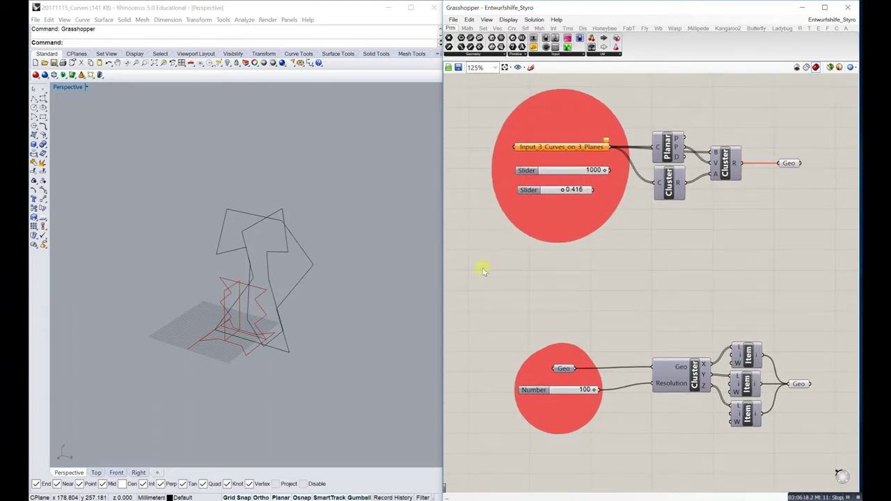
Clear the stored values of the Input_3_Curves_on_3_Planes parameter and of the lower group's Geo input parameter.
right_click_drag(294, 285, 334, 302)
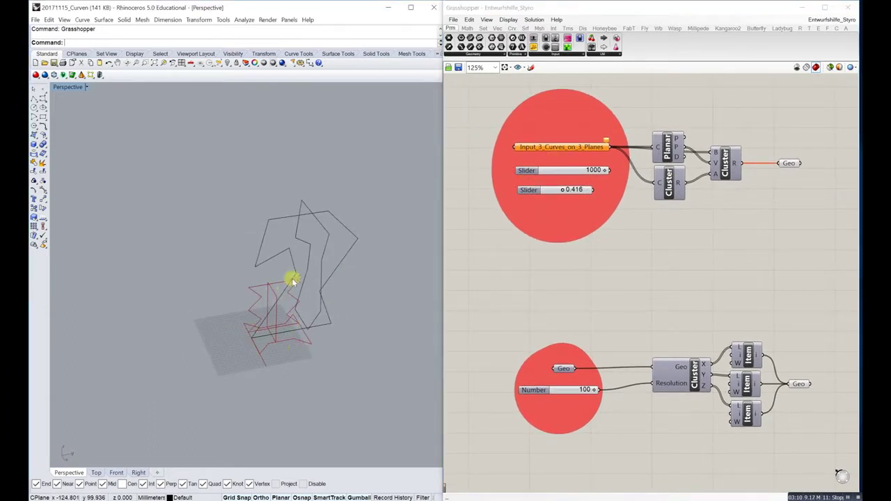
right_click(561, 147)
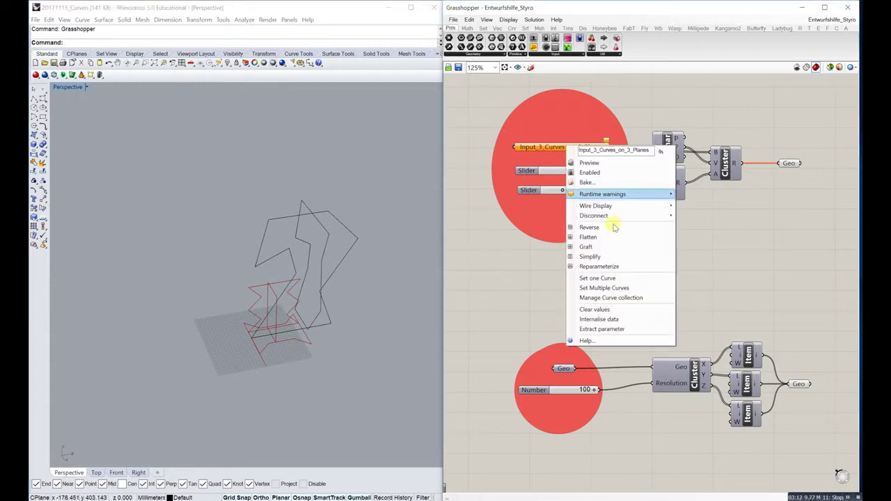
left_click(611, 309)
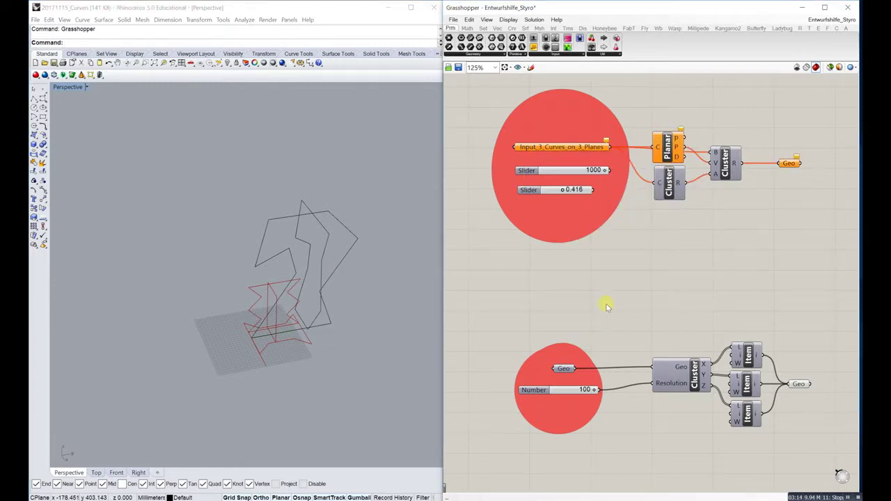
right_click(585, 152)
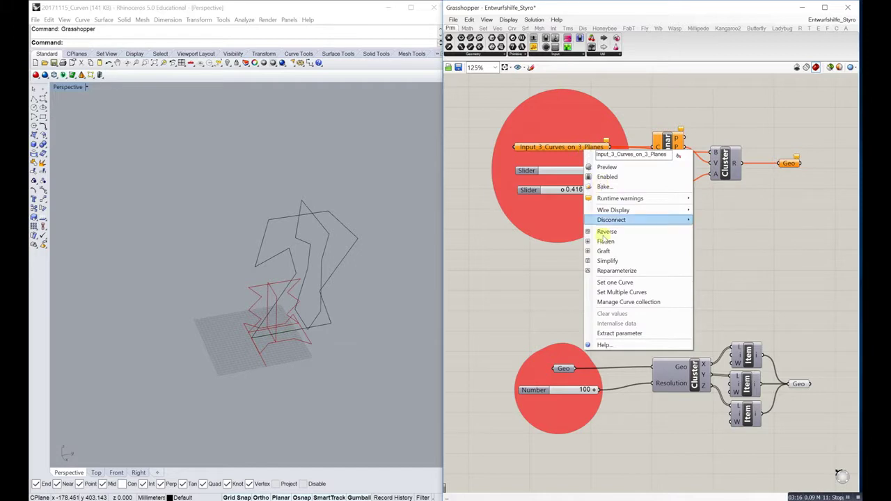
left_click(542, 312)
right_click_drag(582, 358, 558, 301)
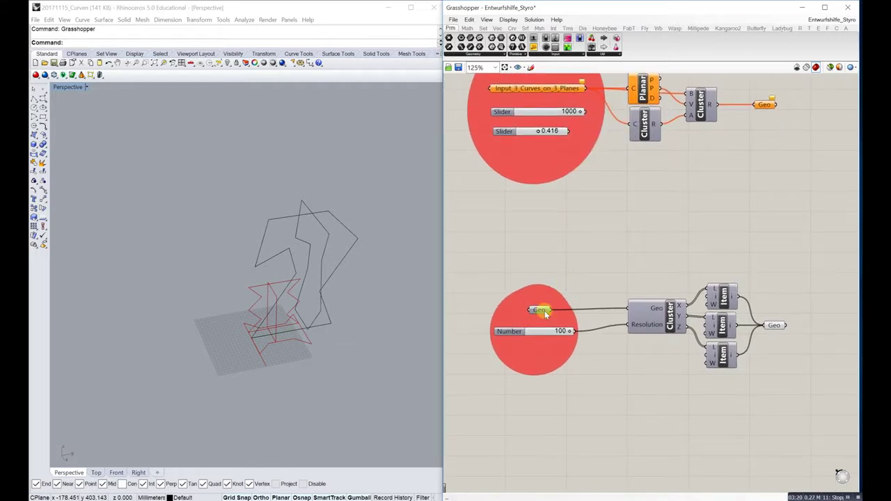
right_click(545, 312)
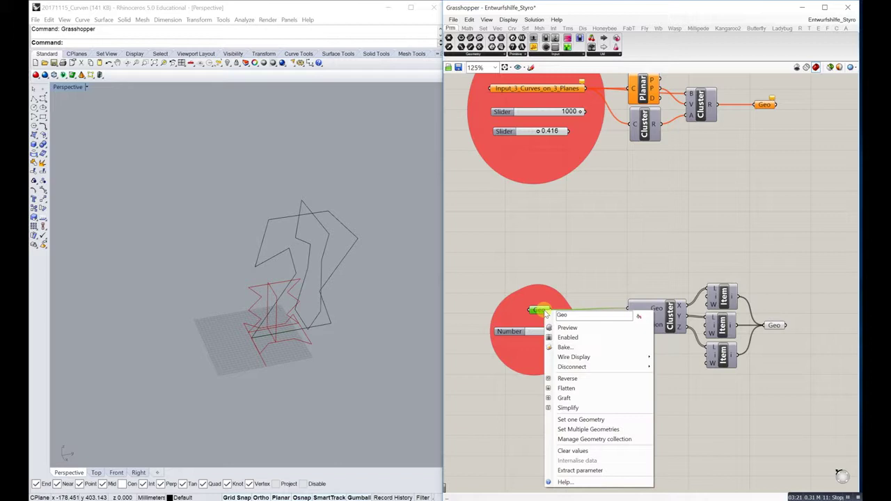
left_click(584, 455)
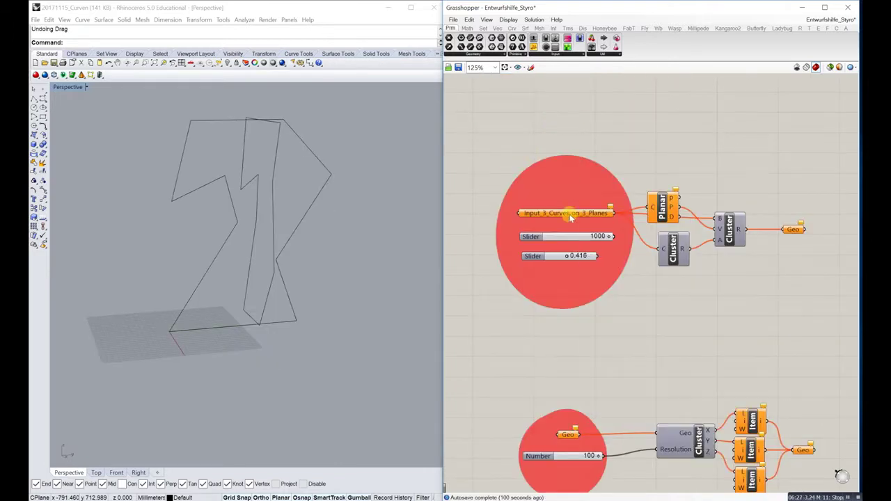
Assign the two perpendicular profile outlines to Input_3_Curves_on_3_Planes as multiple curves.
right_click(569, 217)
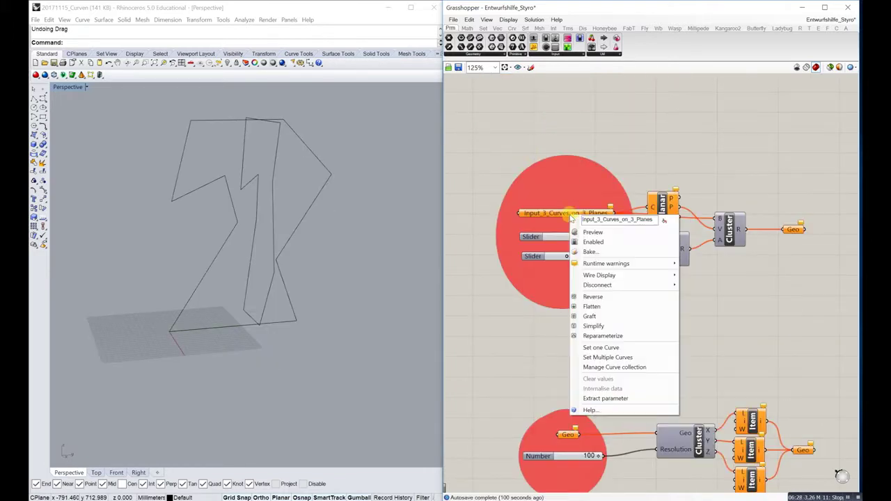
left_click(622, 358)
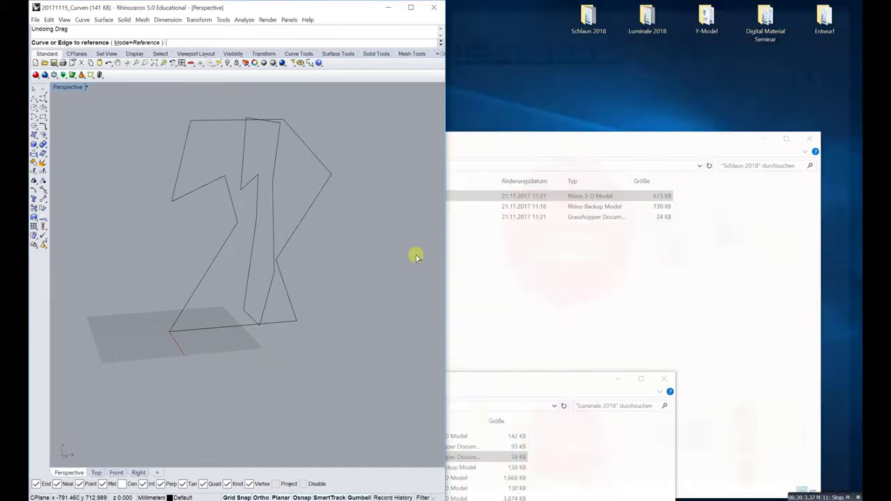
left_click(306, 156)
left_click(277, 148)
left_click(286, 189)
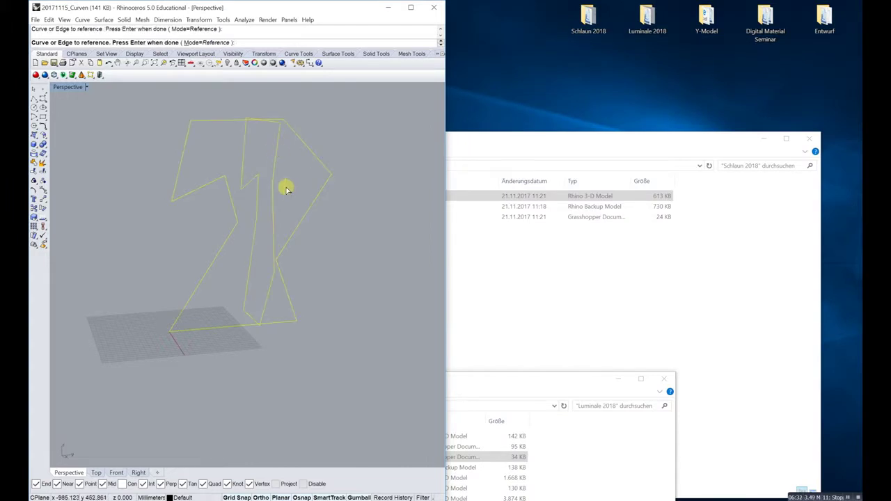
key("Return")
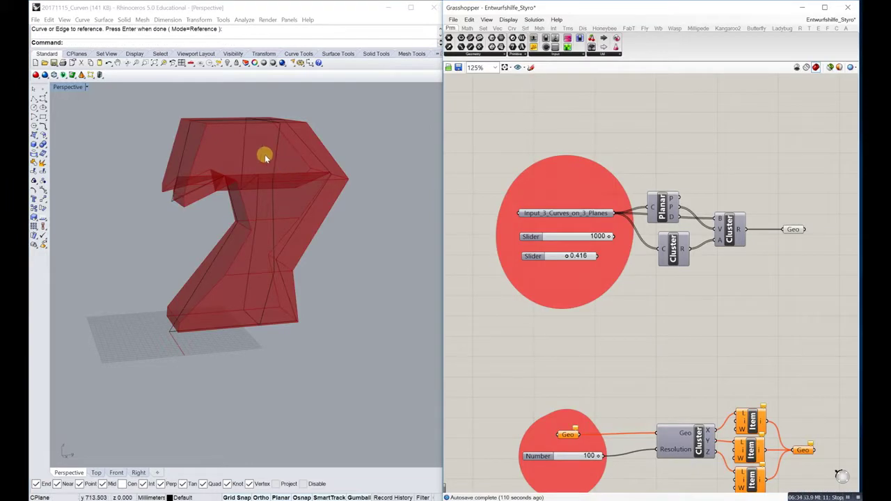
mouse_move(287, 145)
right_mouse_down()
mouse_move(170, 149)
mouse_move(178, 135)
mouse_move(174, 160)
mouse_move(221, 140)
mouse_move(397, 149)
mouse_move(292, 162)
right_mouse_up()
Delete the two unconnected sliders below Input_3_Curves_on_3_Planes.
scroll(696, 167, "up", 3)
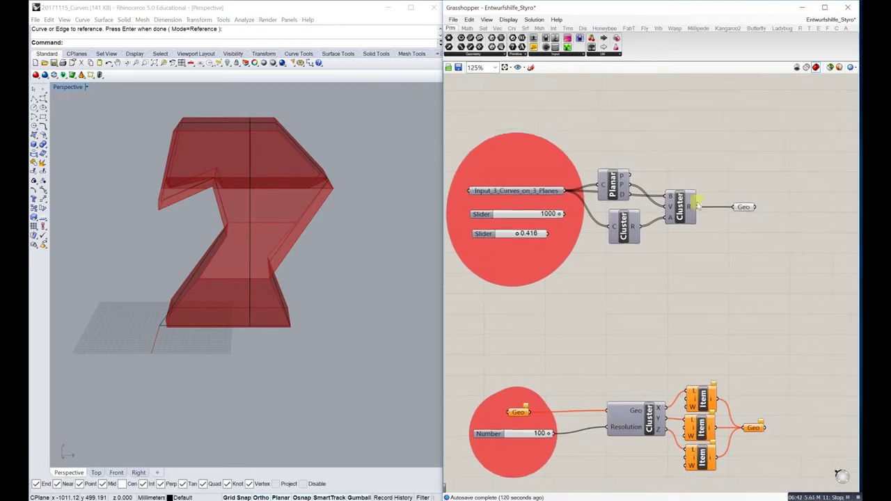
right_click_drag(502, 211, 599, 209)
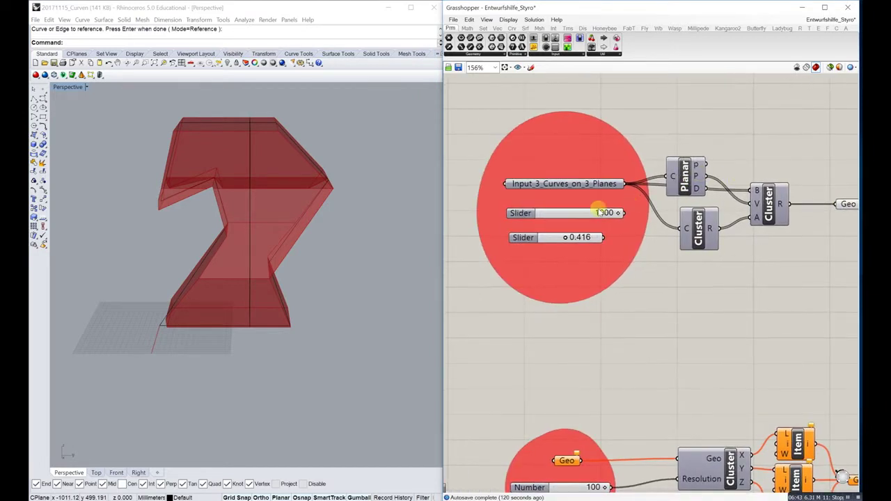
left_click(530, 213)
left_click(531, 237, "shift")
key("Delete")
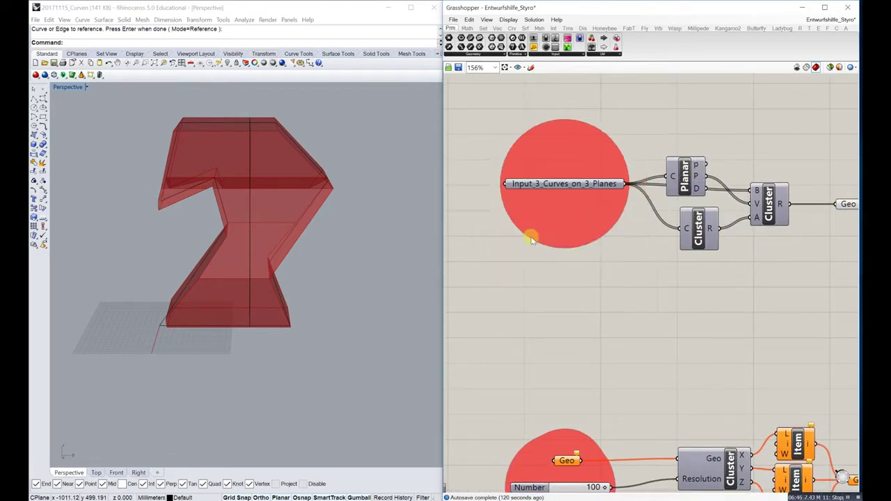
Bake the upper definition's output Geo parameter onto the Default layer with the standard attributes.
right_click_drag(737, 183, 629, 192)
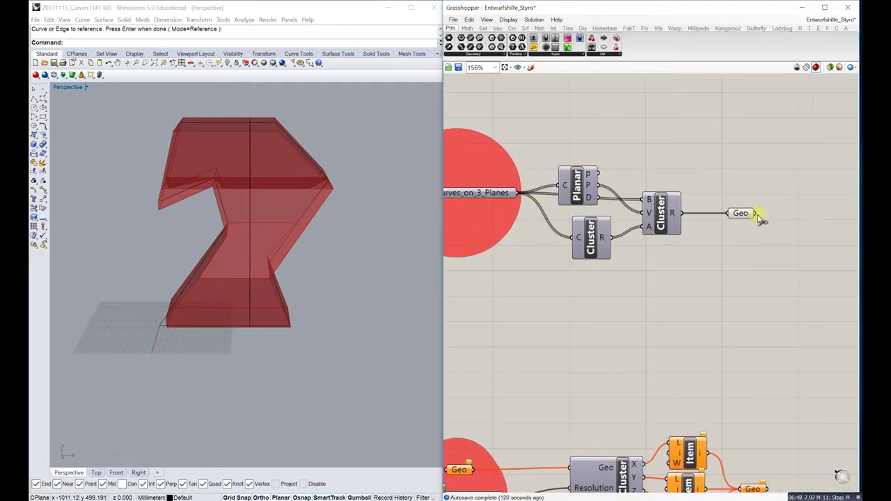
left_click(746, 217)
right_click(747, 217)
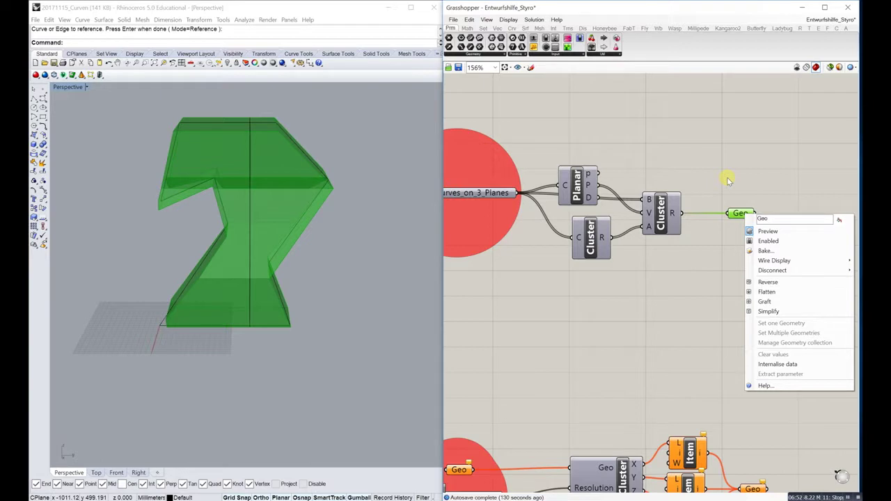
left_click(762, 179)
right_click(742, 216)
left_click(741, 218)
right_click(741, 218)
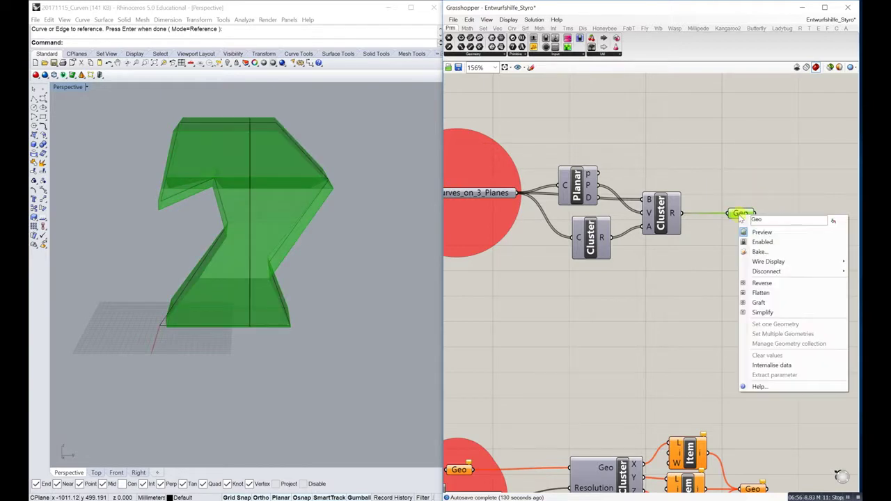
left_click(758, 252)
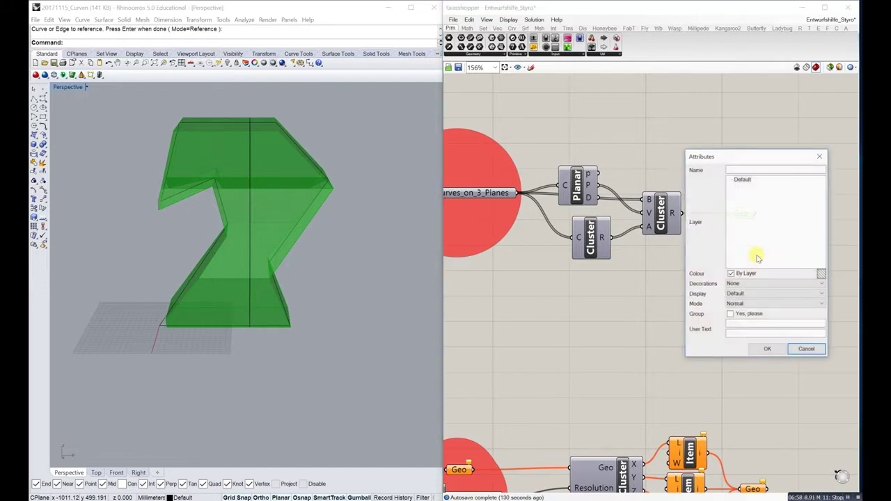
left_click(771, 351)
Select the baked solid in the Perspective view and move it clear of the Grasshopper preview.
scroll(382, 272, "down", 5)
right_click_drag(382, 271, 352, 257)
left_click(339, 226)
left_click_drag(306, 244, 215, 267)
right_click_drag(215, 268, 328, 253)
Reference the moved baked solid as the single geometry of the lower group's Geo input parameter.
right_click_drag(548, 303, 705, 170)
right_click_drag(339, 271, 330, 267)
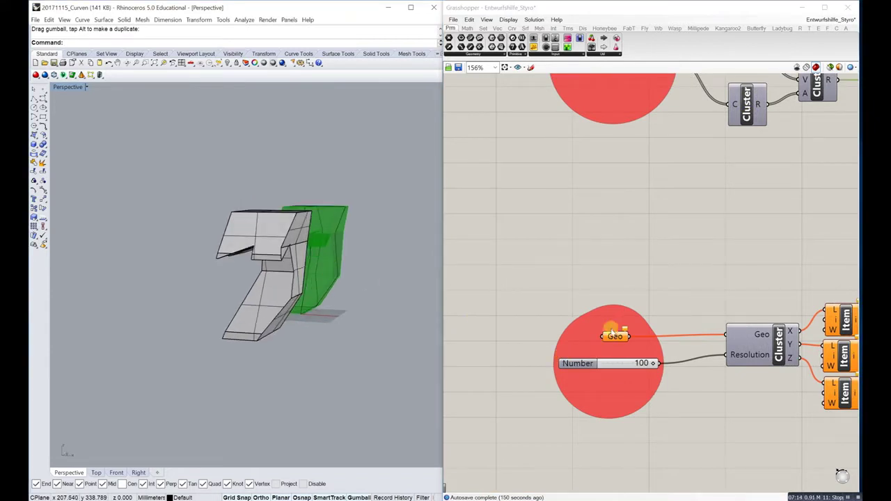
scroll(615, 339, "up", 3)
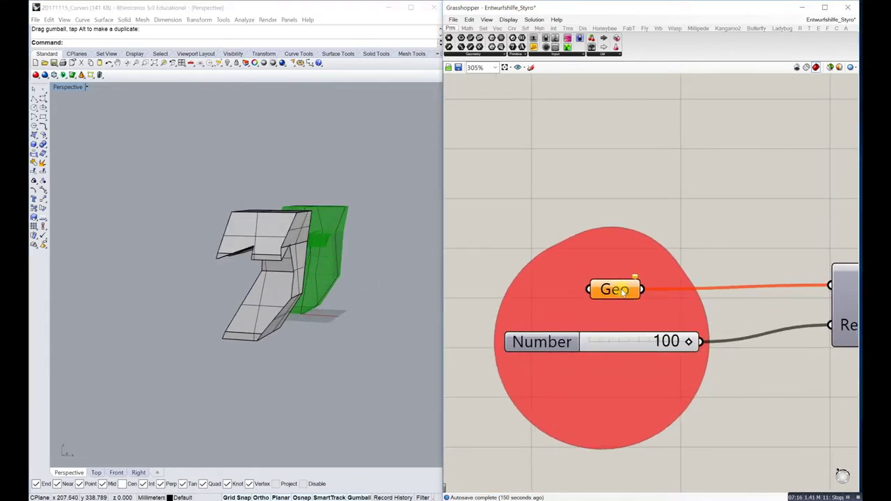
right_click(623, 292)
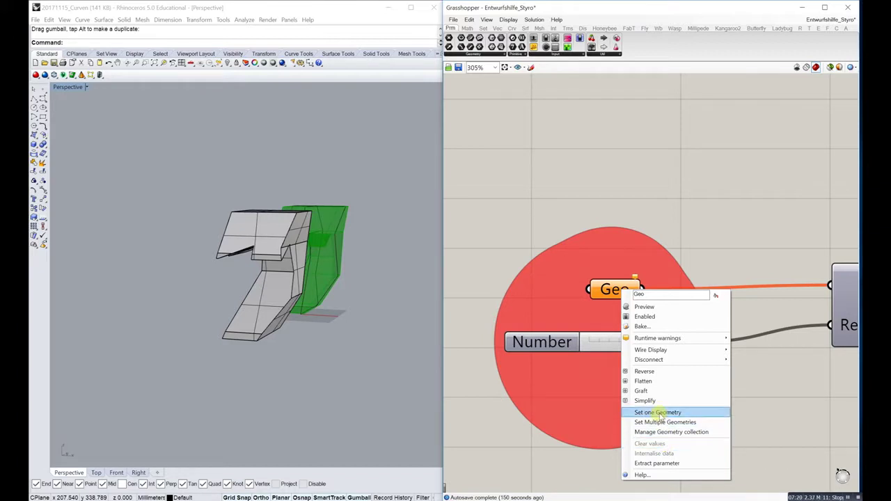
left_click(659, 413)
left_click(275, 234)
Select the lower definition's output Geo parameter to highlight its section curves on the baked solid.
scroll(598, 214, "down", 5)
right_click_drag(670, 204, 541, 255)
right_click_drag(357, 237, 434, 282)
left_click(711, 311)
right_click_drag(603, 275, 687, 274)
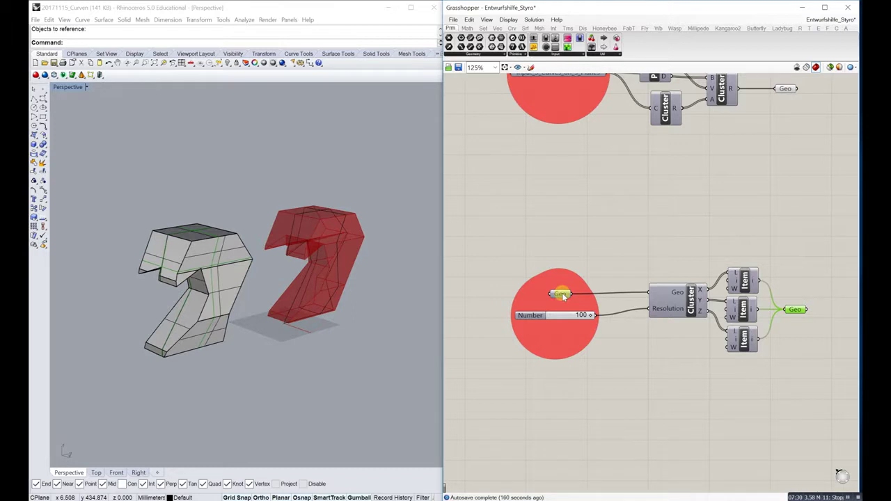
Hide the baked solid in Rhino and examine the highlighted section curves from several angles.
left_click(240, 243)
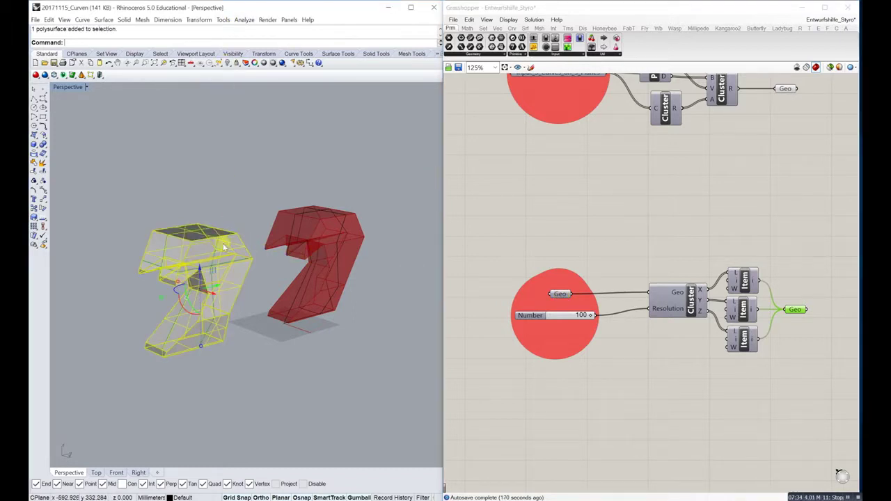
left_click(228, 64)
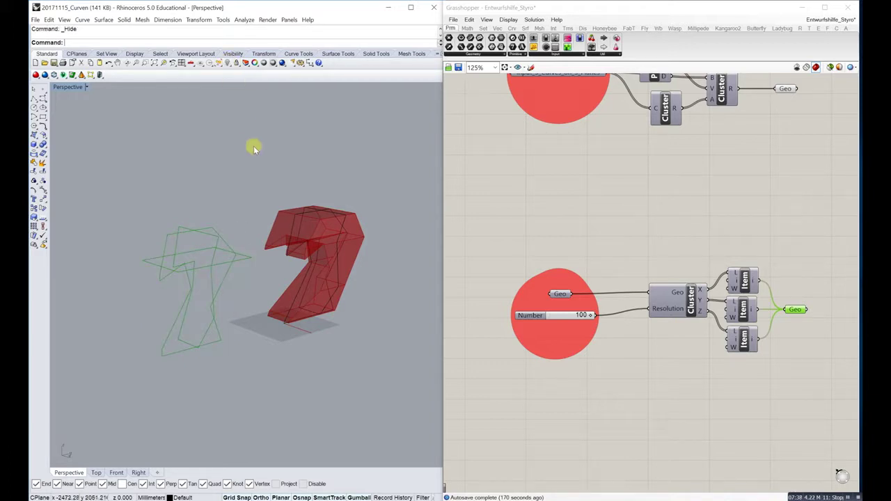
right_click_drag(246, 161, 415, 217)
right_click_drag(215, 280, 308, 244)
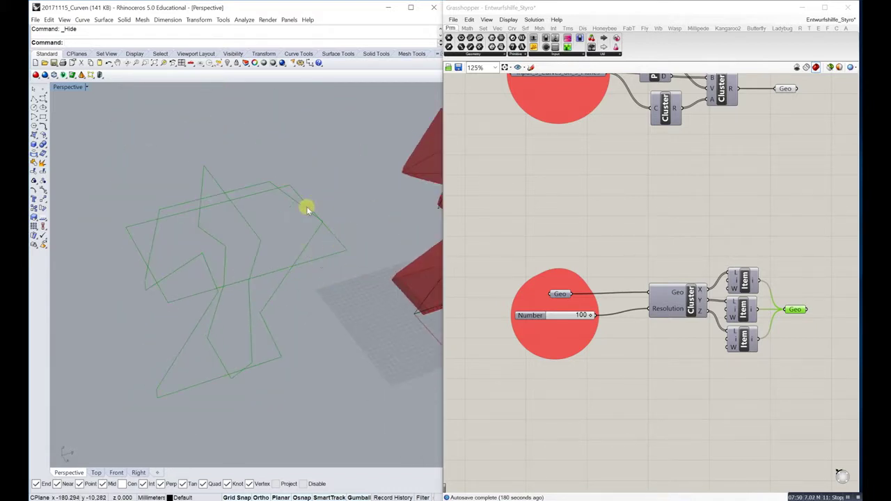
right_click_drag(201, 280, 235, 249)
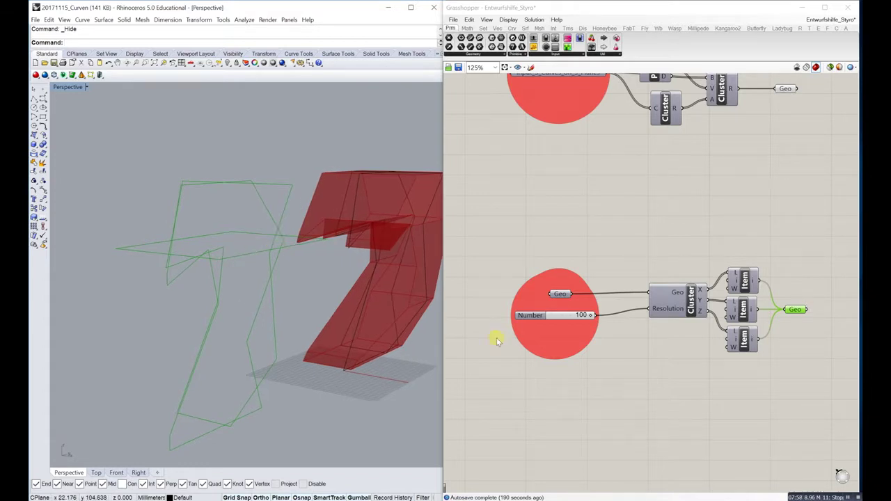
right_click_drag(251, 272, 175, 276)
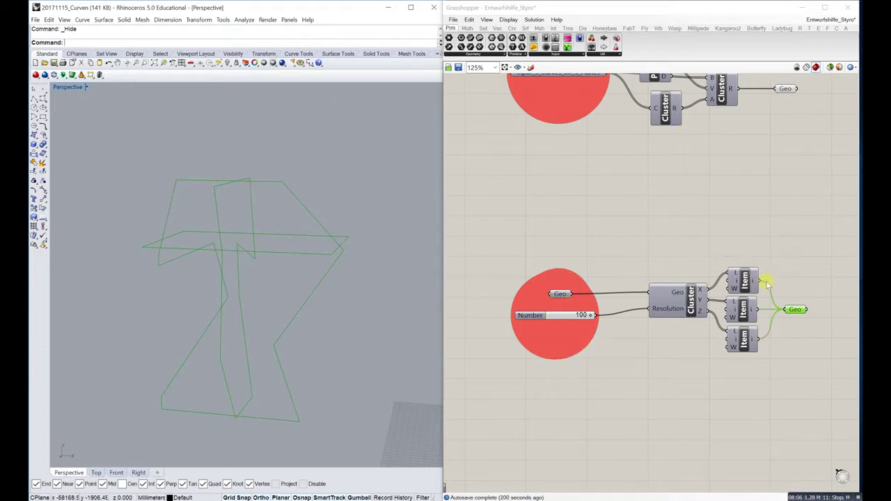
Bake the section curves from the lower definition's output Geo parameter onto the Default layer.
right_click(797, 311)
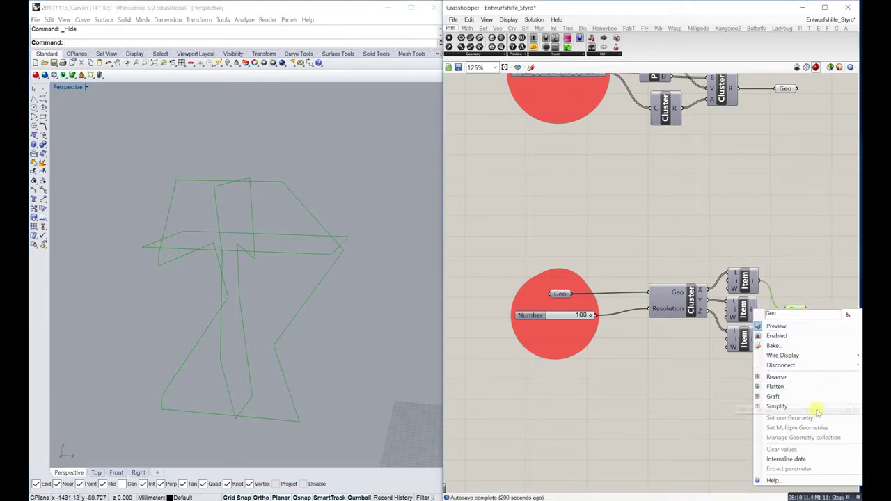
left_click(773, 345)
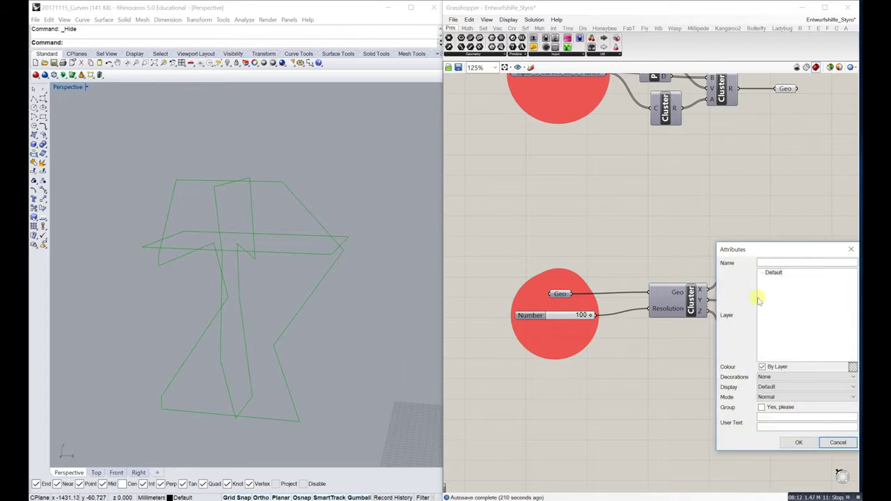
left_click(798, 442)
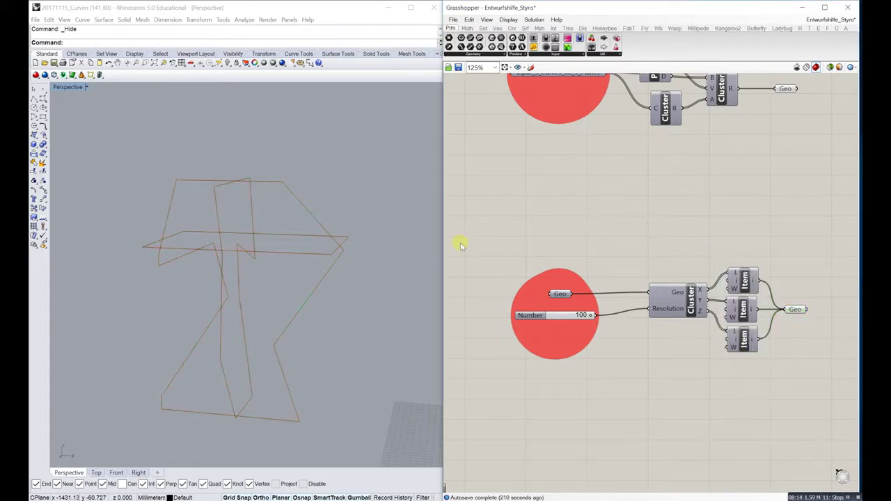
Select the three baked section curves and move them sideways, clear of the definition's preview curves.
left_click(314, 227)
scroll(301, 233, "down", 3)
left_click(301, 238, "shift")
left_click(266, 223, "shift")
left_click_drag(291, 268, 165, 260)
left_click(255, 175)
scroll(282, 188, "down", 2)
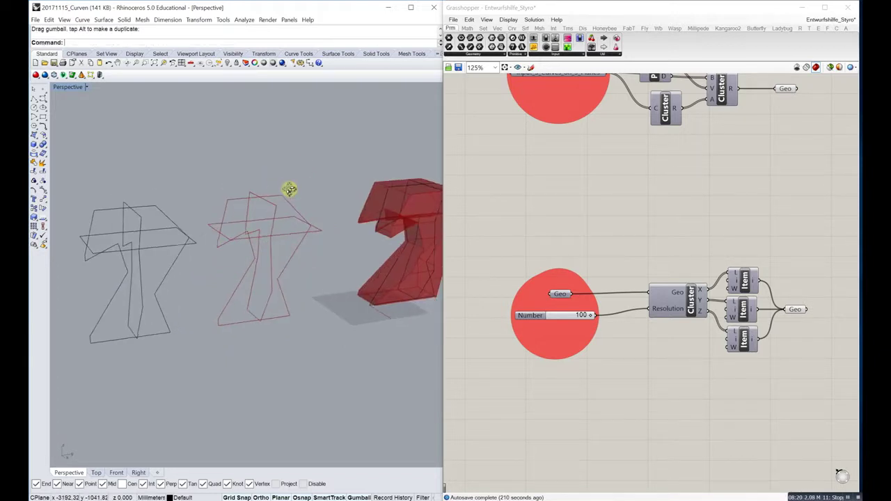
Unhide the baked solid in Rhino and delete it.
scroll(313, 193, "down", 2)
right_click(560, 296)
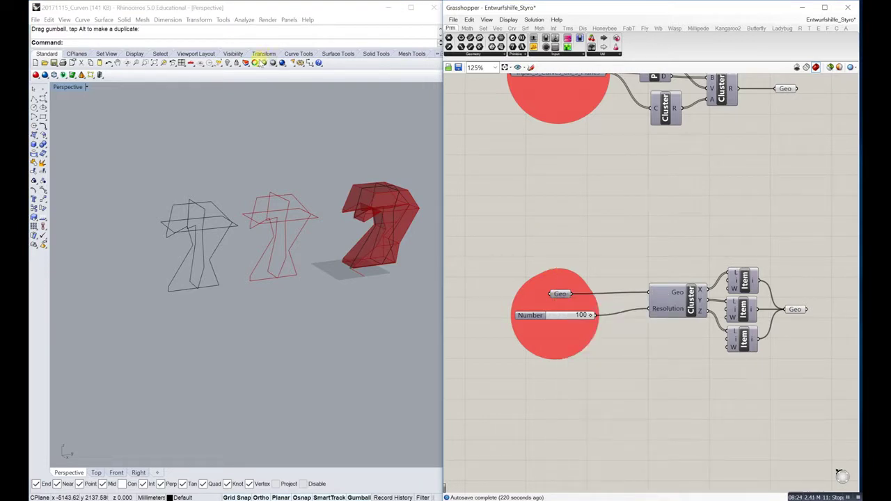
left_click(228, 63)
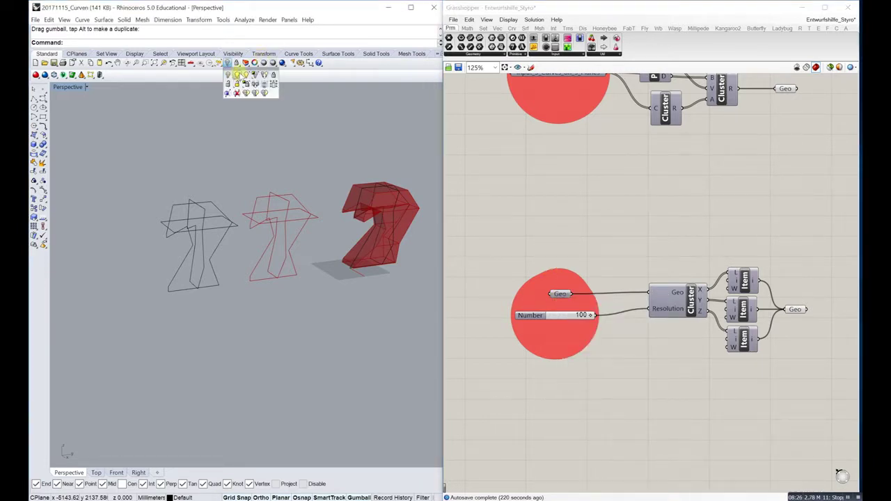
left_click(238, 74)
left_click(315, 206)
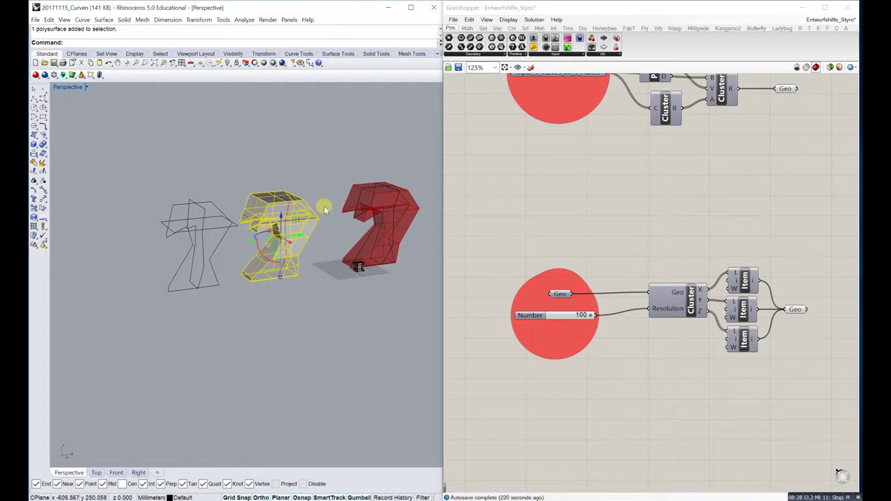
key("Delete")
Delete the small leftover solid near the grid origin.
right_click_drag(341, 209, 302, 257, "shift")
scroll(320, 300, "up", 12)
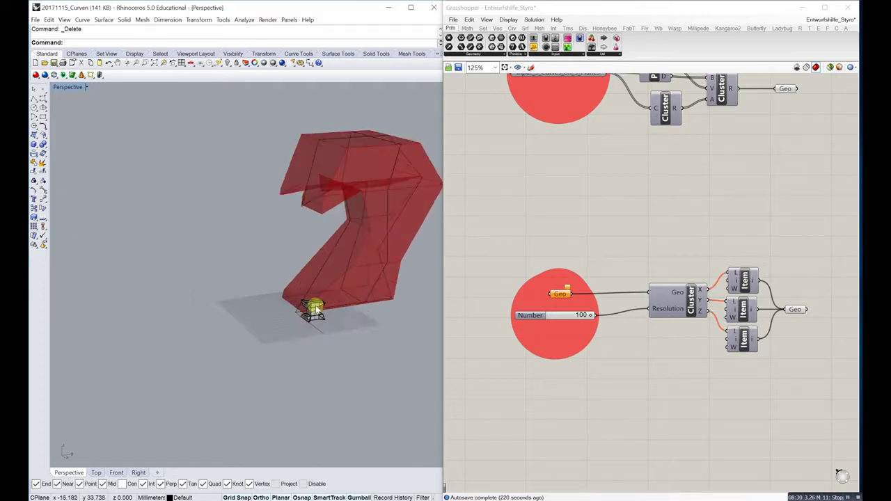
left_click(313, 314)
scroll(340, 327, "up", 3)
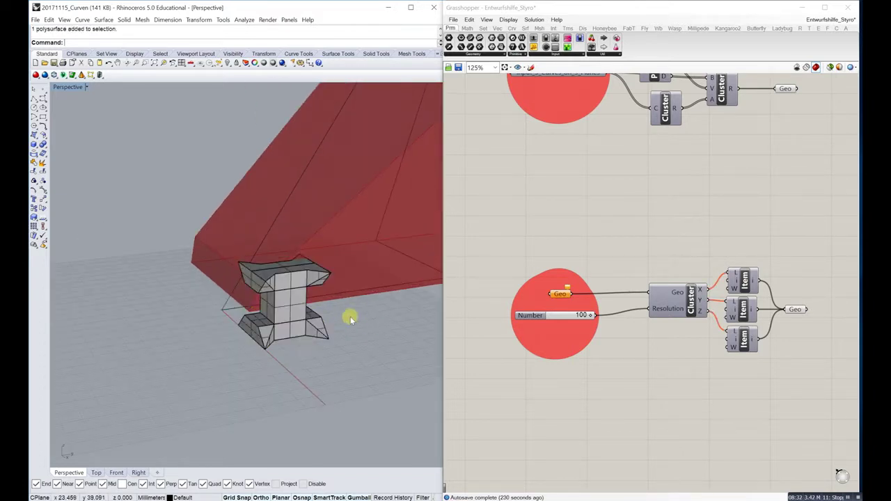
key("Delete")
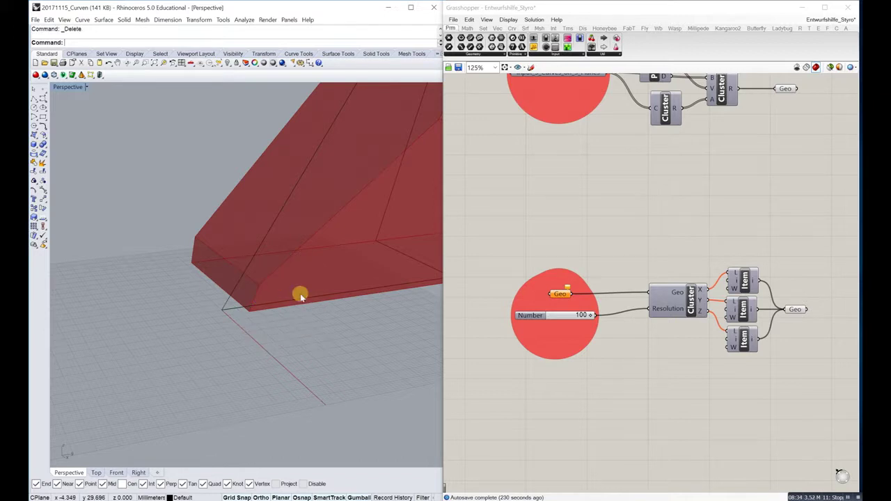
Delete the two perpendicular input profile curves of the upper definition.
scroll(301, 294, "down", 7)
left_click(275, 301)
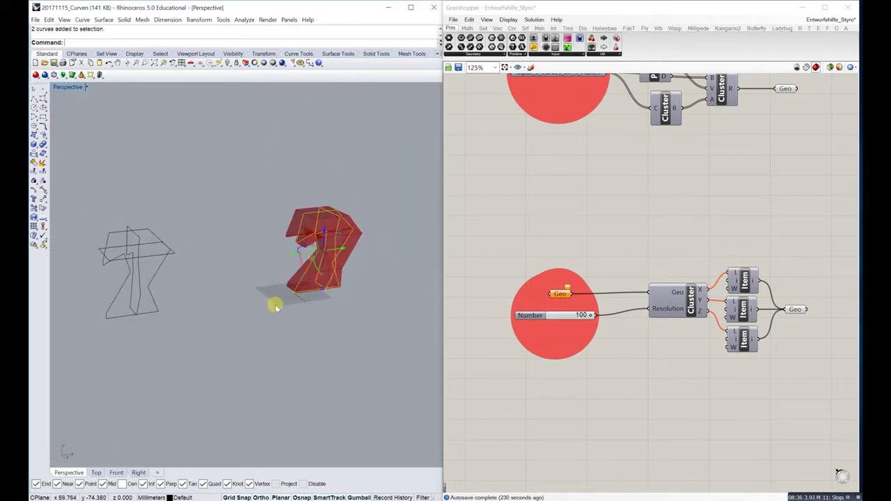
scroll(315, 275, "up", 3)
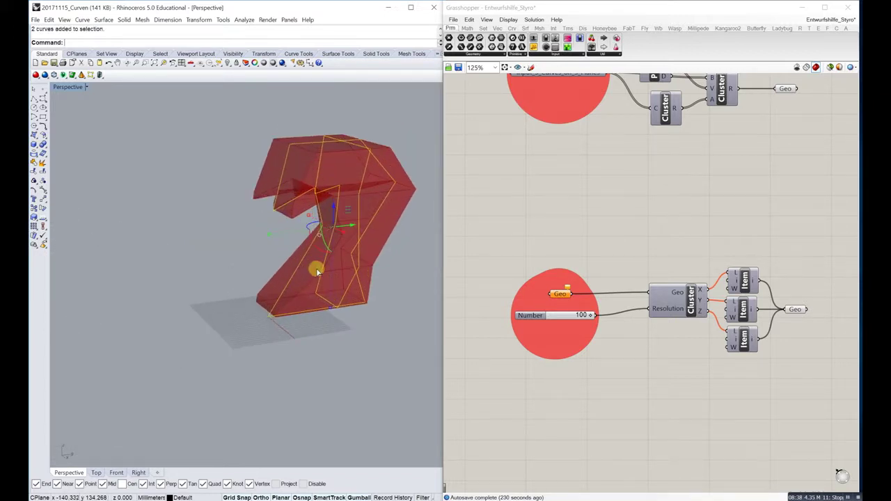
key("Delete")
Clear the values of the lower group's Geo input parameter in Grasshopper.
scroll(605, 218, "down", 3)
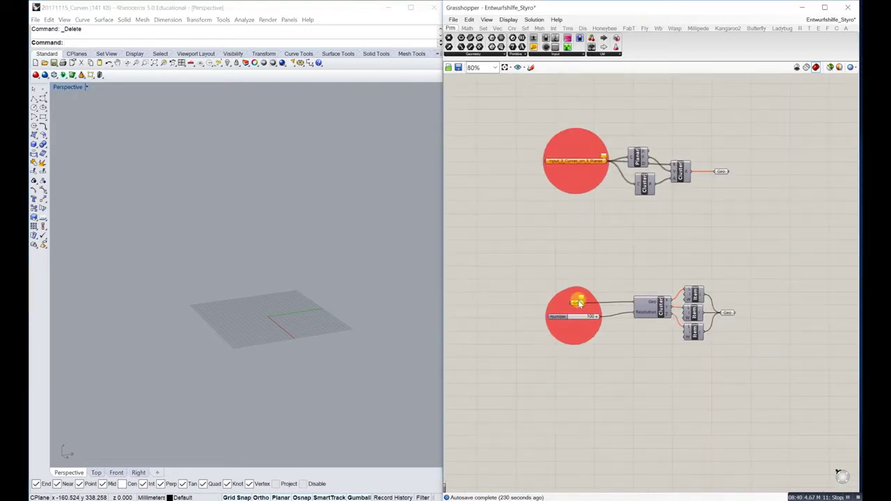
right_click(579, 306)
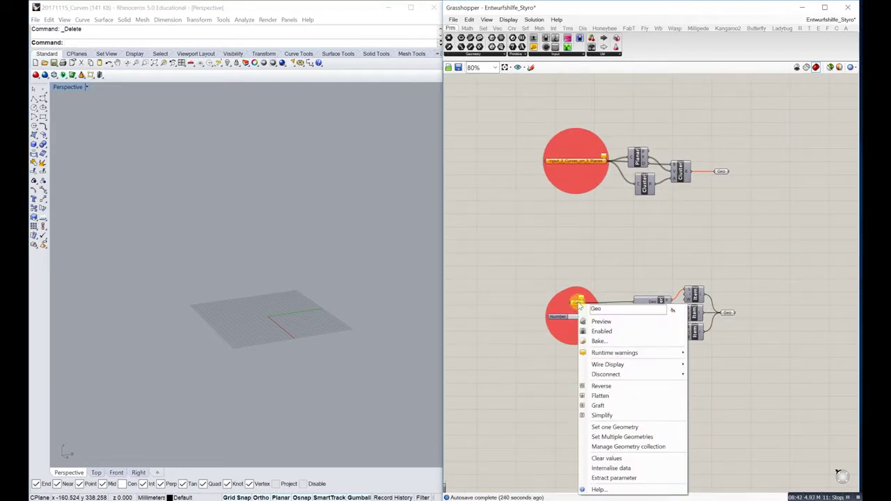
left_click(606, 457)
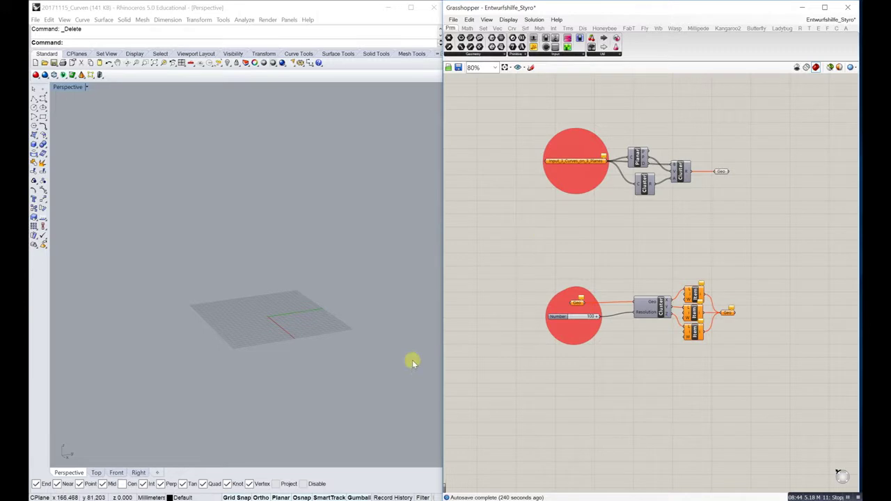
Delete the horizontal section curve from the baked set, keeping the two vertical ones.
scroll(257, 216, "down", 5)
right_click_drag(234, 244, 258, 268, "shift")
right_click_drag(192, 278, 231, 279)
scroll(232, 279, "up", 9)
left_click(288, 273)
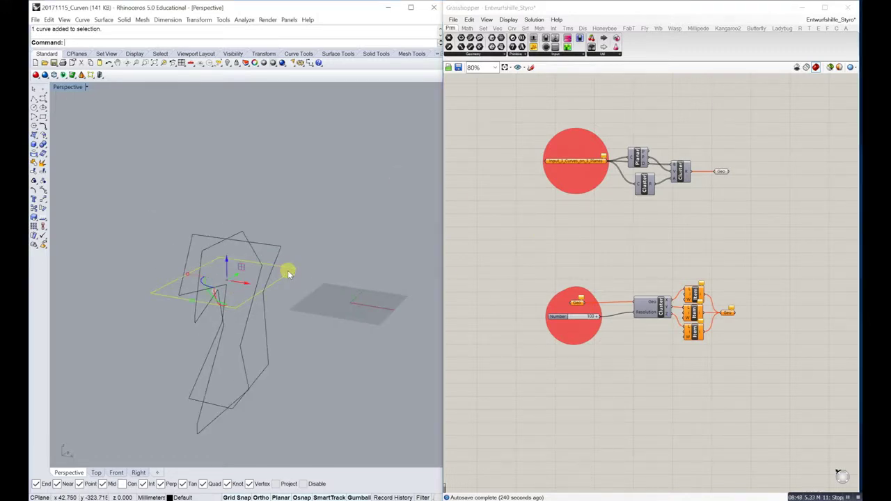
key("Delete")
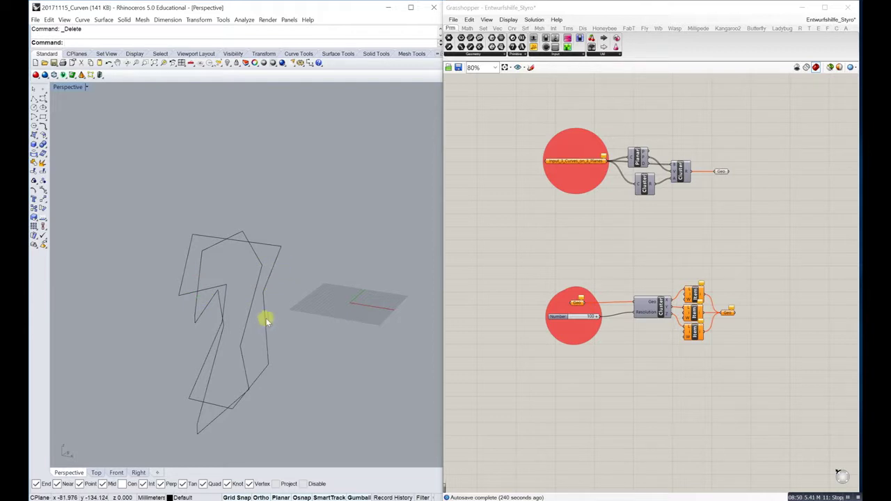
right_click_drag(289, 311, 352, 261)
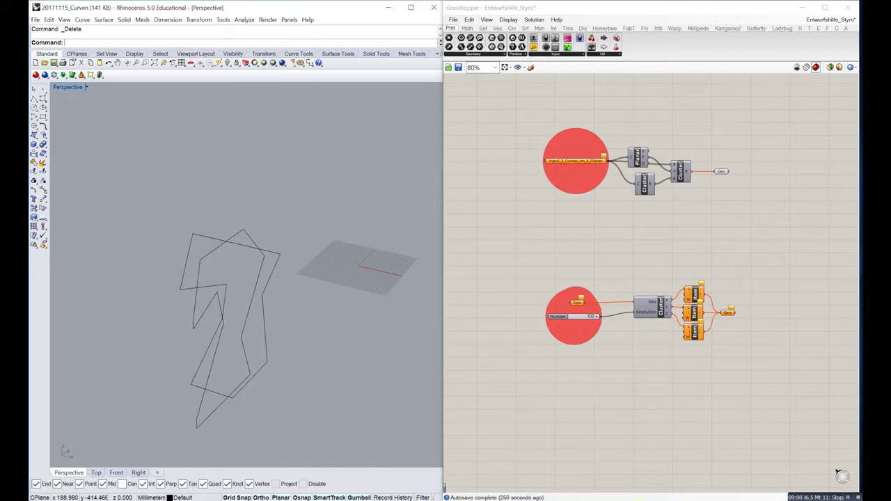
Open the CNC_Hotwire_GCodeGenerator_new definition from the Luminale 2018 folder as a separate file in Grasshopper.
left_click(636, 498)
left_click(277, 448)
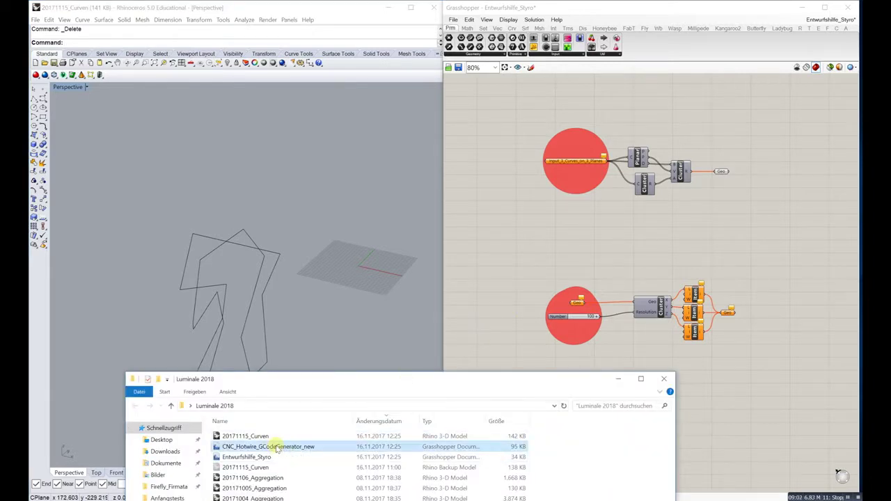
left_click_drag(265, 449, 545, 238)
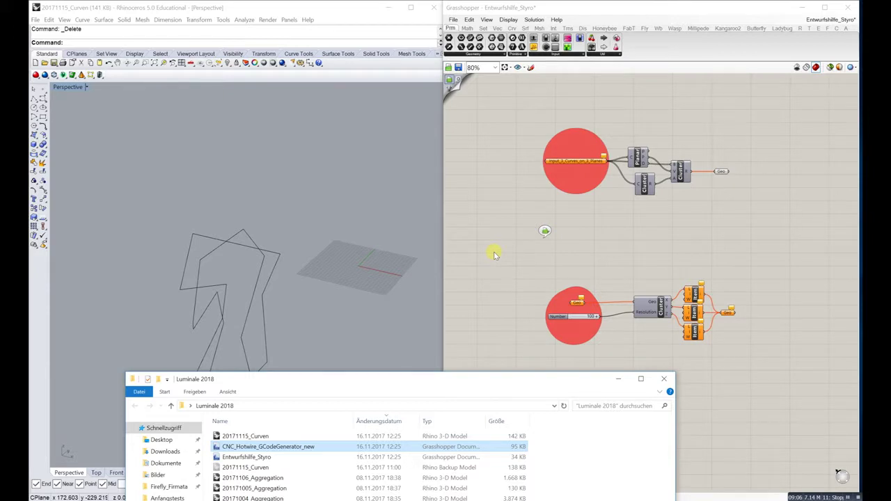
left_click(544, 285)
Clear the values of the INPUT_CURVE parameter in the G-code definition.
right_click_drag(537, 286, 681, 274)
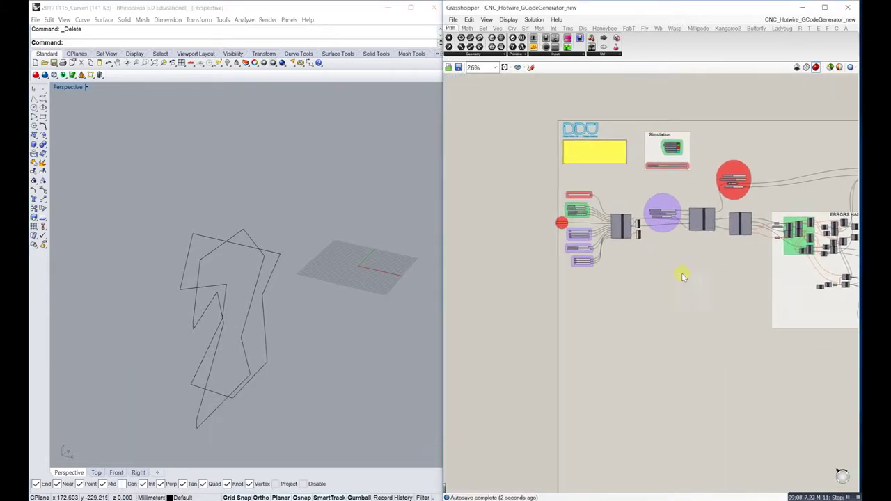
scroll(602, 247, "up", 8)
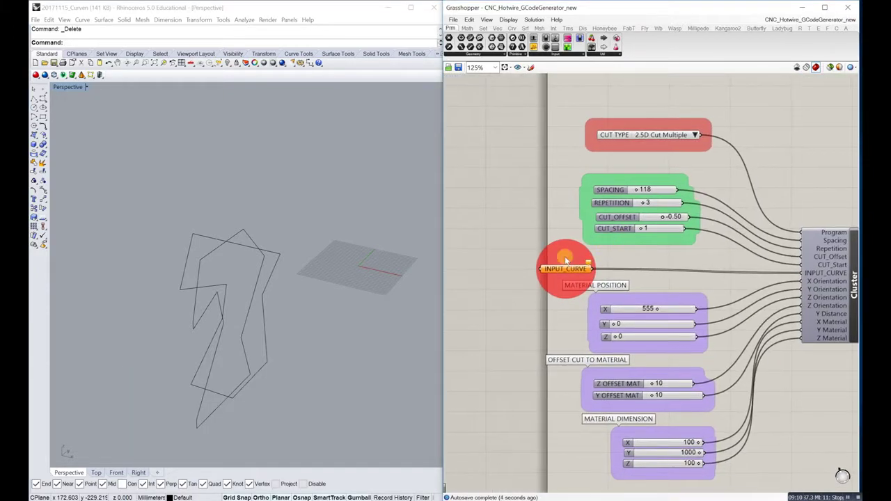
right_click(567, 271)
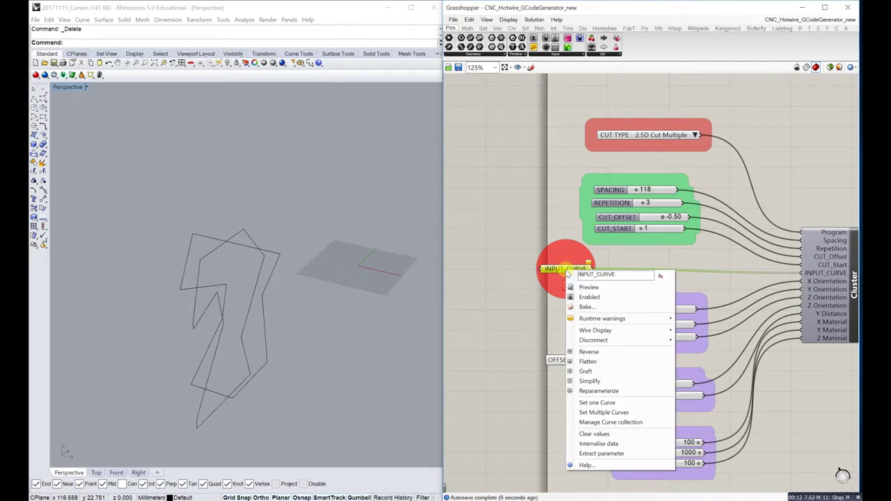
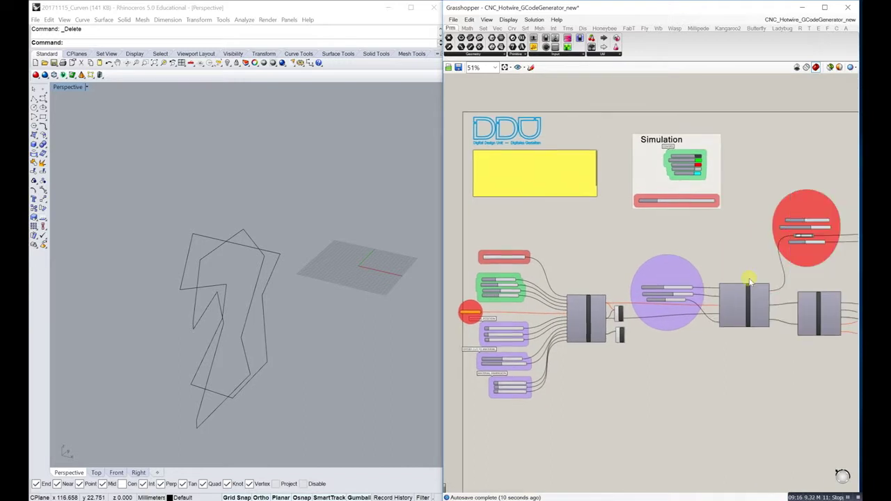
Look over the G-code definition and examine the previewed material block in the Perspective and Right views relative to the section curves.
right_click_drag(738, 283, 785, 201)
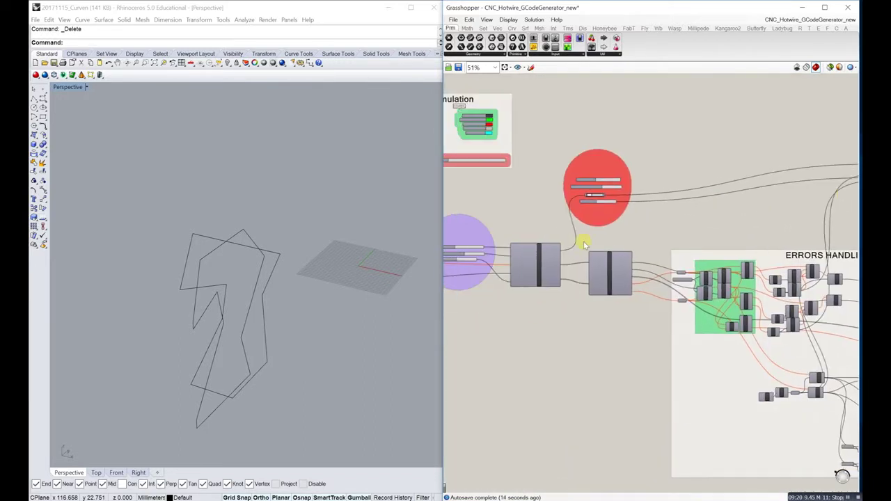
right_click_drag(584, 239, 722, 234)
right_click_drag(603, 254, 771, 238)
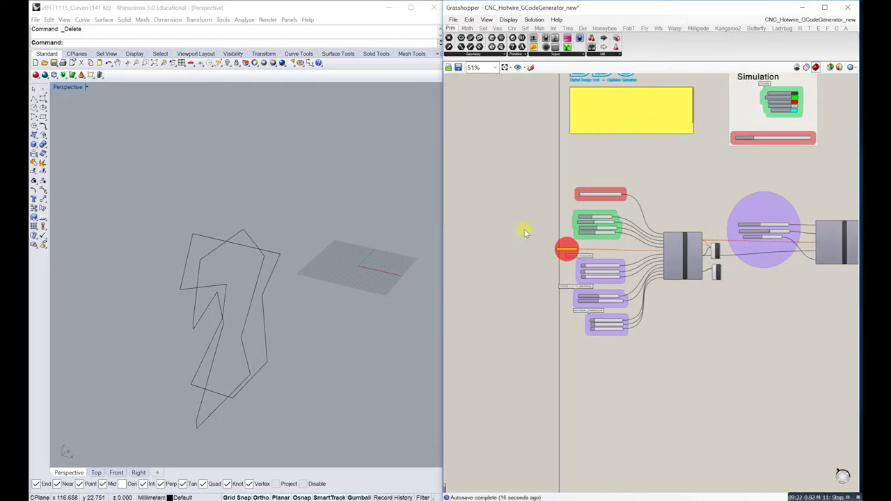
mouse_move(291, 256)
right_mouse_down()
mouse_move(378, 253)
mouse_move(247, 277)
mouse_move(236, 243)
mouse_move(419, 220)
mouse_move(371, 256)
mouse_move(244, 264)
mouse_move(292, 268)
right_mouse_up()
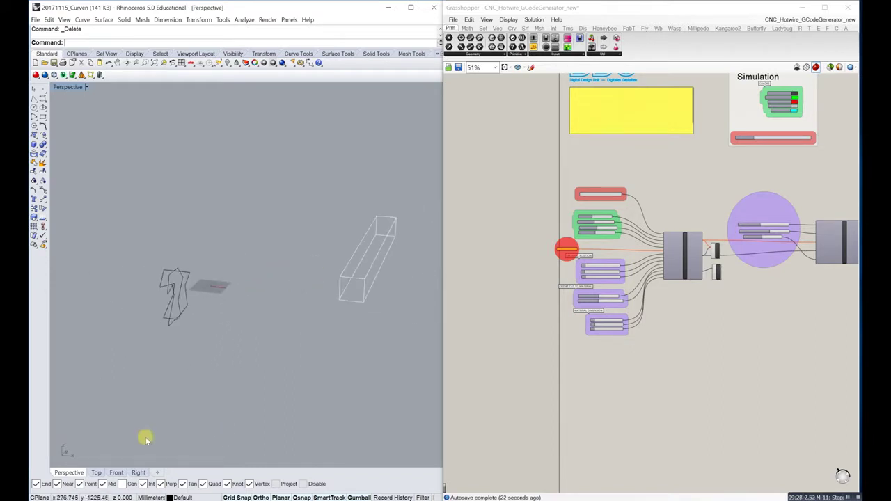
right_click_drag(348, 343, 246, 357)
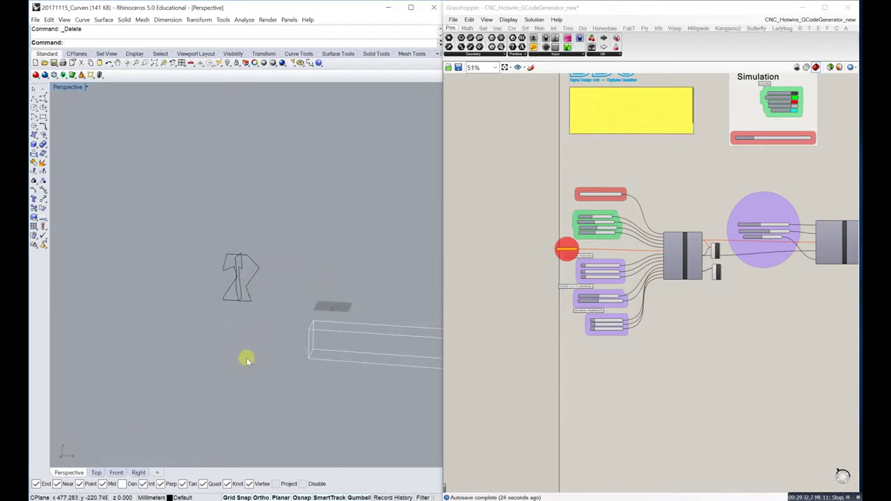
left_click(139, 473)
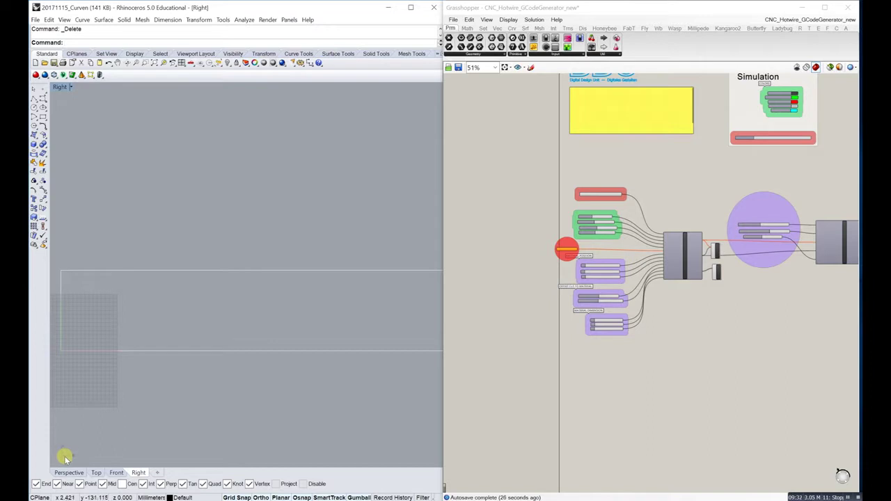
right_click_drag(123, 424, 226, 425)
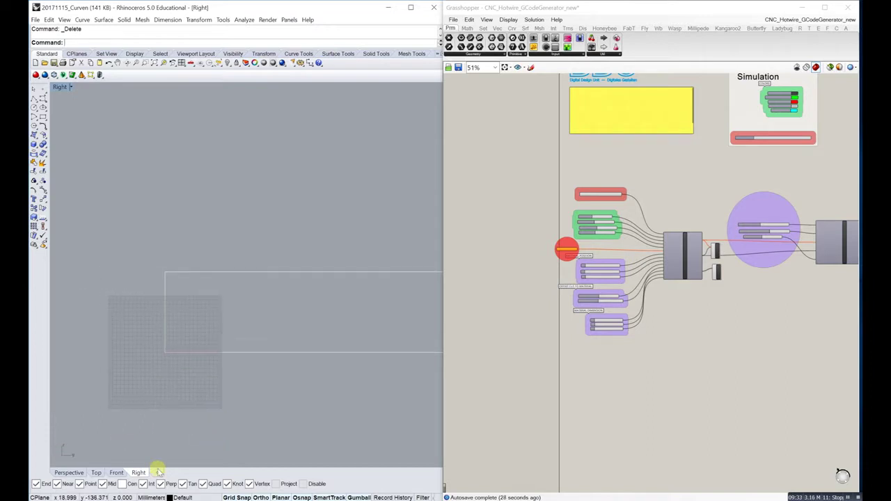
left_click(79, 471)
right_click_drag(229, 344, 61, 437, "shift")
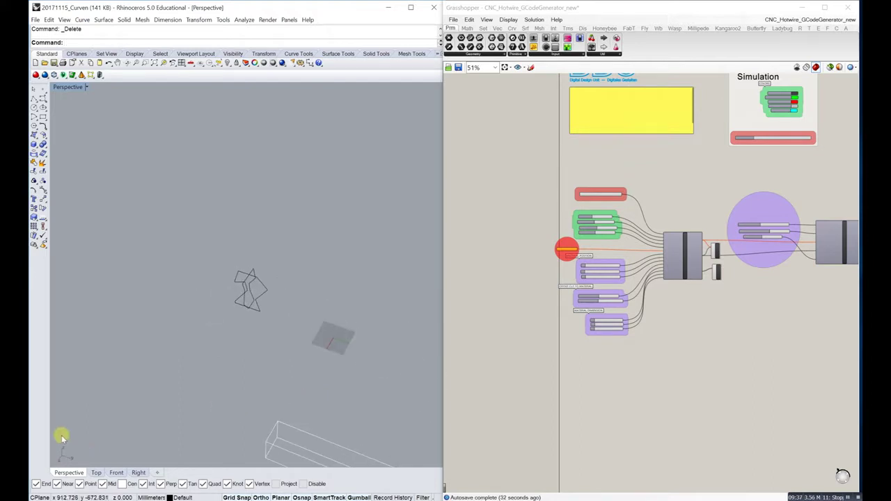
right_click_drag(125, 465, 221, 373)
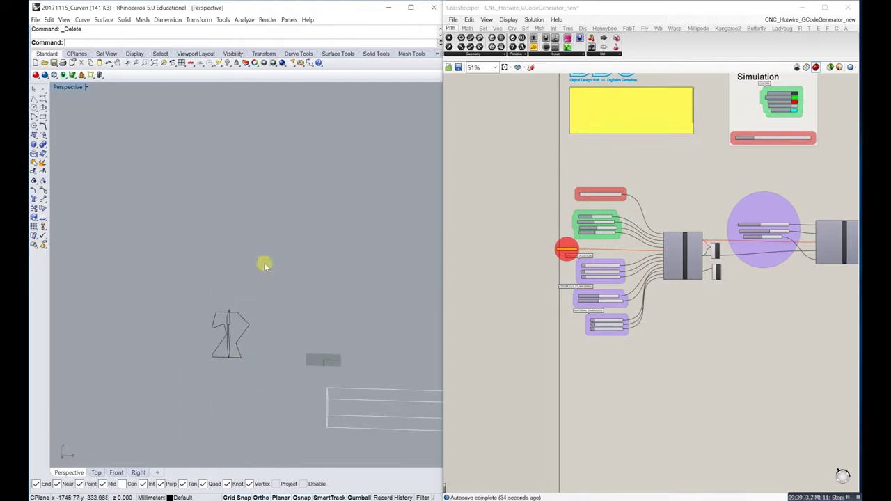
Move the first section curve in the Right view from its lower-left corner to the lower-left corner of the material block.
left_click(238, 316)
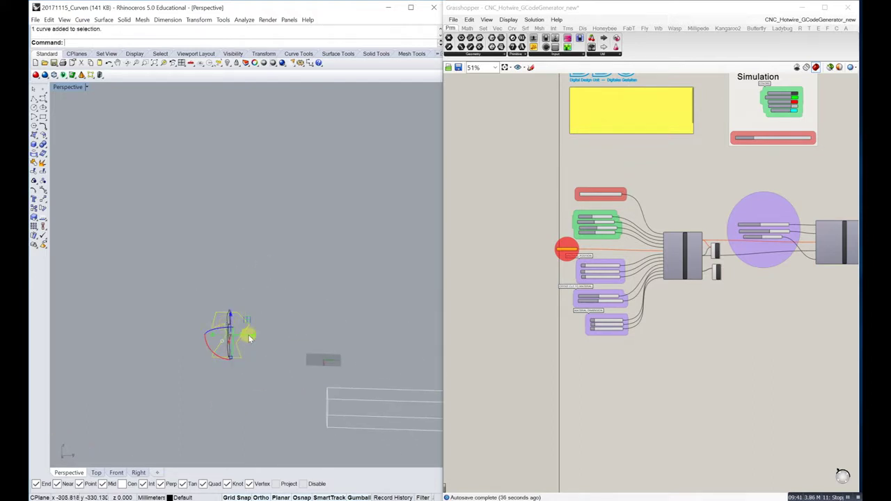
scroll(282, 339, "up", 3)
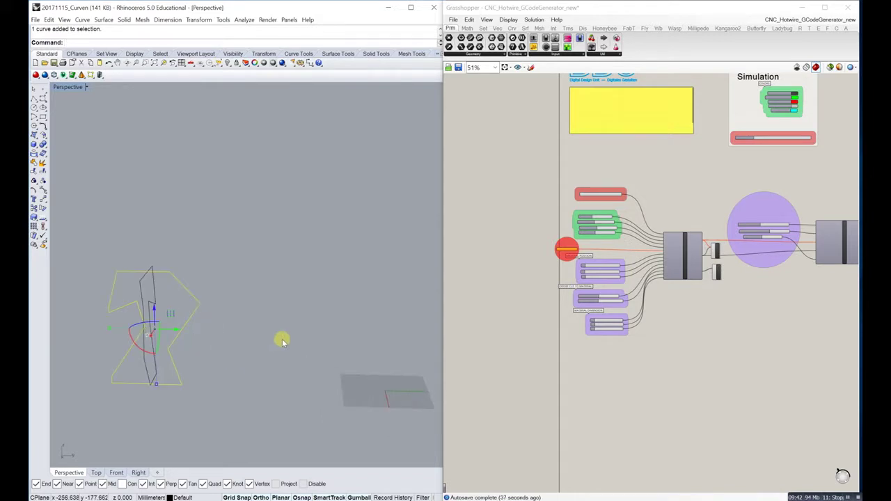
left_click(139, 473)
scroll(174, 342, "down", 5)
scroll(240, 356, "up", 4)
scroll(325, 344, "up", 2)
scroll(331, 342, "up", 4)
scroll(264, 344, "down", 5)
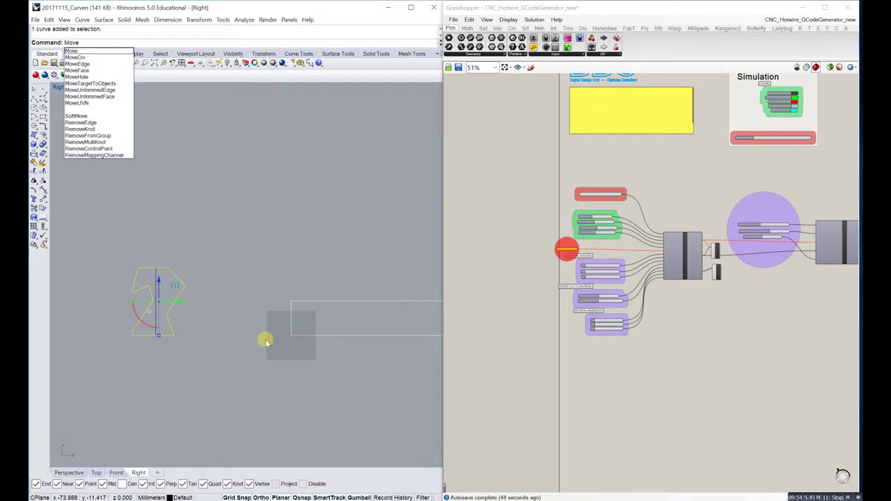
key("Return")
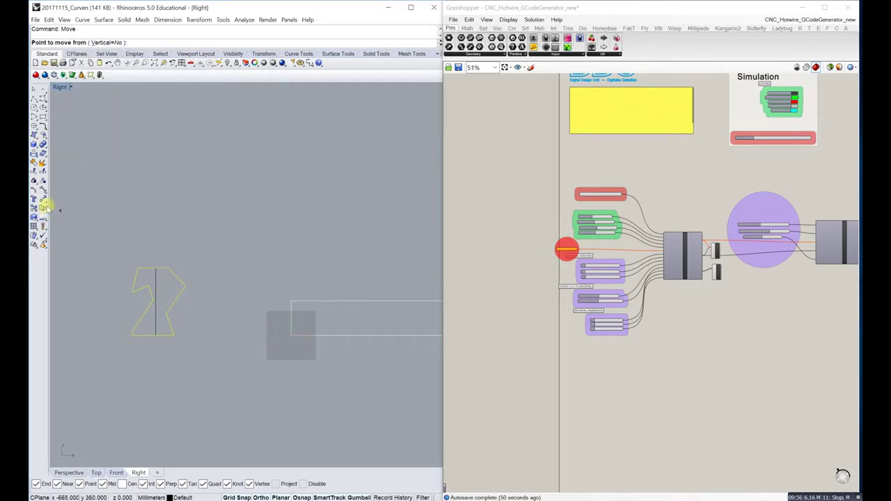
scroll(133, 334, "up", 3)
left_click(129, 336)
scroll(153, 298, "up", 5)
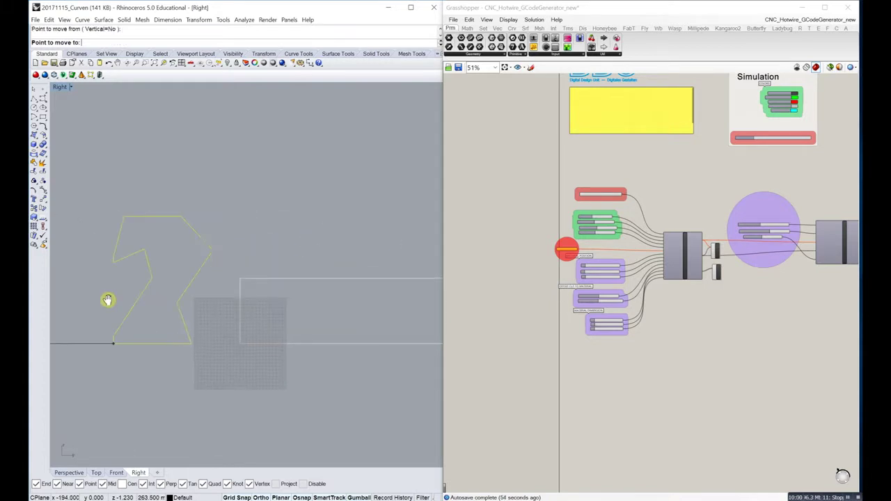
scroll(237, 342, "up", 5)
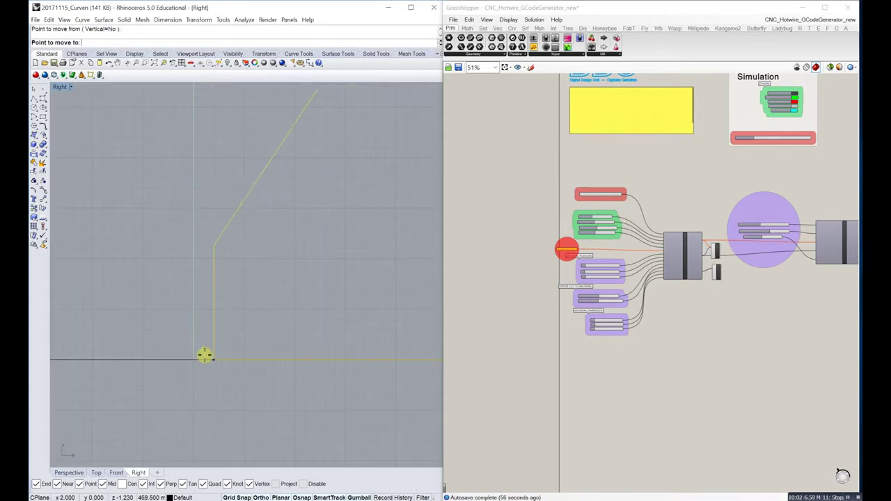
left_click(192, 363)
scroll(151, 360, "down", 6)
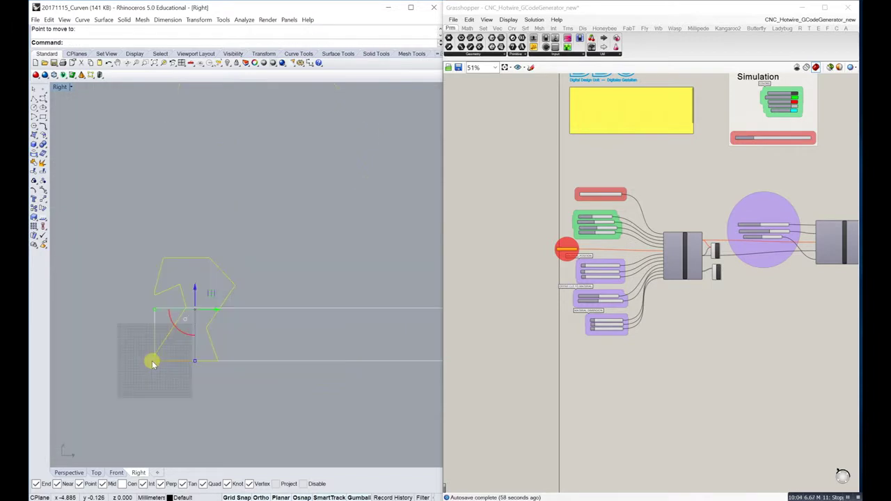
Rotate the second section curve a quarter turn in the Top view so it lies parallel to the first curve.
scroll(135, 351, "up", 4)
left_click(129, 337)
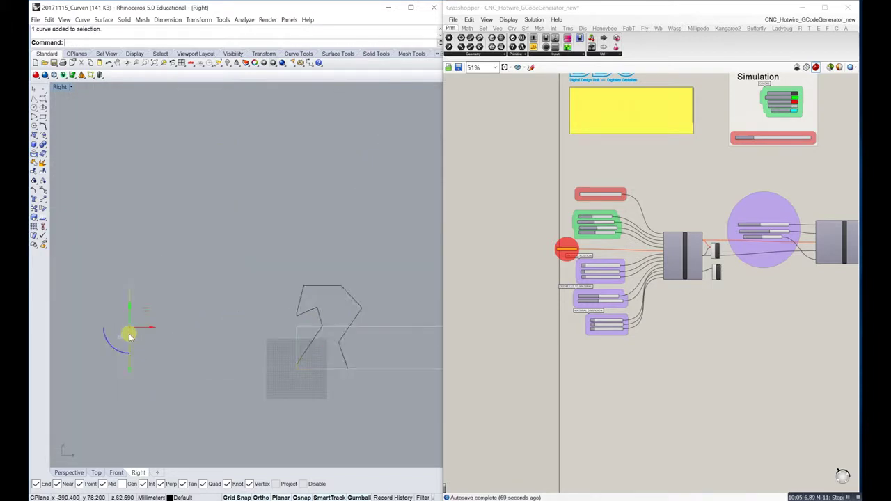
left_click(96, 473)
scroll(174, 353, "down", 3)
scroll(178, 353, "down", 4)
scroll(230, 341, "up", 3)
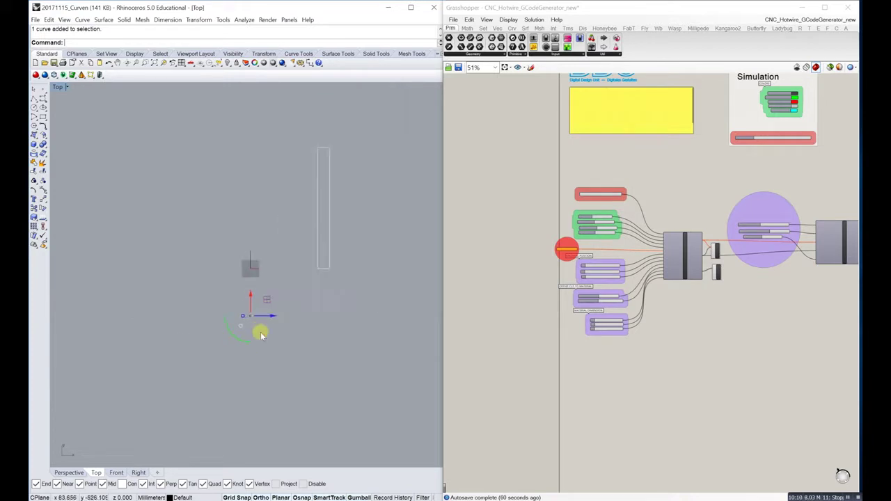
left_click_drag(233, 329, 281, 303)
left_click(299, 269)
left_click(138, 473)
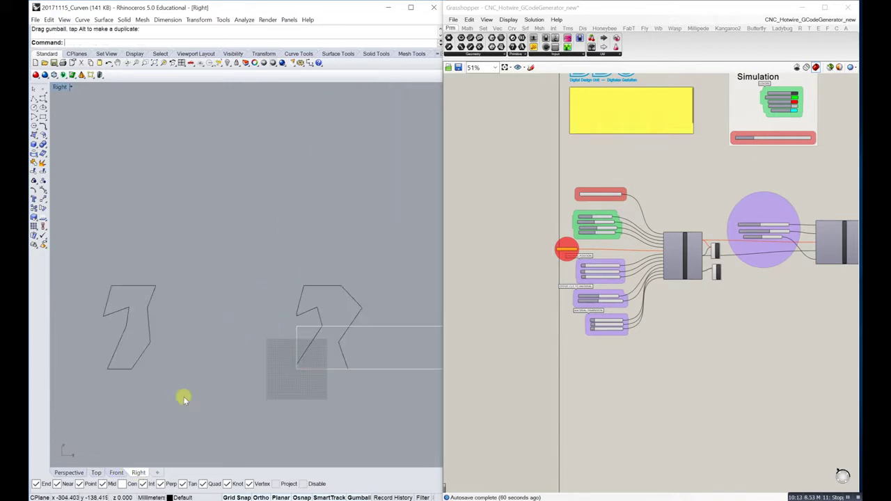
Move the second section curve onto the block's base line in the Right view, aligning its leftmost point with the block's left edge.
left_click(133, 369)
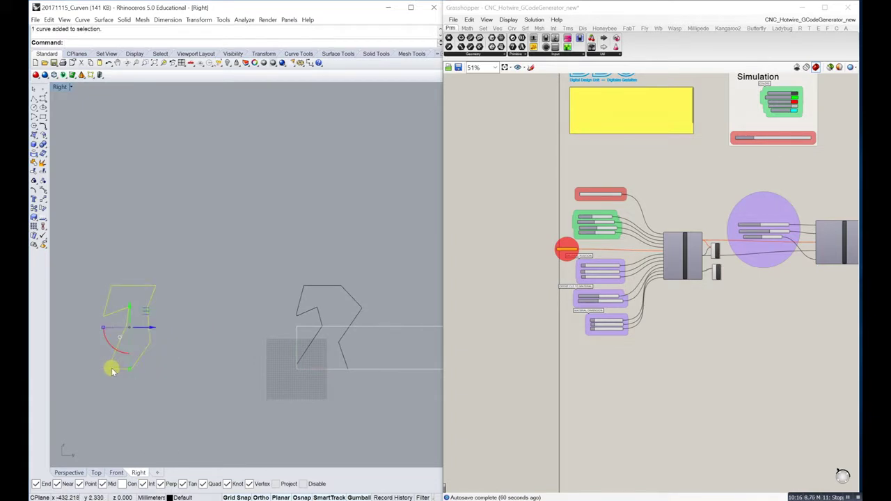
type("move")
key("Return")
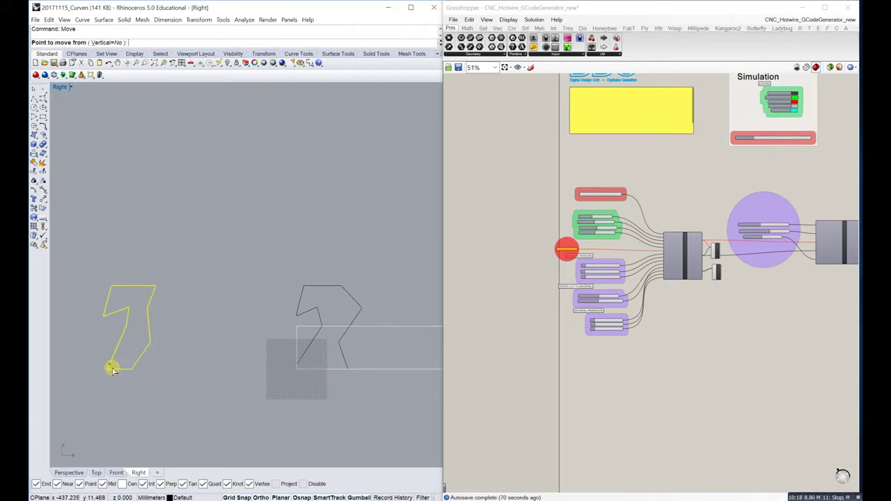
left_click(113, 370)
scroll(299, 355, "up", 3)
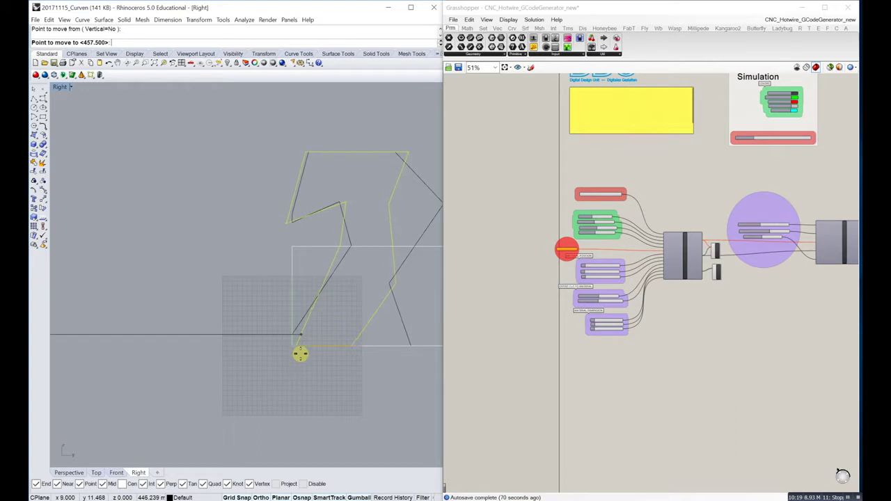
left_click(200, 347)
key("Return")
left_click(200, 347)
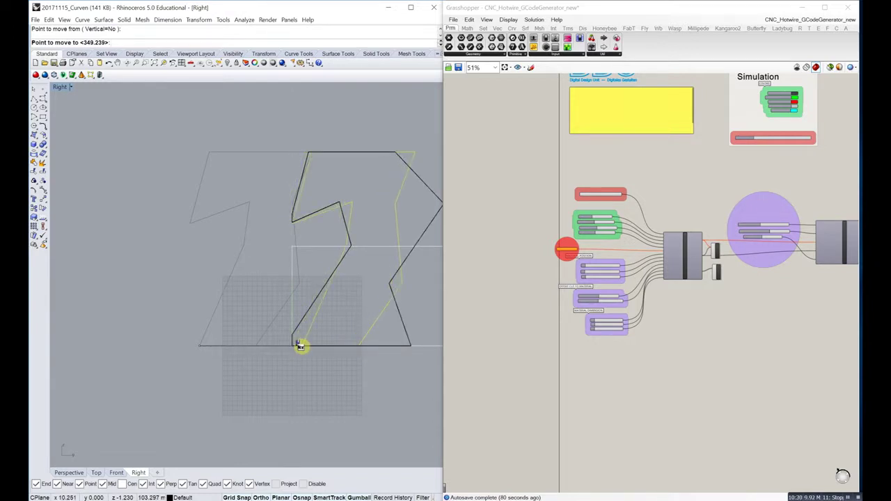
left_click(301, 347)
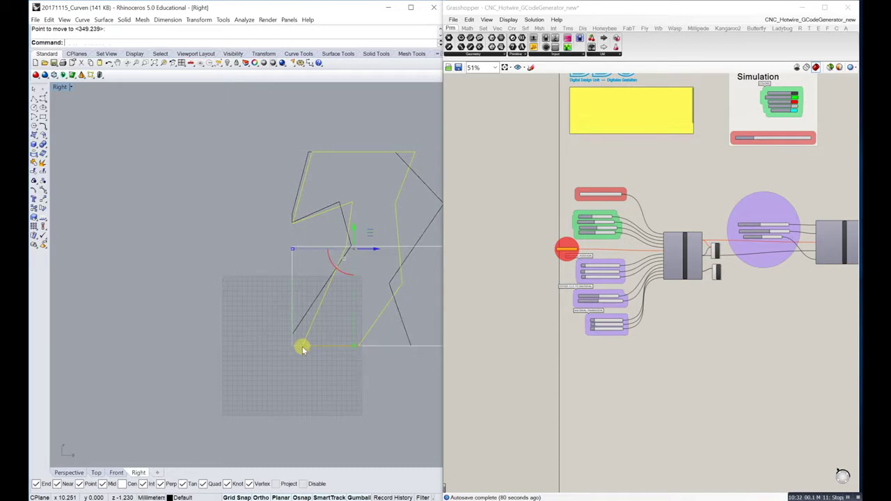
left_click(270, 255)
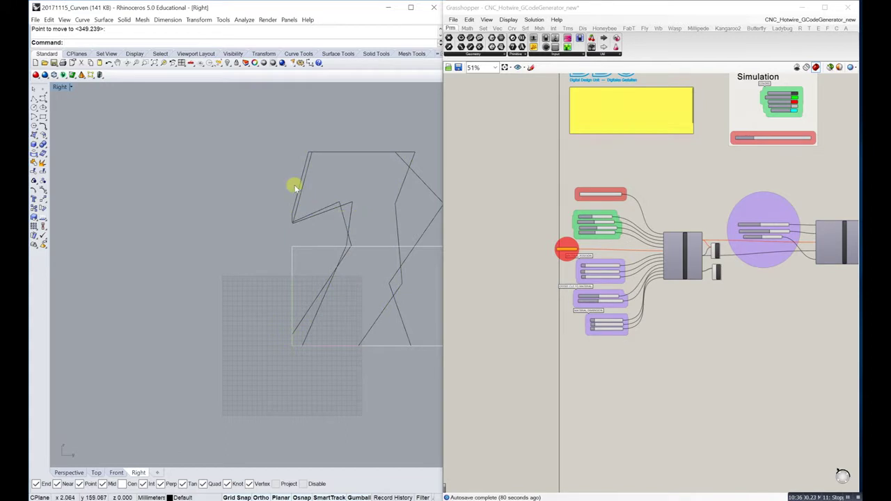
Reference the wider section curve, the one with the pointed right side, as the single curve of the INPUT_CURVE parameter.
left_click(69, 472)
scroll(304, 305, "down", 5)
right_click_drag(310, 331, 284, 304)
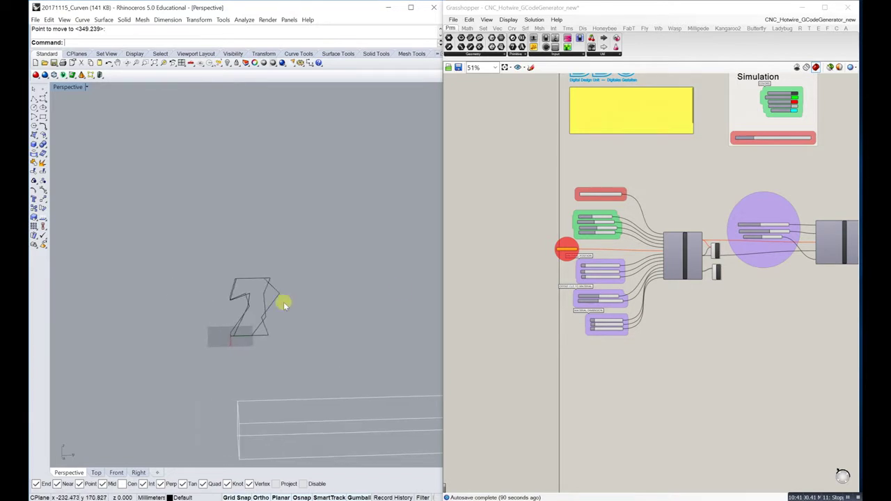
scroll(567, 258, "up", 6)
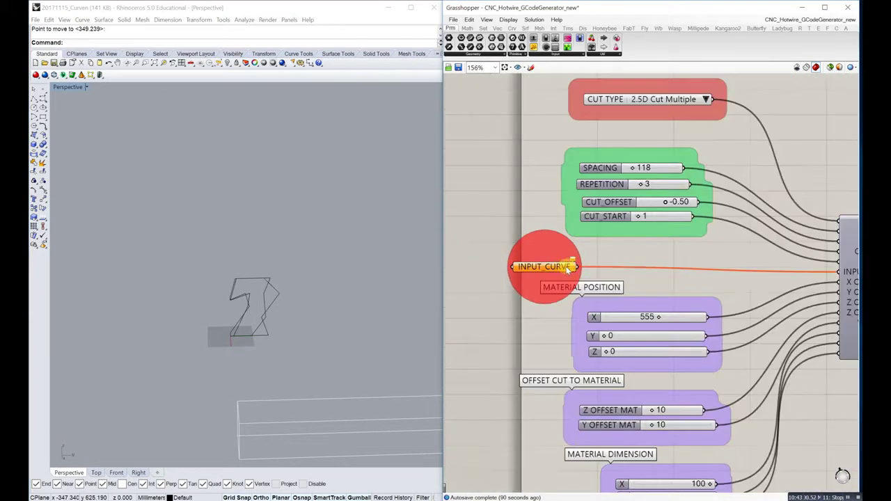
right_click(566, 269)
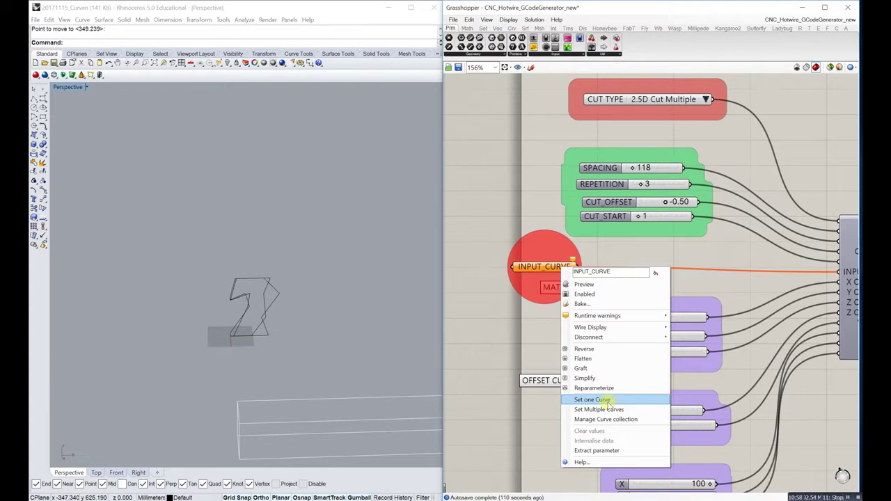
left_click(590, 399)
left_click(278, 294)
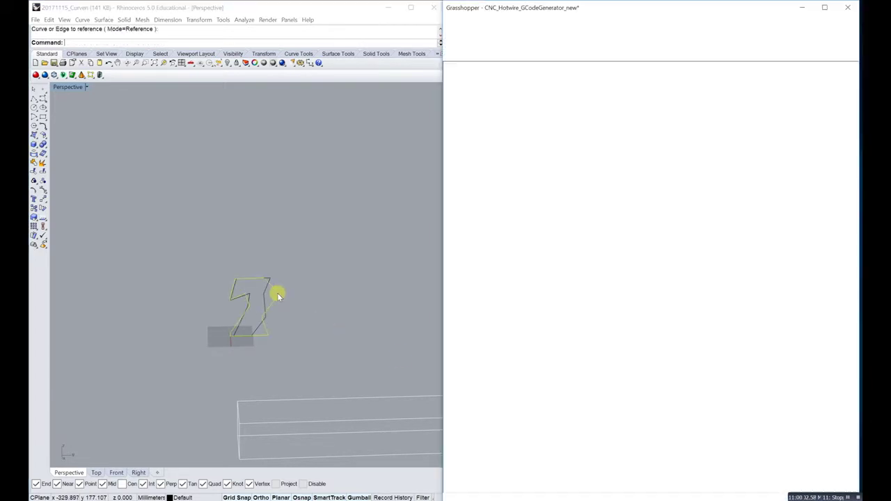
Examine the previewed hotwire cut and machine axes in the Perspective view, along with the cut type and spacing parameters.
scroll(312, 344, "down", 4)
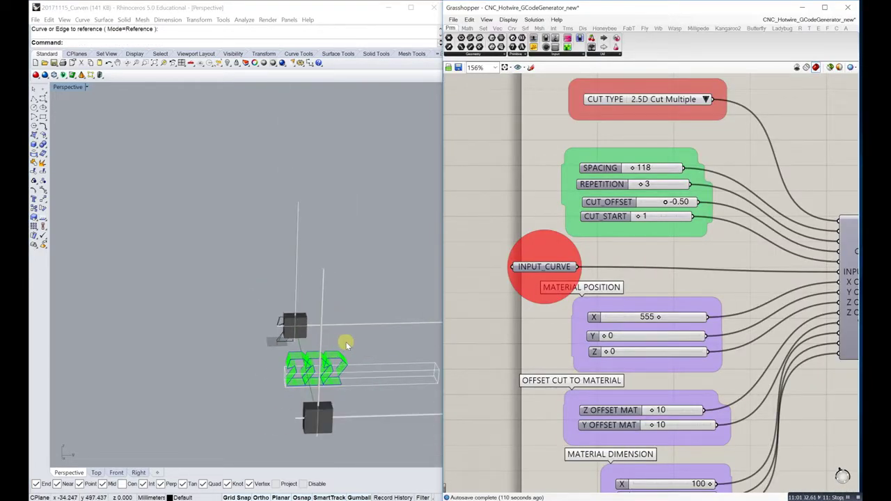
right_click_drag(353, 345, 327, 363, "shift")
scroll(262, 341, "up", 7)
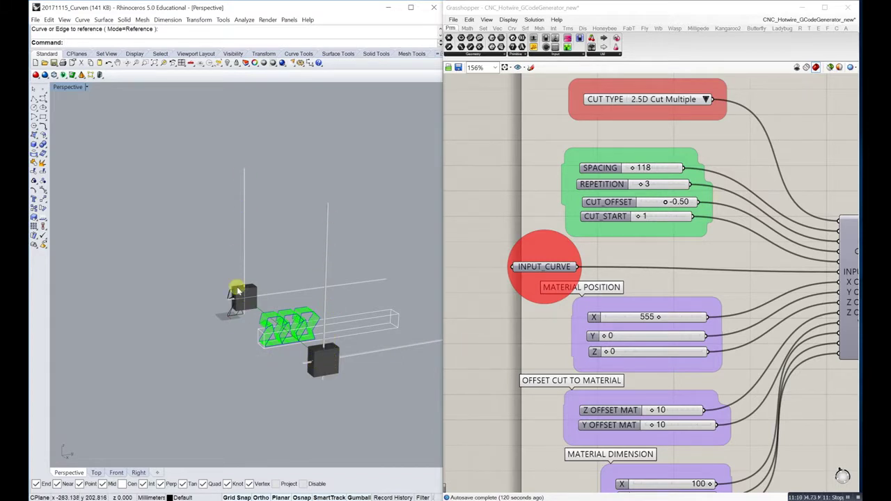
right_click_drag(256, 310, 245, 300)
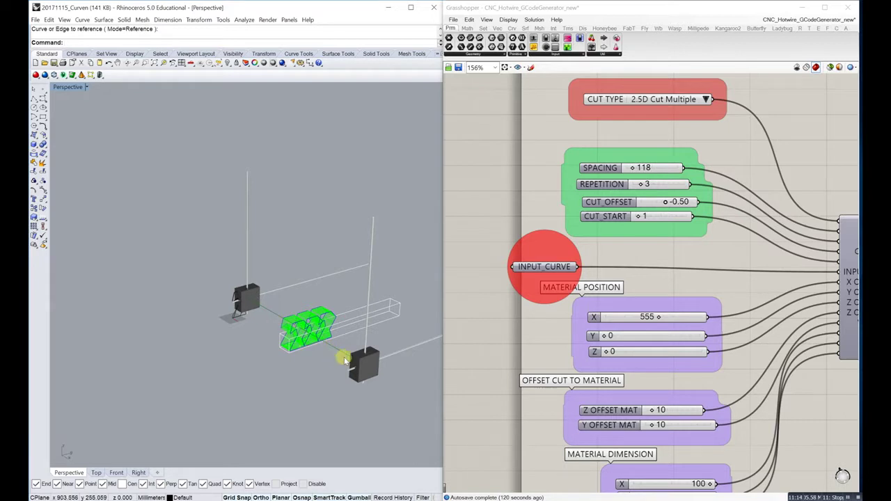
right_click_drag(344, 358, 308, 352)
mouse_move(240, 343)
right_mouse_down()
mouse_move(240, 326)
mouse_move(248, 331)
right_mouse_up()
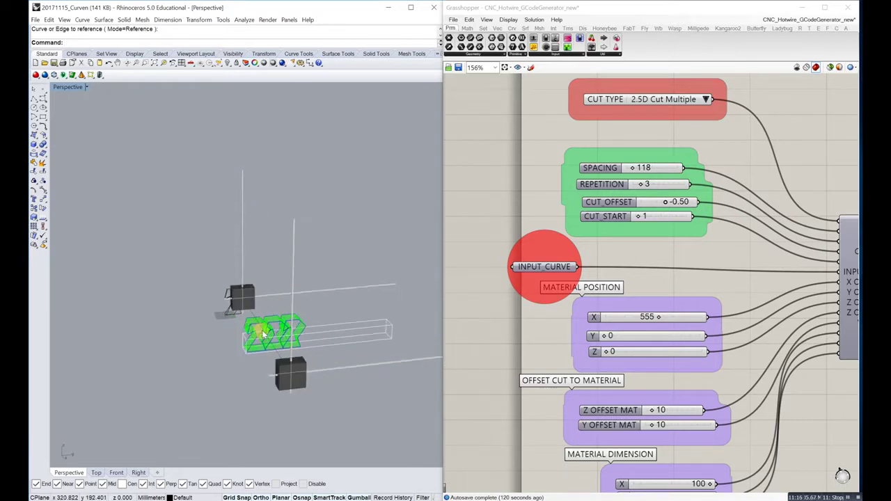
scroll(262, 331, "up", 4)
right_click_drag(663, 272, 616, 264)
scroll(571, 198, "up", 3)
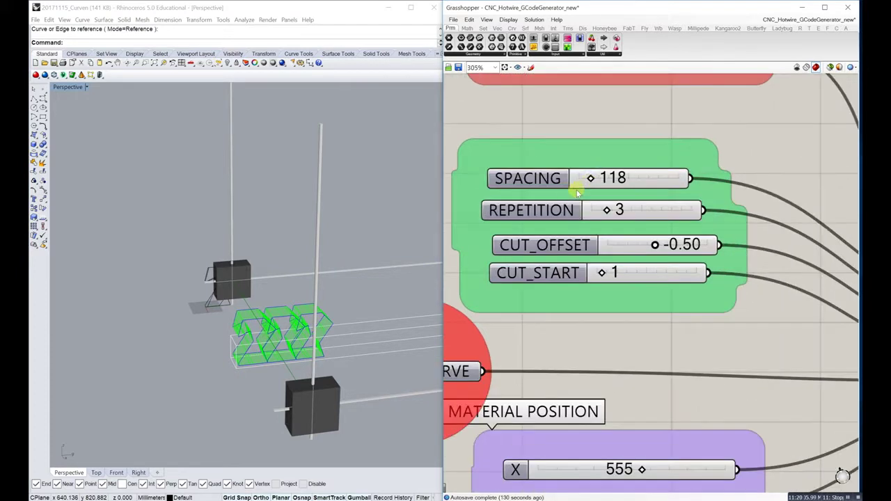
right_click_drag(580, 223, 571, 279)
scroll(579, 256, "up", 2)
scroll(581, 250, "down", 3)
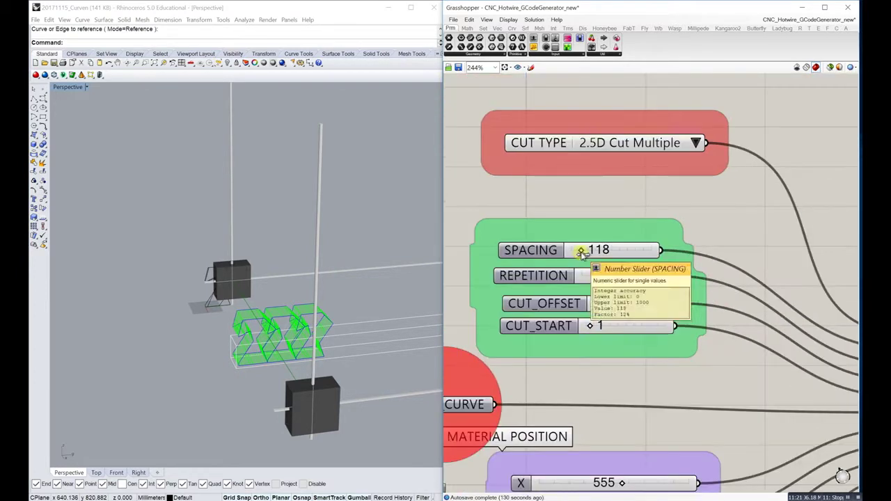
Try the 3D CUT option as the CUT TYPE and return to 2.5D Cut Multiple.
left_click(696, 143)
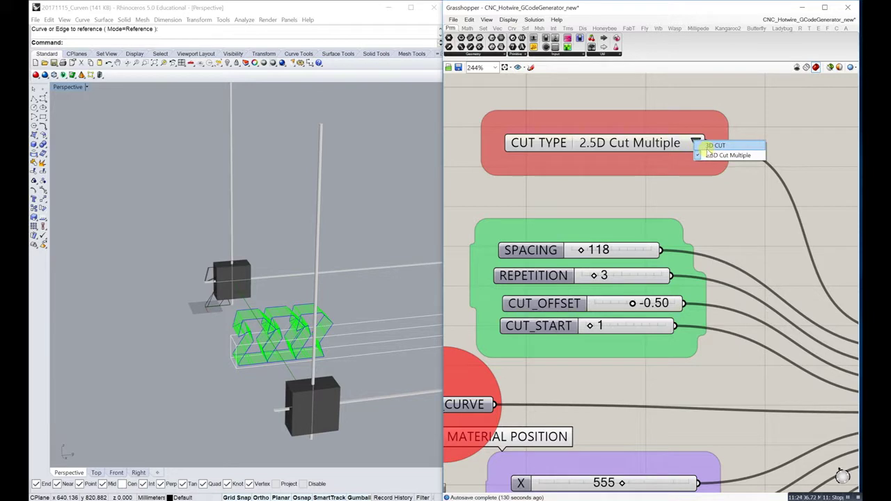
left_click(712, 146)
left_click(696, 143)
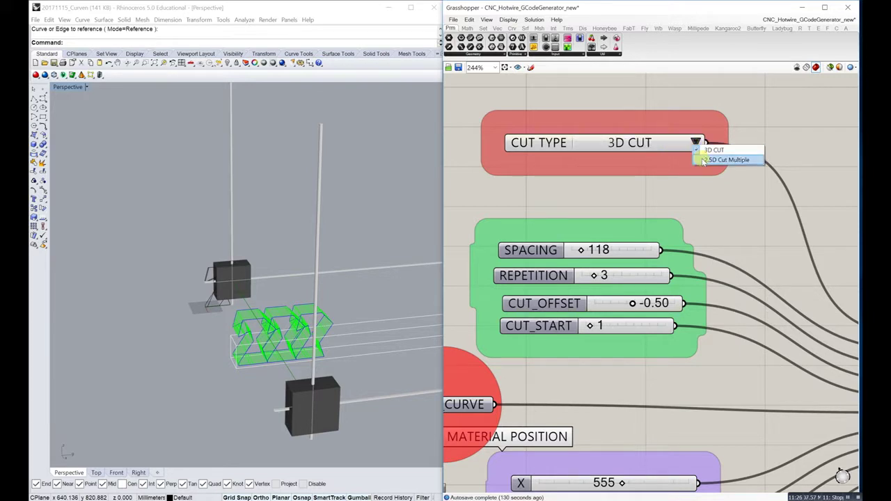
left_click(703, 160)
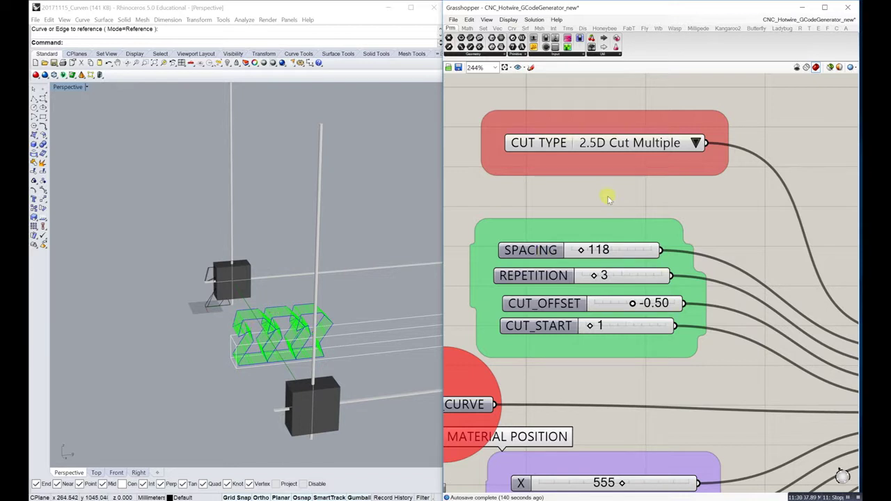
Set the SPACING between the repeated cut profiles to 179.
right_click_drag(665, 198, 688, 175)
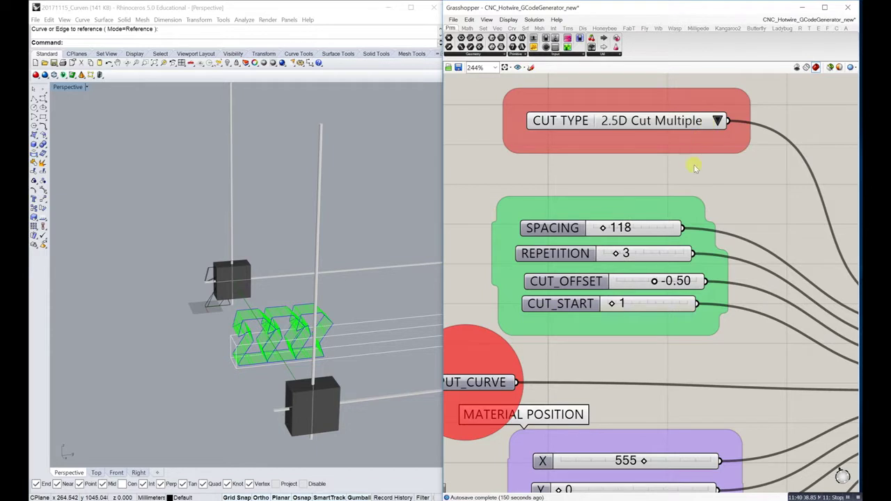
right_click_drag(643, 212, 617, 192)
scroll(323, 337, "up", 5)
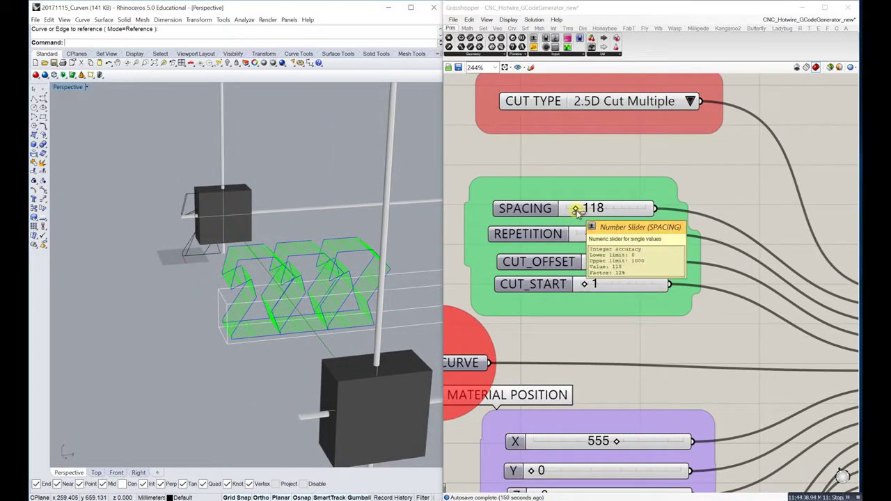
mouse_move(577, 212)
left_mouse_down()
mouse_move(557, 217)
mouse_move(580, 207)
left_mouse_up()
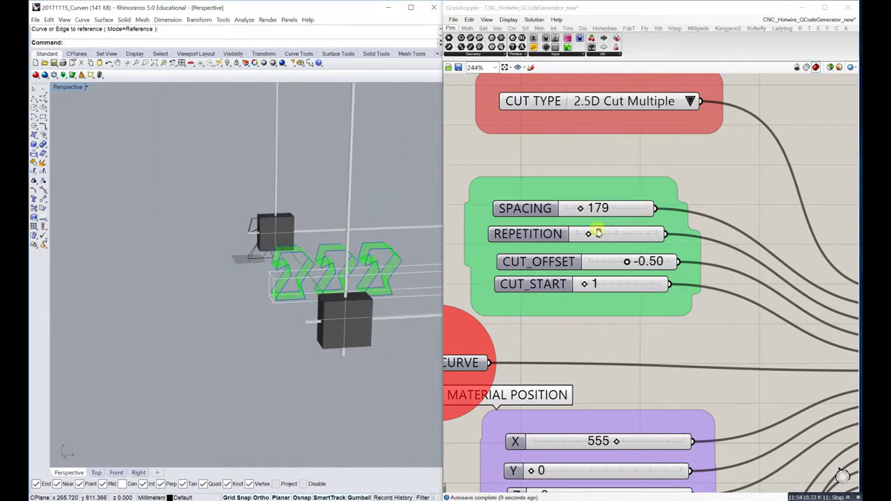
Try a different number of cut repetitions, return REPETITION to 3, and shift the CUT_OFFSET slider slightly on the canvas.
left_click_drag(588, 234, 602, 236)
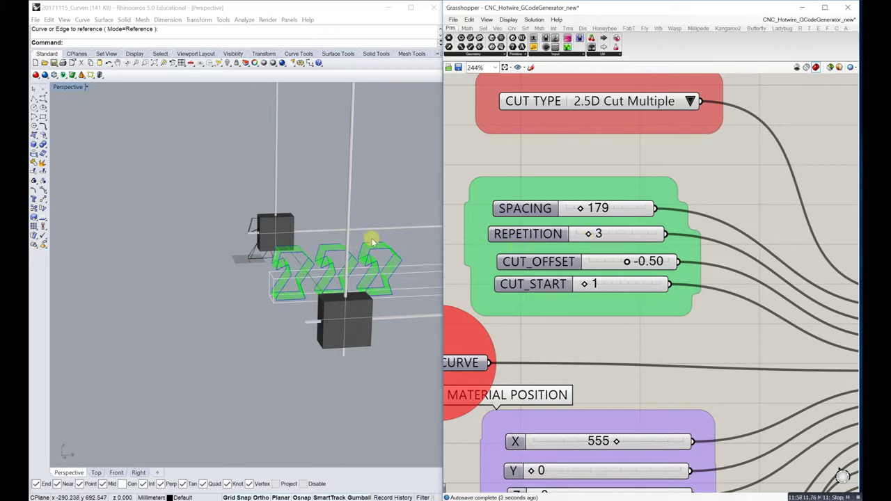
right_click_drag(372, 239, 313, 251)
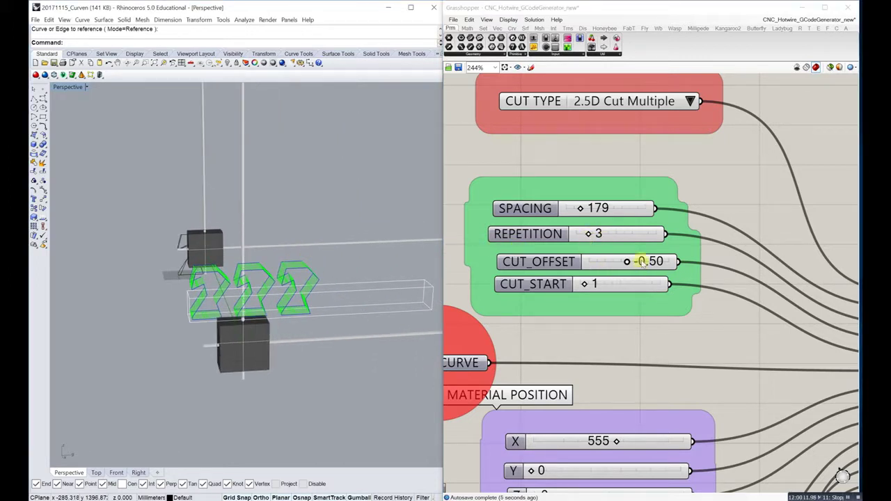
left_click_drag(589, 263, 585, 261)
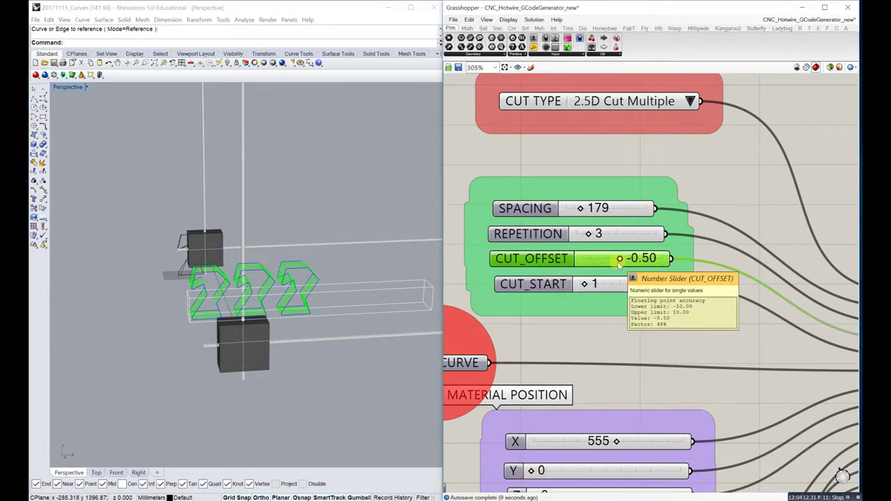
Try CUT_OFFSET values of about -6.71 and 5.00 on the hotwire cut.
scroll(627, 265, "up", 4)
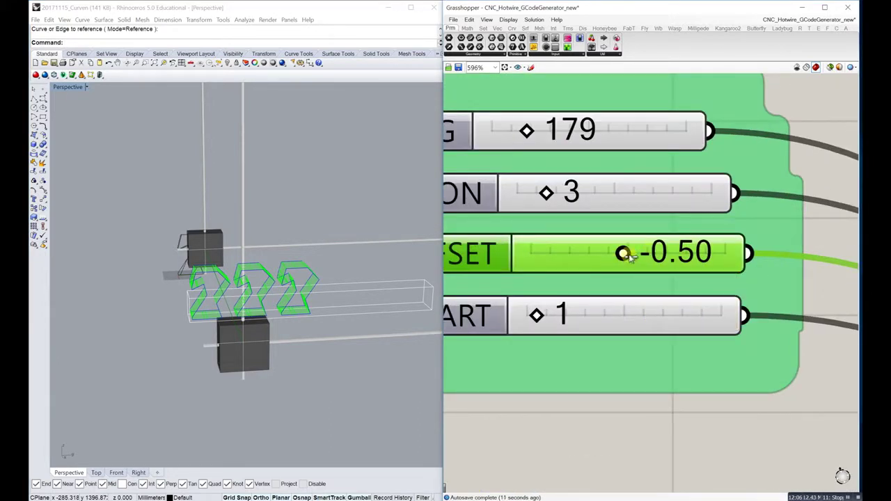
left_click_drag(623, 255, 590, 276)
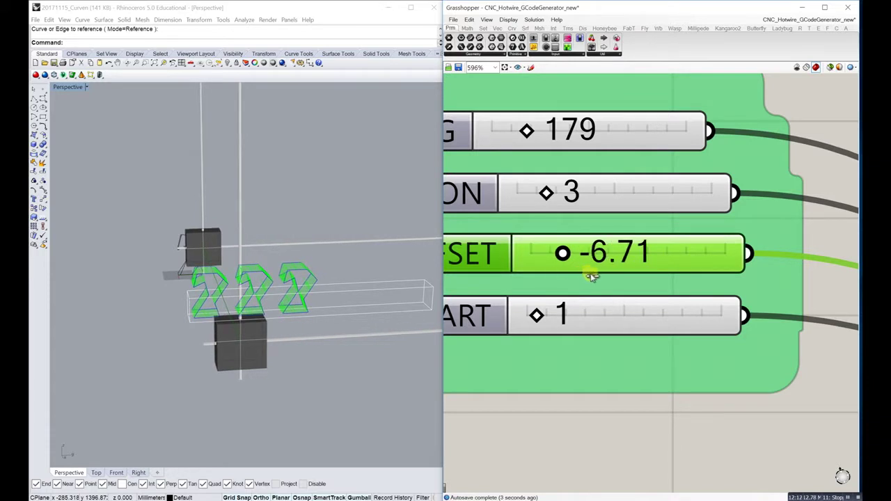
double_click(635, 254)
type("-")
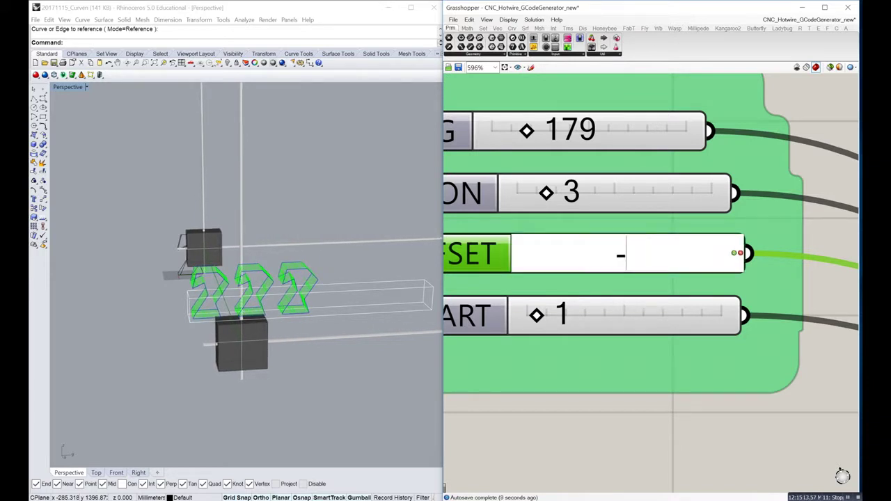
type("0,5")
key("Return")
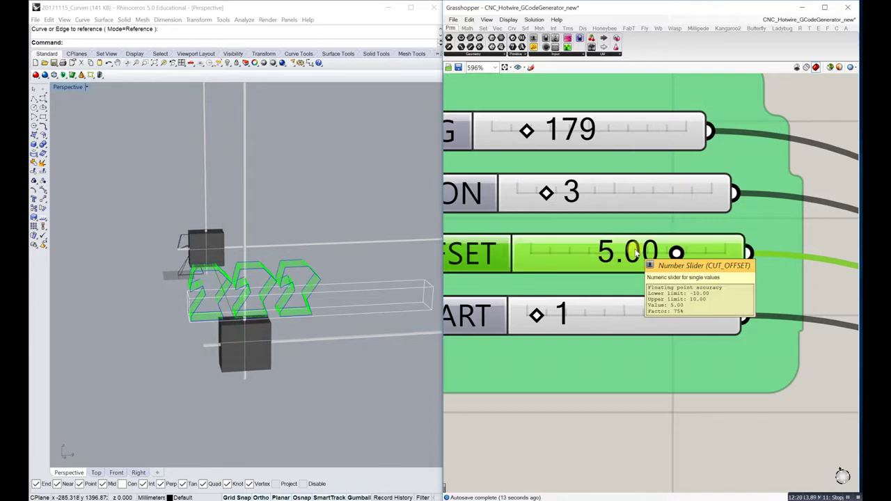
Set the CUT_OFFSET of the cut profiles to -0.50.
right_click(635, 254)
left_click(612, 238)
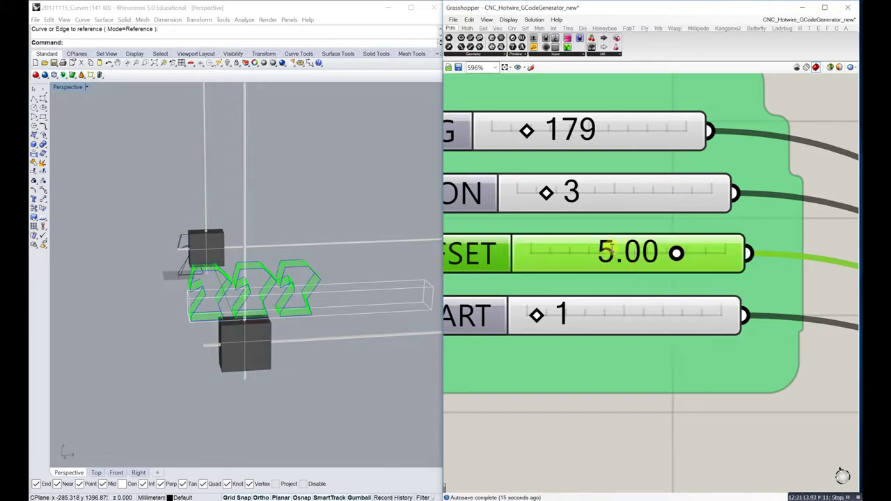
double_click(611, 247)
type("0")
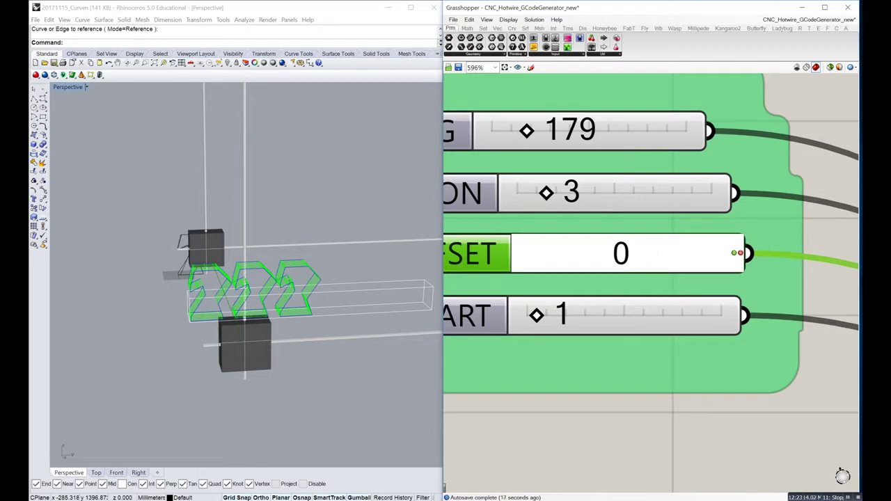
type("-0.5")
key("Return")
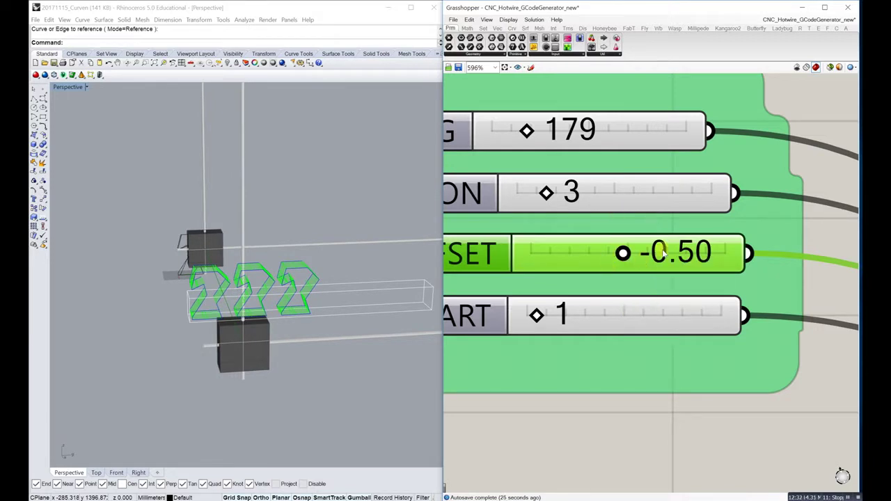
Examine the three repeated cut profiles and their hotwire paths in the Perspective view against the CUT_OFFSET parameter.
scroll(684, 227, "down", 5)
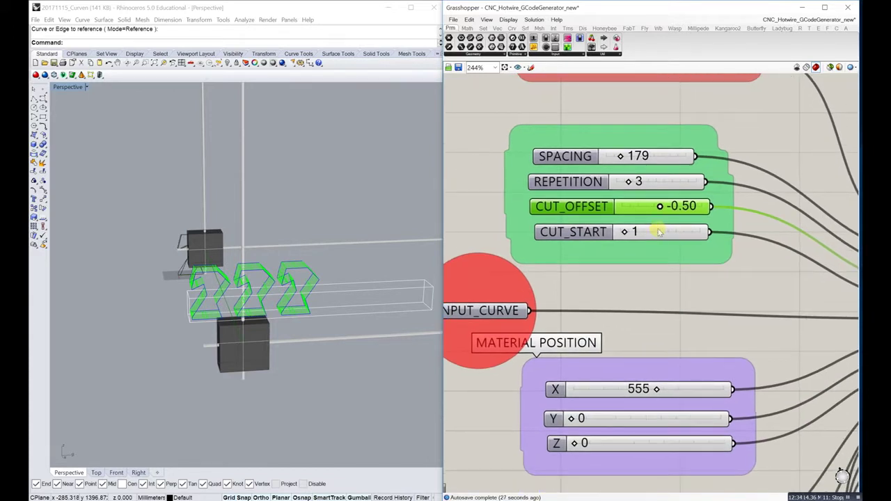
right_click_drag(591, 208, 577, 210)
scroll(242, 271, "up", 10)
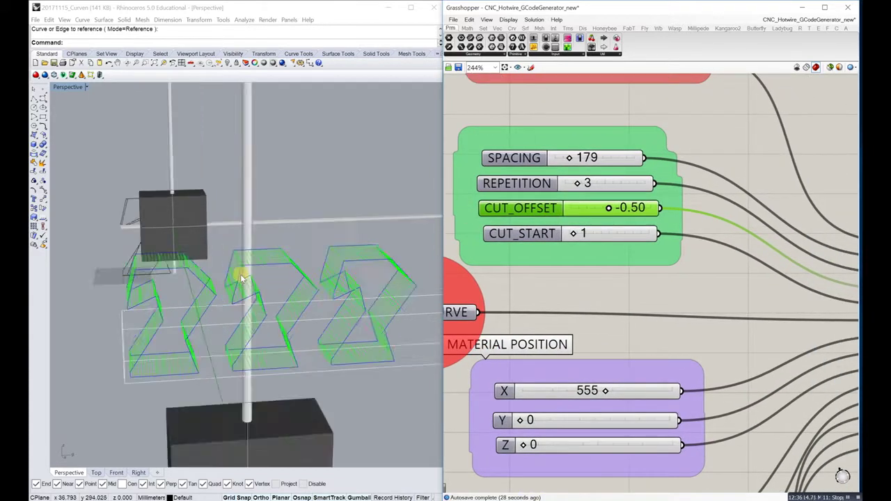
scroll(242, 271, "up", 5)
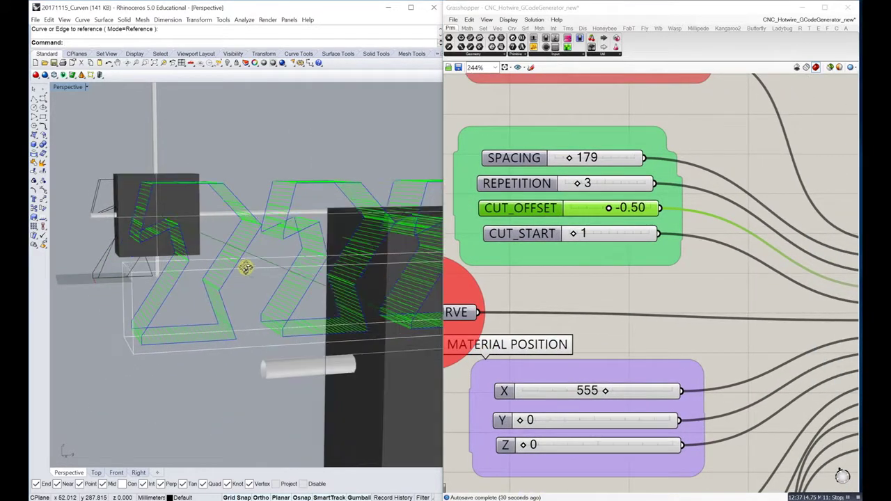
scroll(244, 269, "up", 3)
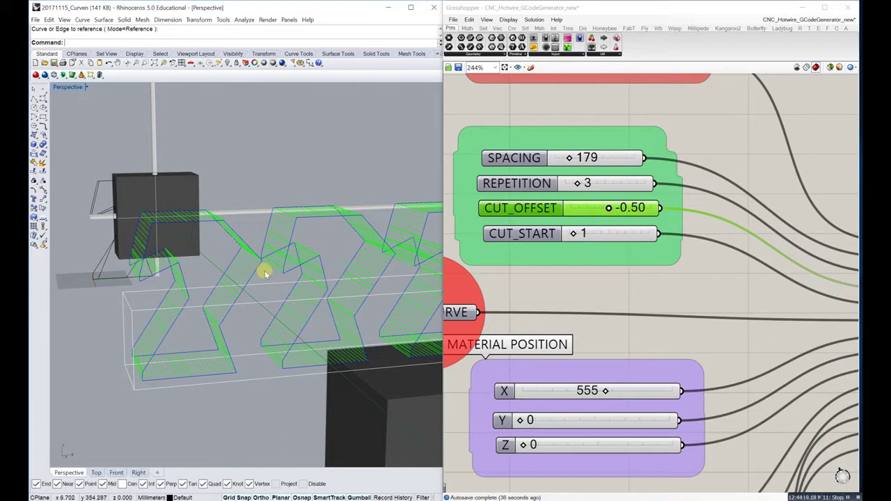
right_click(265, 270)
right_click_drag(265, 270, 296, 281)
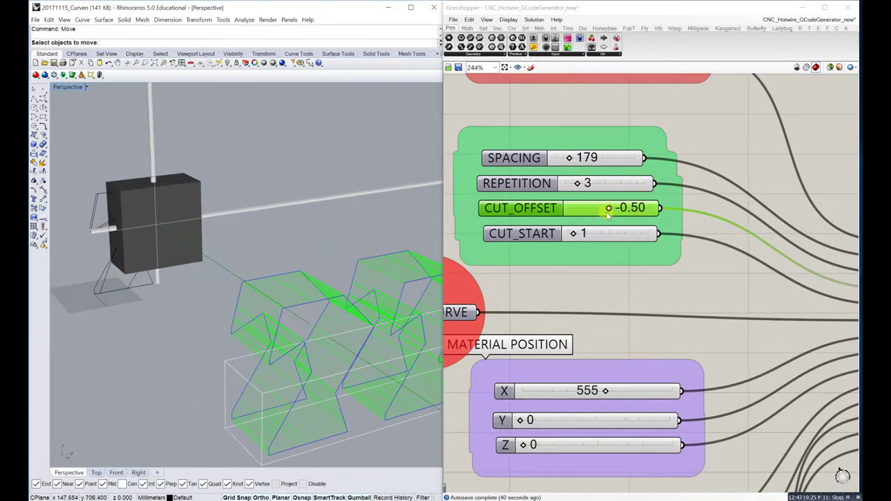
right_click_drag(623, 254, 623, 203)
right_click_drag(419, 221, 385, 213)
right_click_drag(371, 277, 376, 247)
key("Escape")
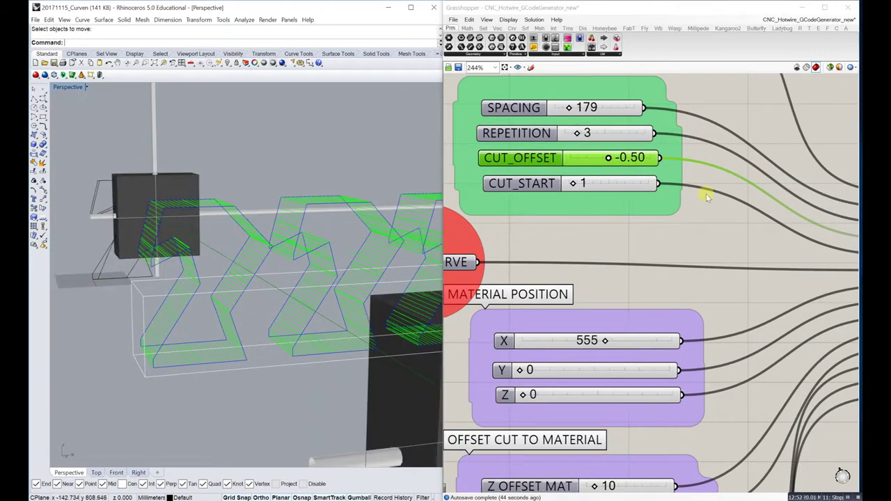
Check the start of the cut with the SIMULATION slider at 0.000.
scroll(707, 192, "down", 5)
right_click_drag(712, 195, 554, 265)
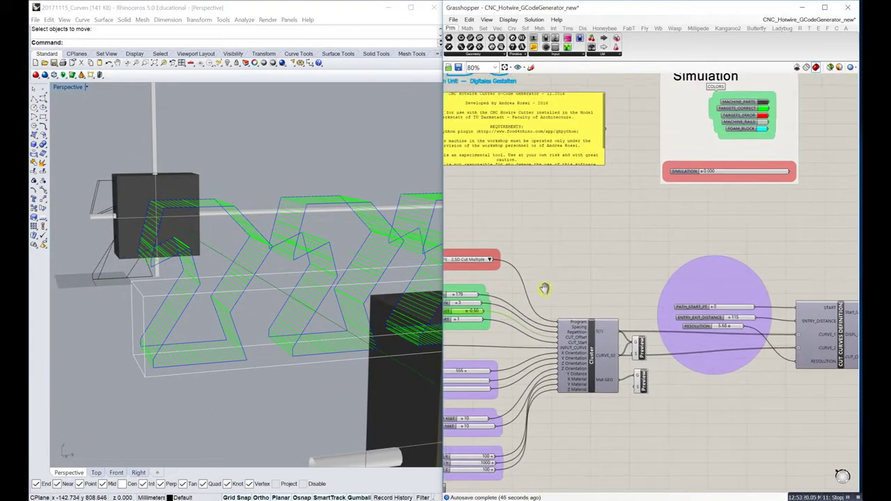
scroll(696, 169, "up", 5)
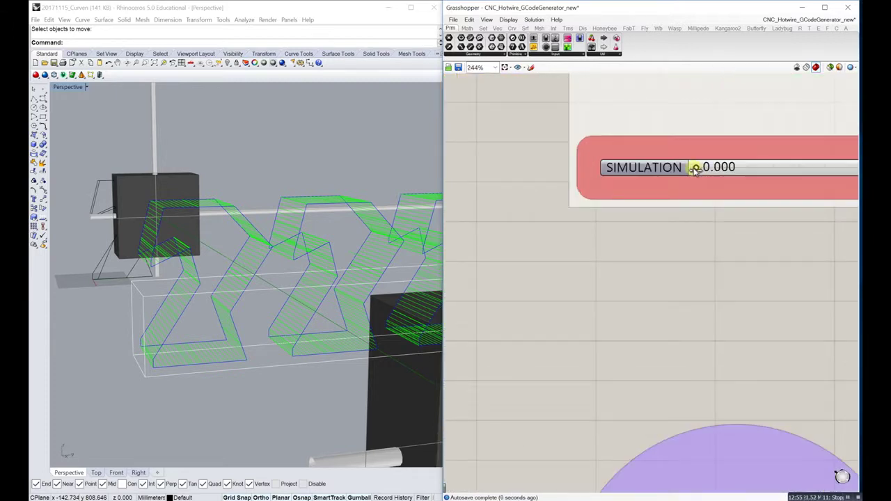
mouse_move(695, 169)
left_mouse_down()
mouse_move(790, 171)
mouse_move(686, 181)
left_mouse_up()
scroll(714, 179, "down", 4)
scroll(602, 220, "up", 4)
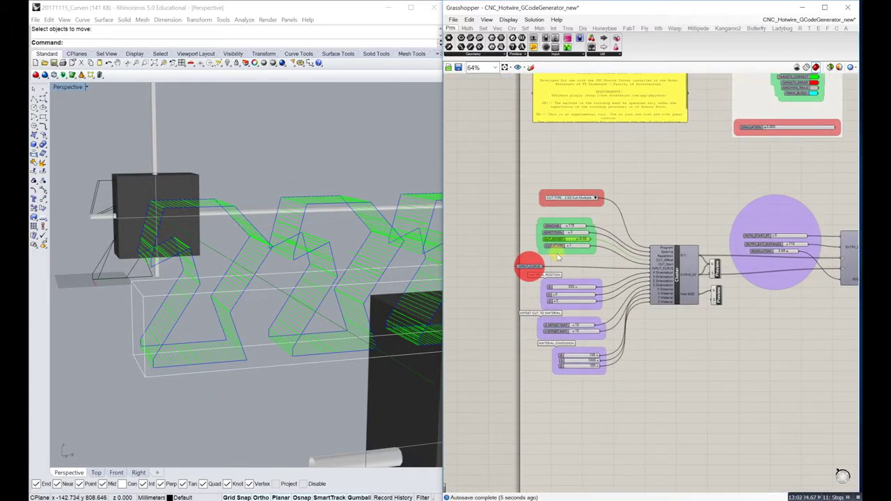
Try a CUT_START value of 5 and inspect where the wire enters the profiles.
scroll(602, 220, "up", 2)
left_click_drag(628, 226, 648, 239)
right_click_drag(336, 233, 298, 228)
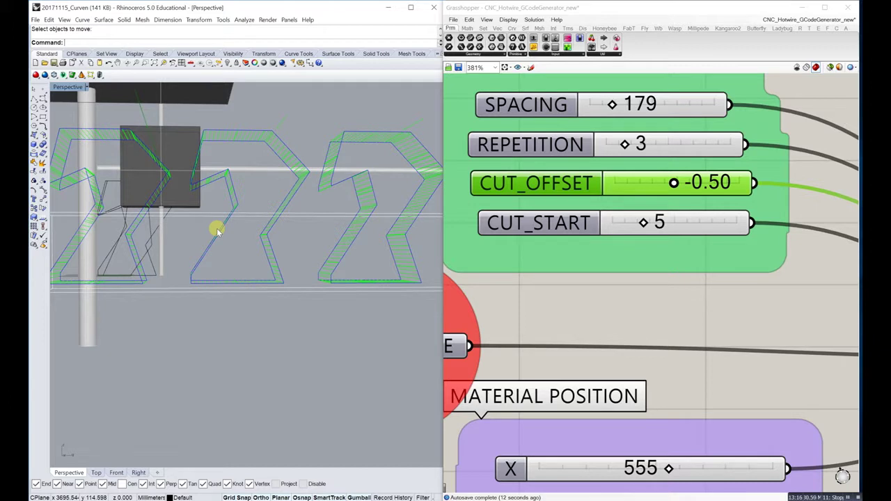
right_click_drag(213, 215, 207, 235)
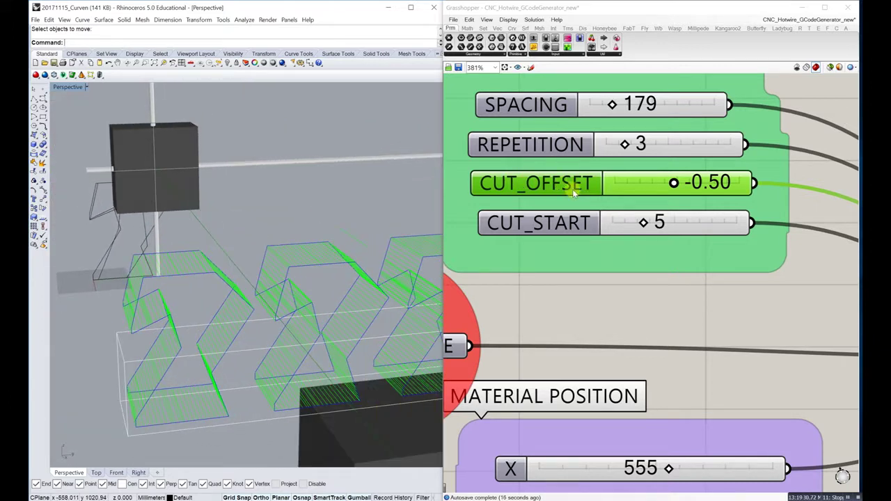
Try CUT_START values of 3, 0 and 8 to compare the wire's entry points.
left_click(672, 182)
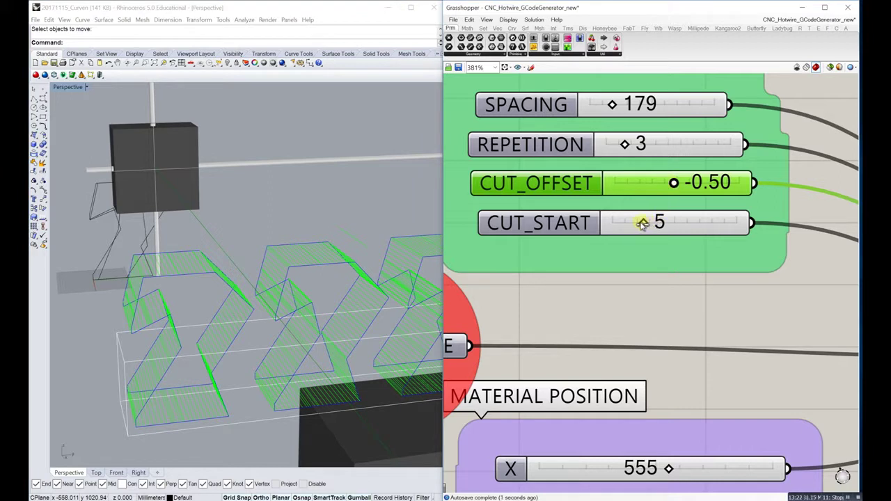
left_click_drag(635, 225, 625, 223)
mouse_move(324, 255)
right_mouse_down()
mouse_move(314, 242)
mouse_move(318, 253)
right_mouse_up()
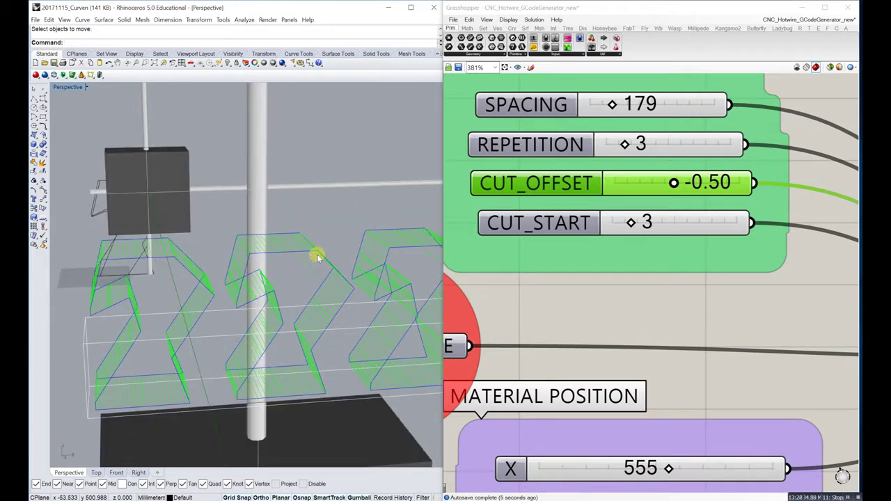
left_click_drag(630, 222, 596, 231)
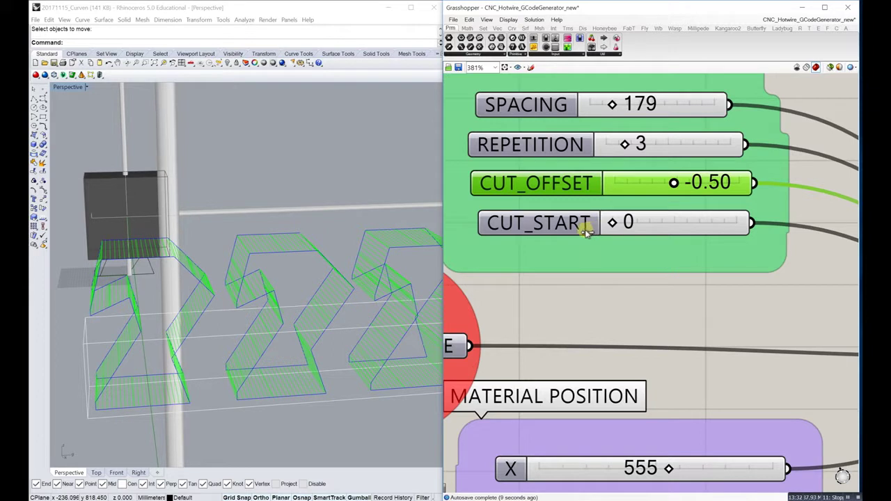
left_click_drag(612, 222, 662, 235)
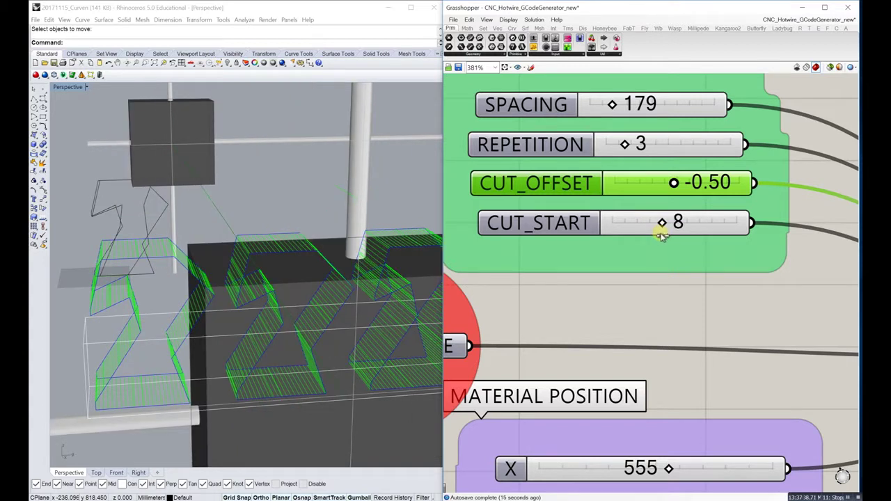
Advance the SIMULATION slider slightly and examine how the wire approaches the first profile.
right_click_drag(279, 222, 265, 238)
scroll(266, 236, "down", 15)
right_click_drag(525, 212, 341, 323)
right_click(743, 278)
left_click(793, 143)
right_click_drag(746, 161, 603, 314)
scroll(644, 259, "down", 4)
scroll(696, 209, "up", 10)
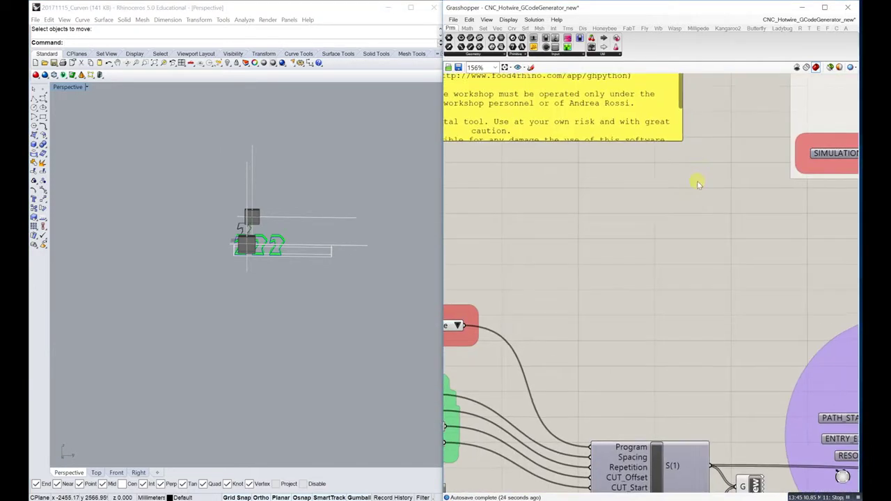
left_click_drag(775, 211, 775, 217)
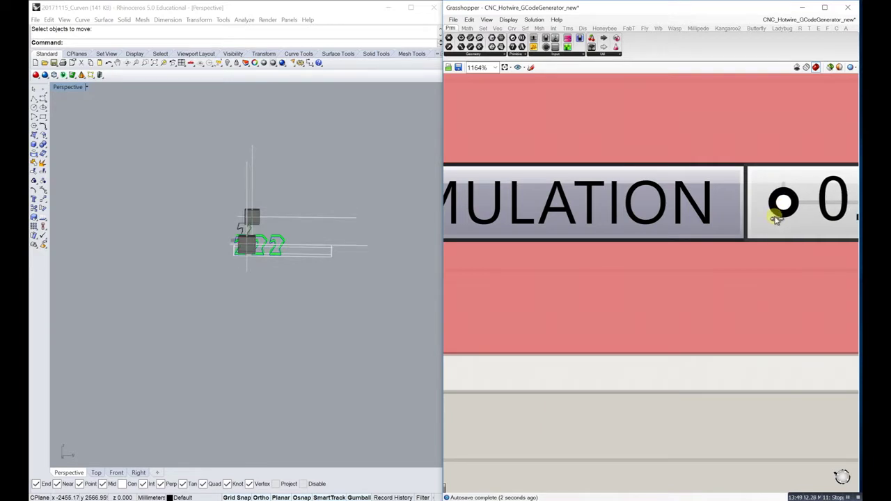
left_click_drag(777, 220, 778, 221)
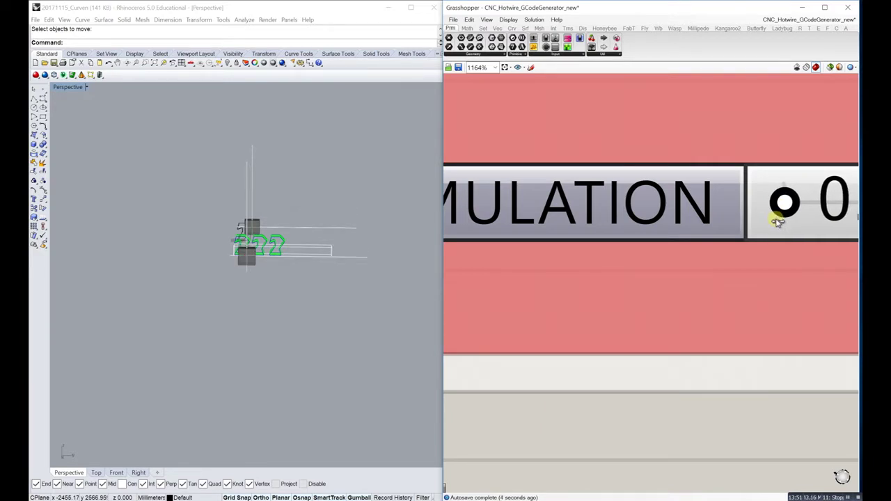
scroll(249, 233, "up", 10)
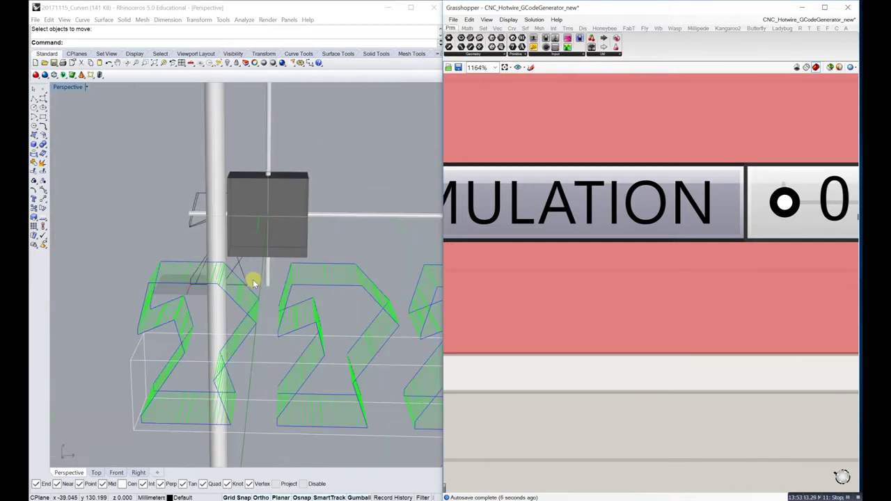
scroll(259, 277, "down", 3)
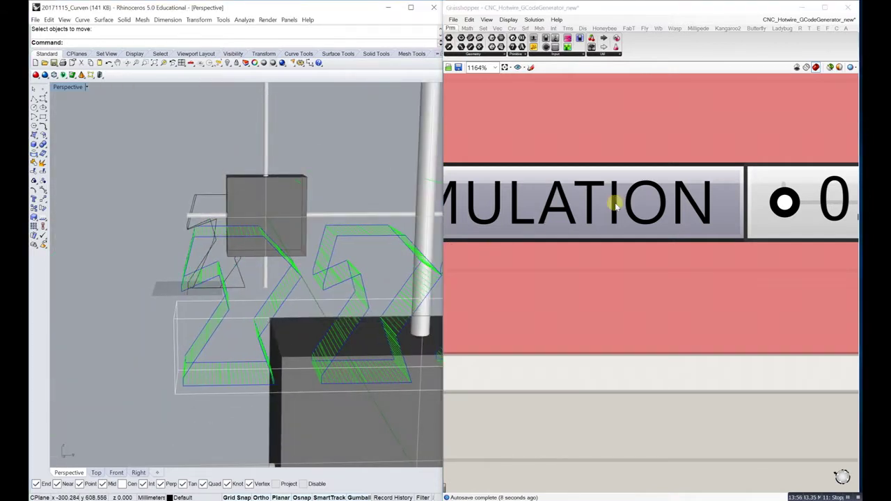
Set the CUT_START of the cut profiles to 12.
scroll(705, 211, "down", 4)
scroll(668, 230, "down", 6)
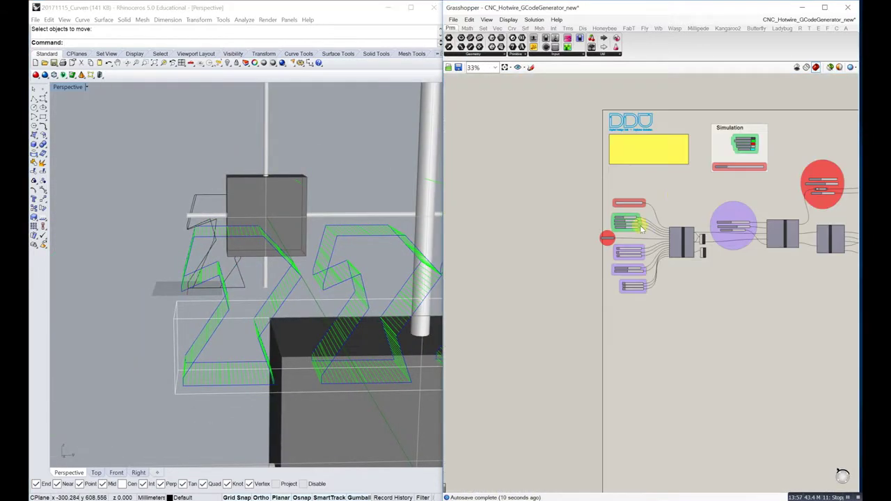
scroll(625, 244, "up", 5)
scroll(624, 245, "up", 1)
scroll(631, 232, "down", 4)
scroll(643, 272, "up", 3)
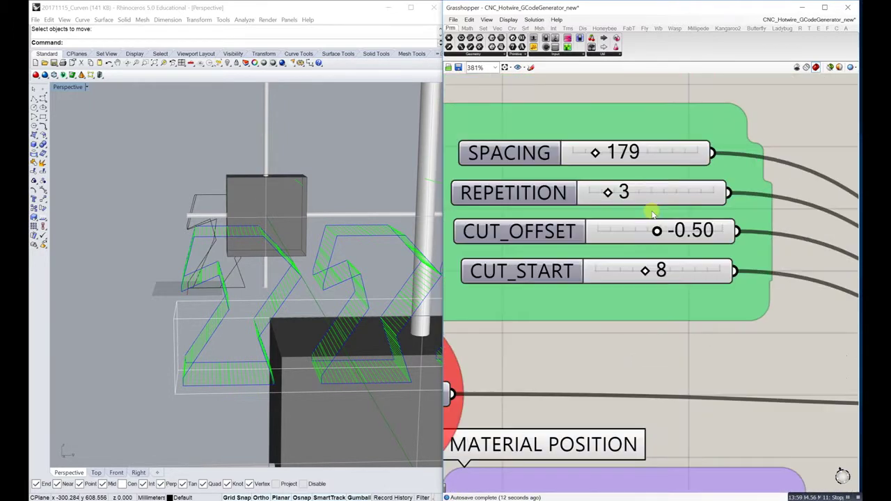
scroll(668, 198, "down", 3)
right_click_drag(654, 202, 647, 275)
scroll(644, 309, "up", 4)
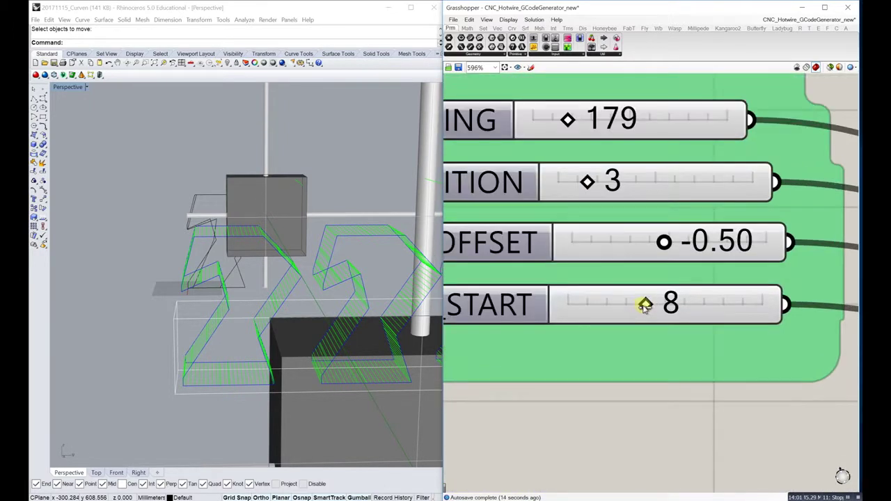
left_click_drag(639, 308, 686, 318)
Examine the cut preview at the material block together with the material position, cut offset and material dimension parameters.
right_click_drag(315, 261, 304, 259)
scroll(224, 264, "up", 6)
right_click_drag(224, 263, 275, 241)
scroll(263, 265, "down", 8)
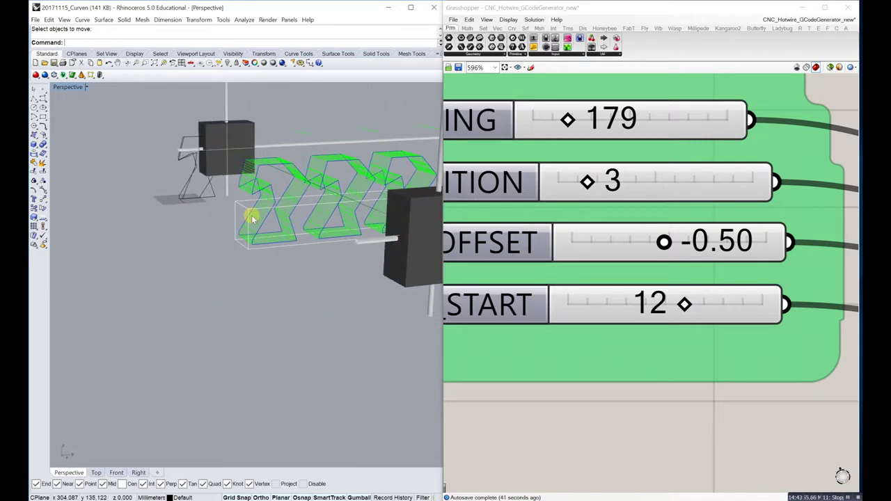
right_click_drag(257, 224, 351, 219)
scroll(606, 227, "down", 7)
right_click_drag(569, 356, 591, 231)
scroll(591, 230, "up", 4)
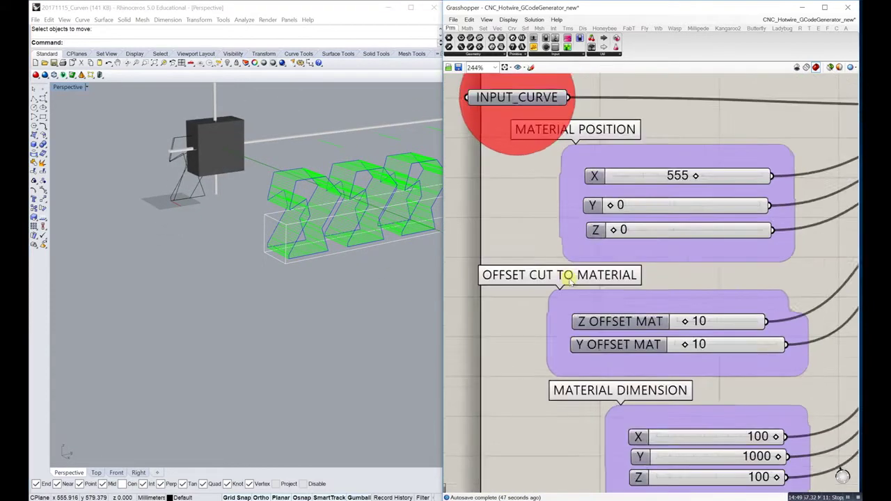
scroll(606, 272, "down", 2)
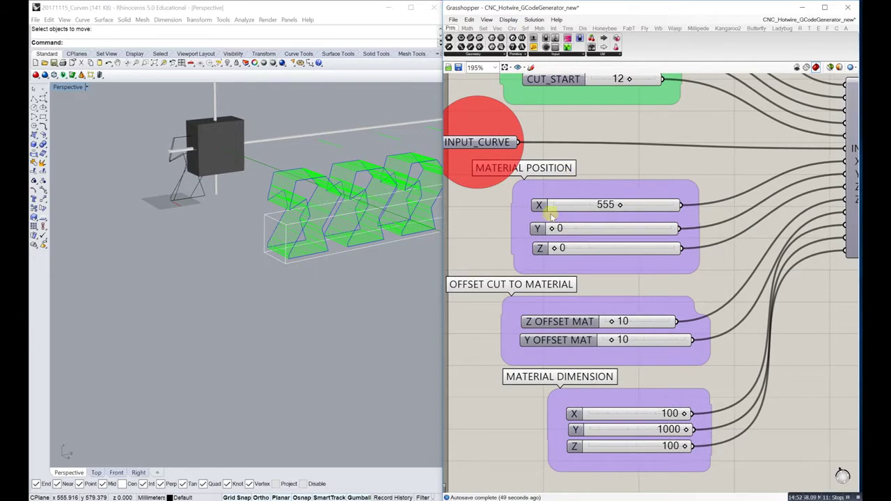
left_click(559, 198)
right_click_drag(561, 201, 536, 204)
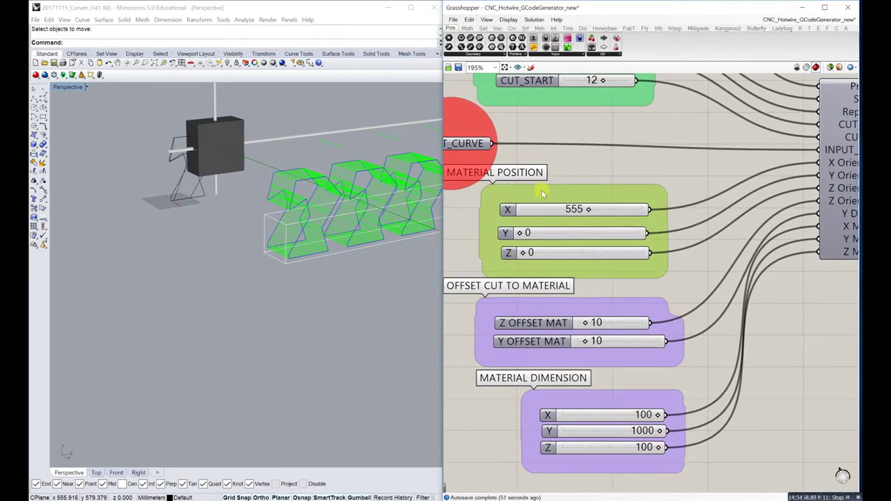
left_click(509, 235)
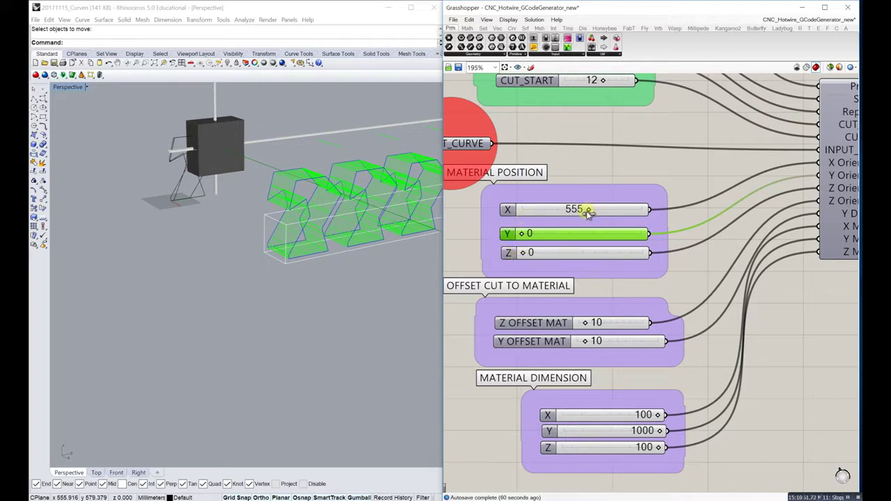
Set the X value of the MATERIAL POSITION to 536.
left_click_drag(572, 215, 583, 225)
right_click_drag(366, 230, 336, 243)
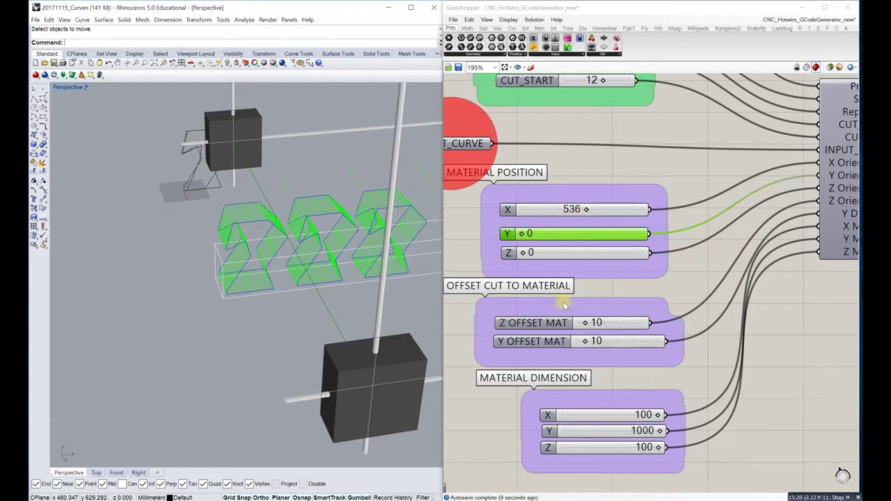
Raise the maximum of the MATERIAL DIMENSION Z slider to 1000.
scroll(616, 348, "up", 2)
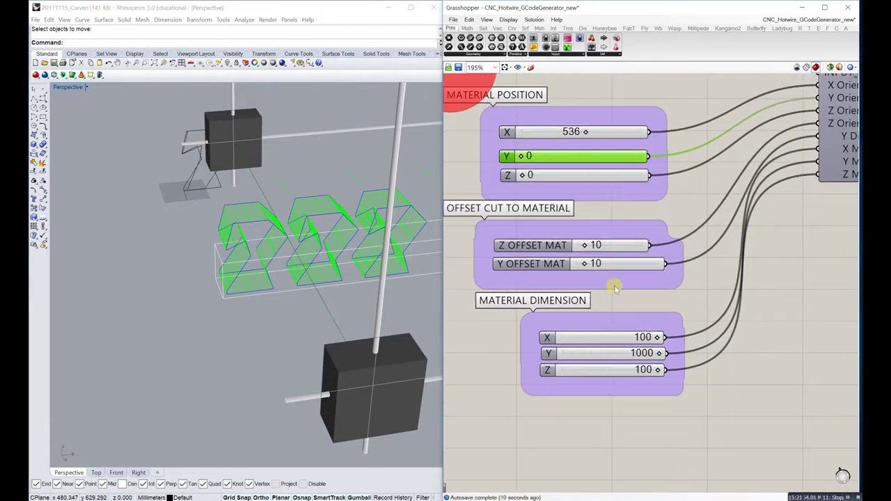
right_click_drag(557, 325, 592, 326)
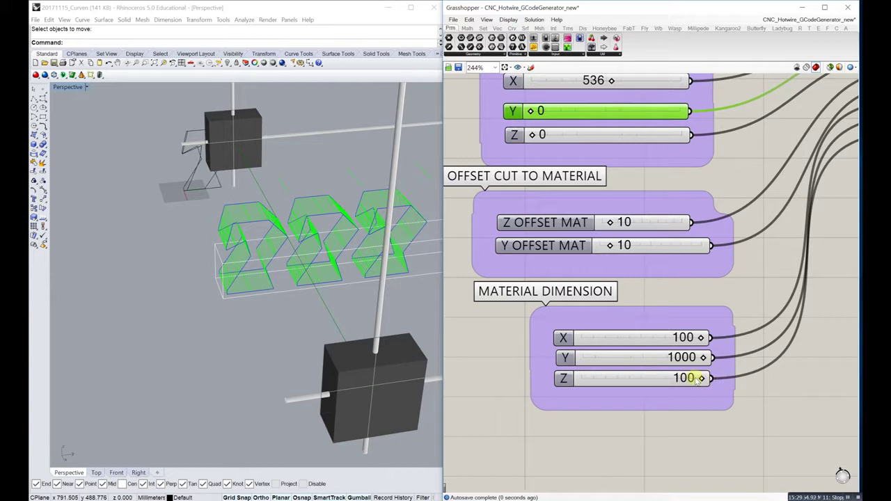
double_click(563, 378)
left_click(544, 405)
double_click(607, 405)
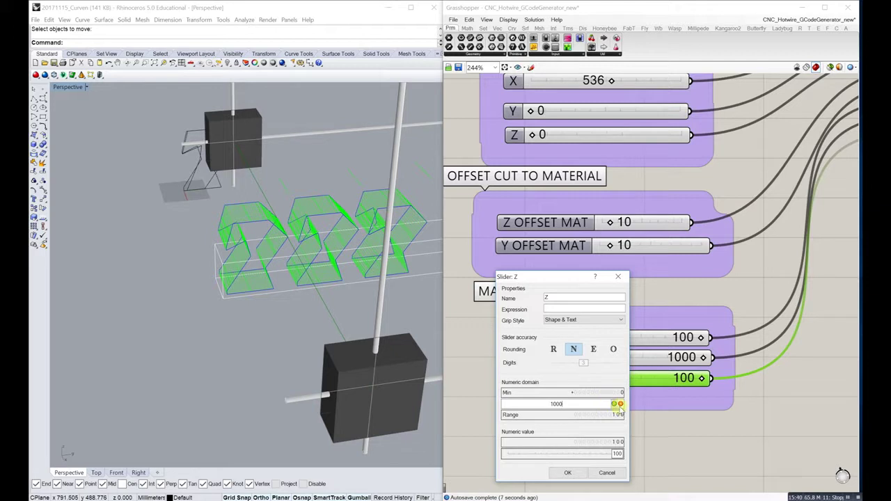
left_click(614, 404)
Set the Z value of the MATERIAL DIMENSION to 250.
left_click_drag(520, 455, 538, 465)
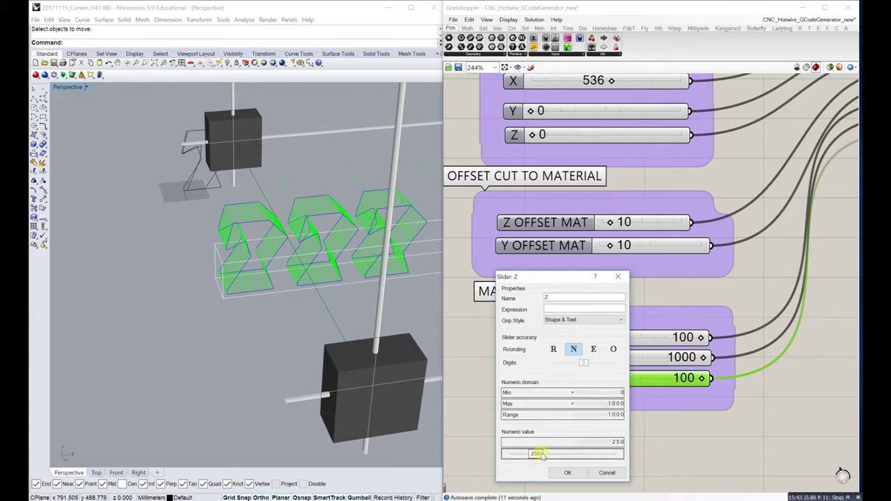
double_click(542, 455)
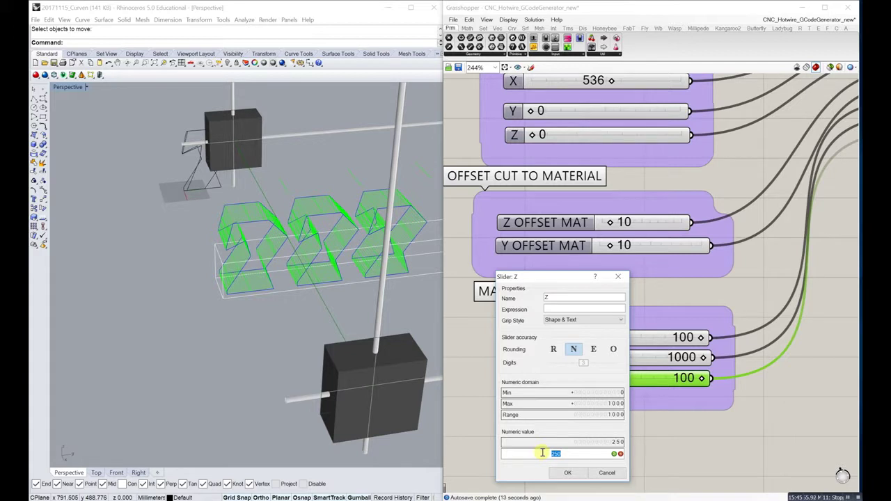
left_click(563, 471)
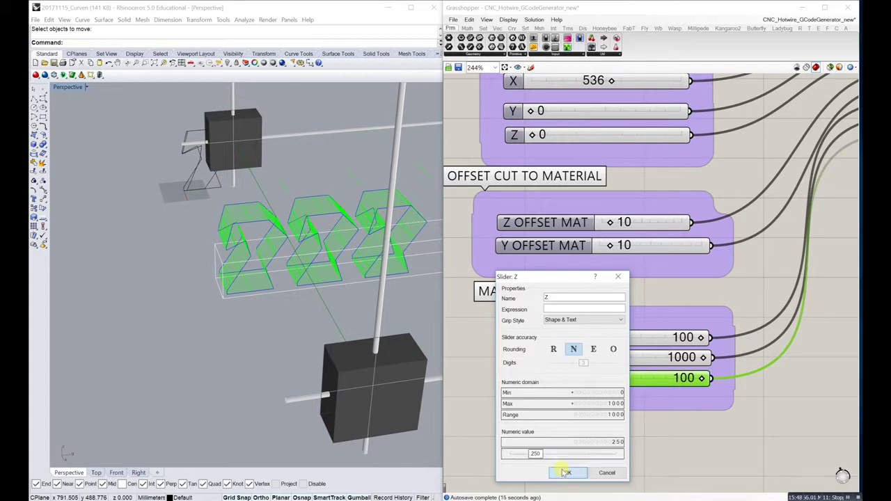
left_click_drag(634, 375, 599, 378)
double_click(635, 378)
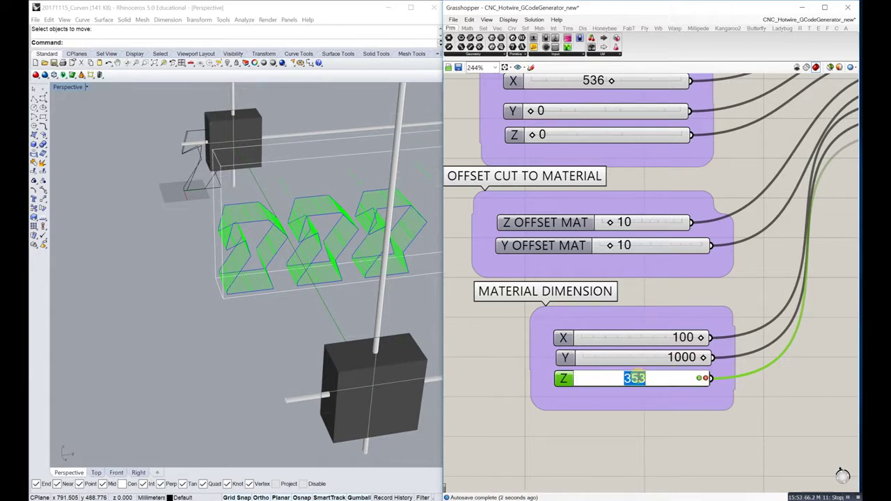
type("0")
key("Return")
Examine from the front and in perspective how the enlarged material block encloses the cut profiles between the wire towers.
left_click(248, 188)
mouse_move(248, 188)
right_mouse_down()
mouse_move(235, 182)
mouse_move(245, 179)
right_mouse_up()
right_click_drag(609, 223, 607, 249)
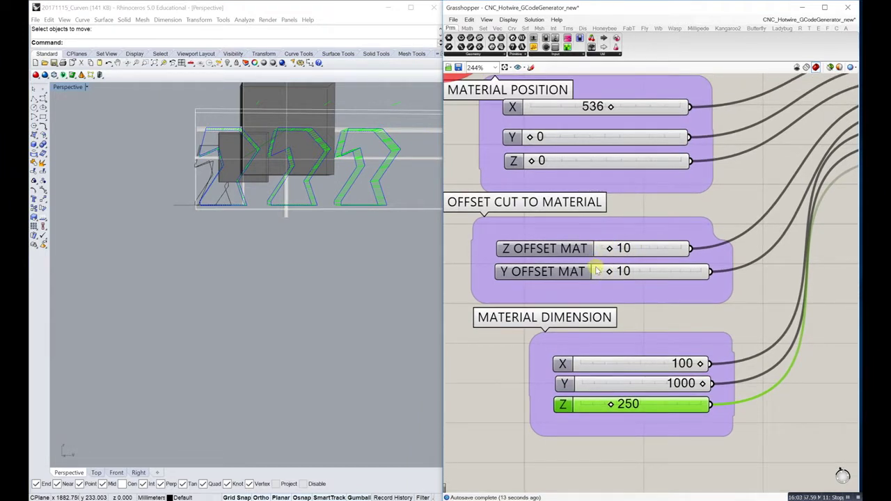
right_click_drag(266, 193, 334, 239)
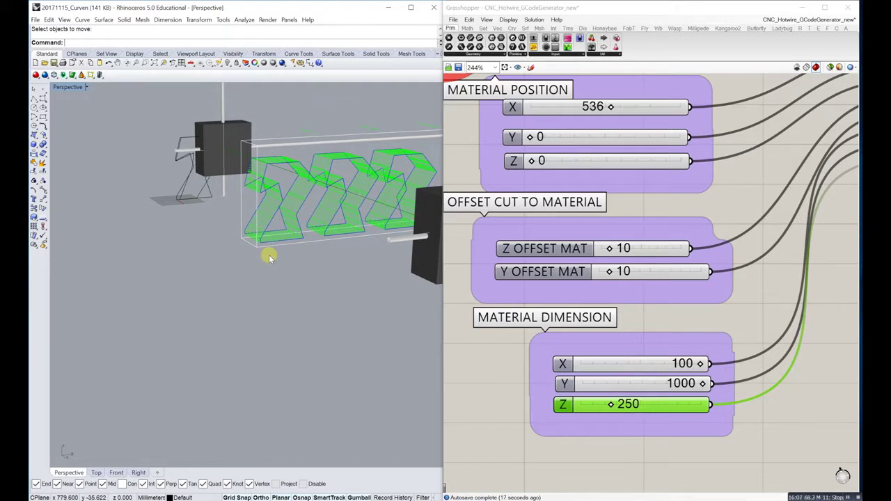
right_click_drag(271, 248, 278, 268)
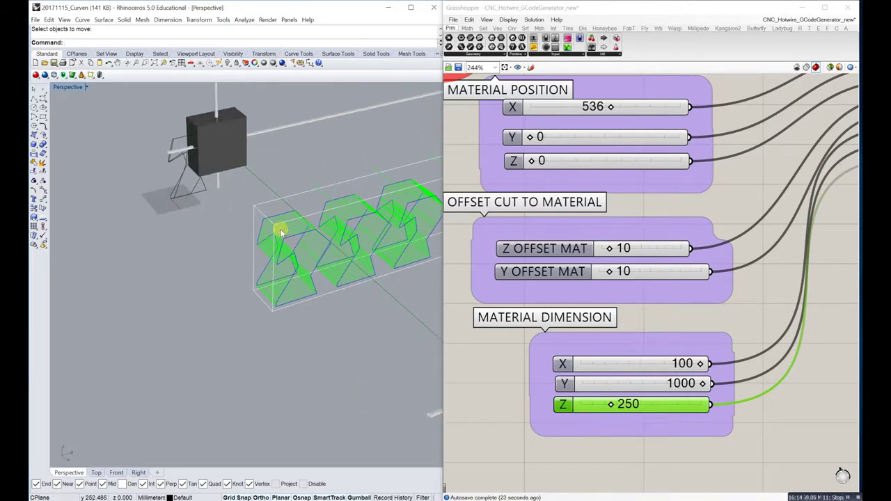
right_click_drag(307, 235, 280, 259)
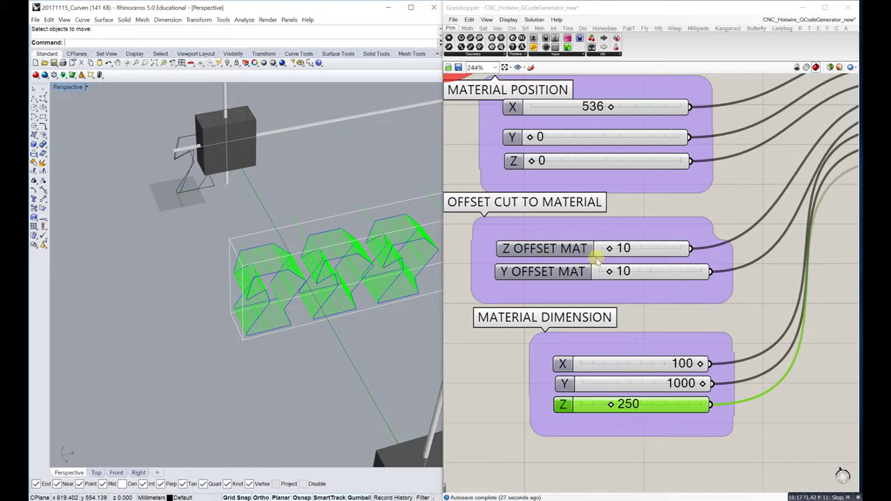
right_click_drag(350, 278, 326, 249)
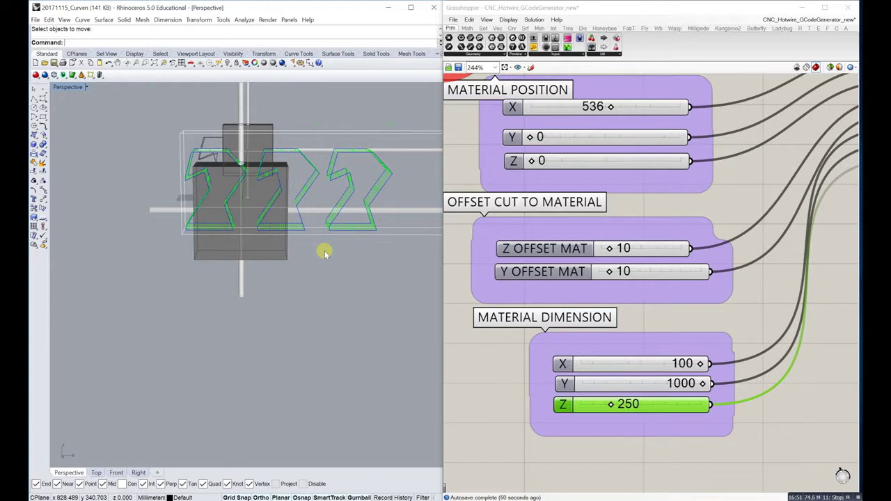
scroll(584, 221, "down", 4)
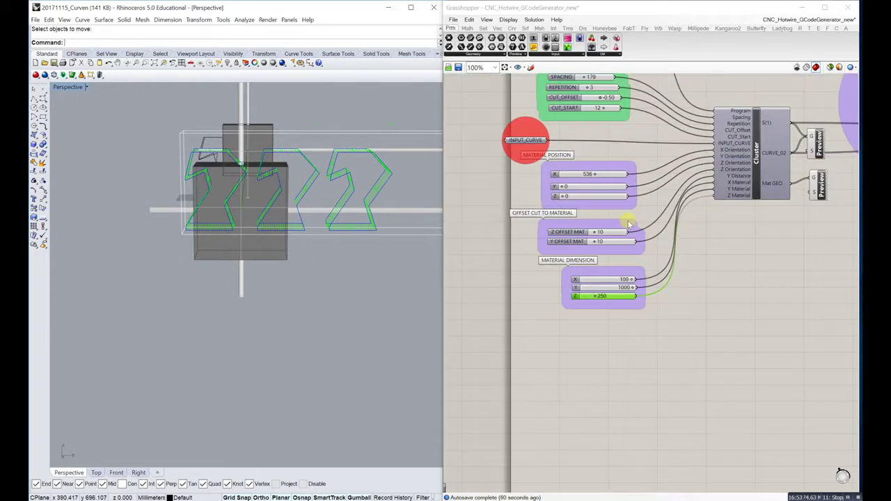
right_click_drag(680, 213, 555, 199)
right_click_drag(316, 142, 337, 160)
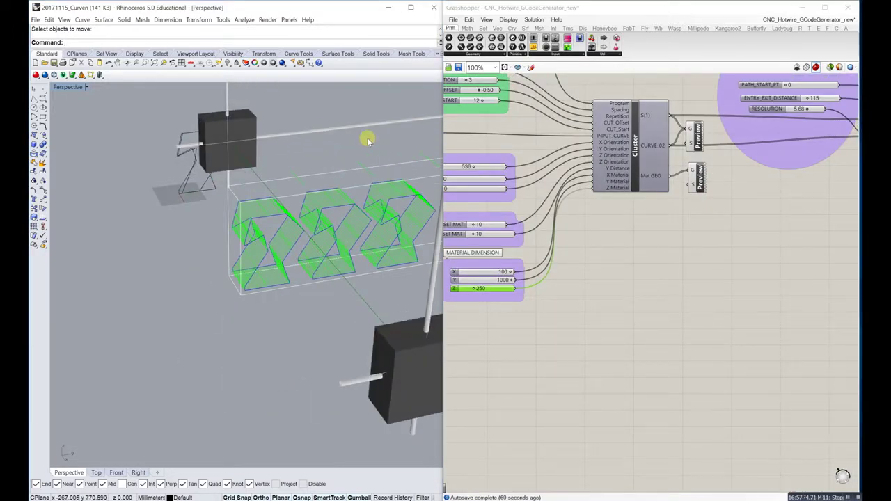
scroll(368, 135, "down", 5)
right_click_drag(369, 133, 184, 247, "shift")
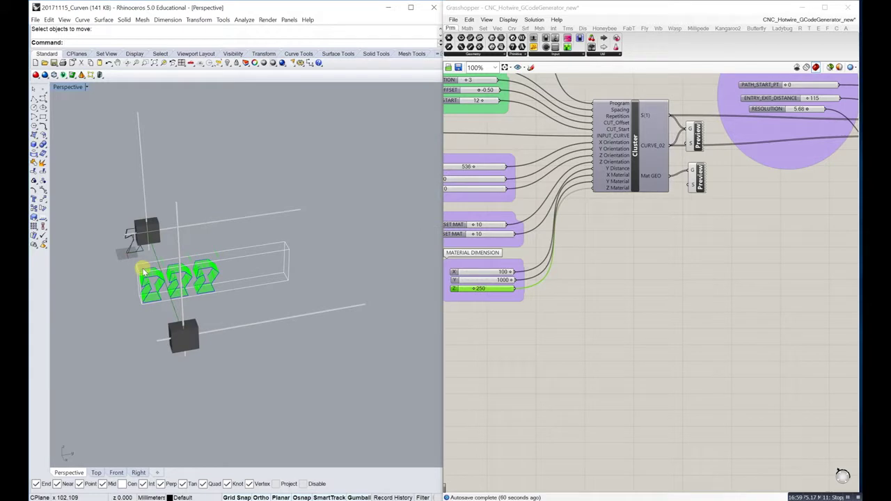
Try an ENTRY_EXIT_DISTANCE of 141 for the cut path, and settle on 126.
right_click_drag(591, 226, 655, 280)
right_click_drag(579, 144, 590, 208)
right_click_drag(802, 191, 653, 199)
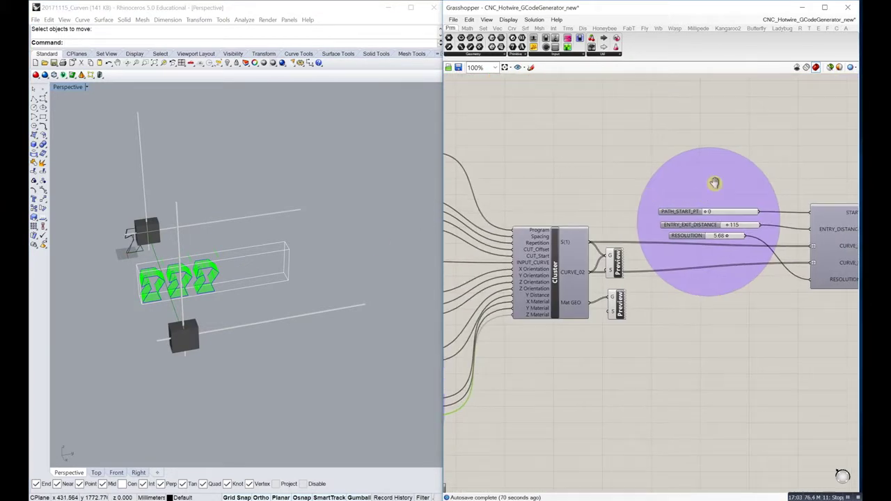
right_click_drag(712, 185, 622, 202)
scroll(638, 222, "up", 4)
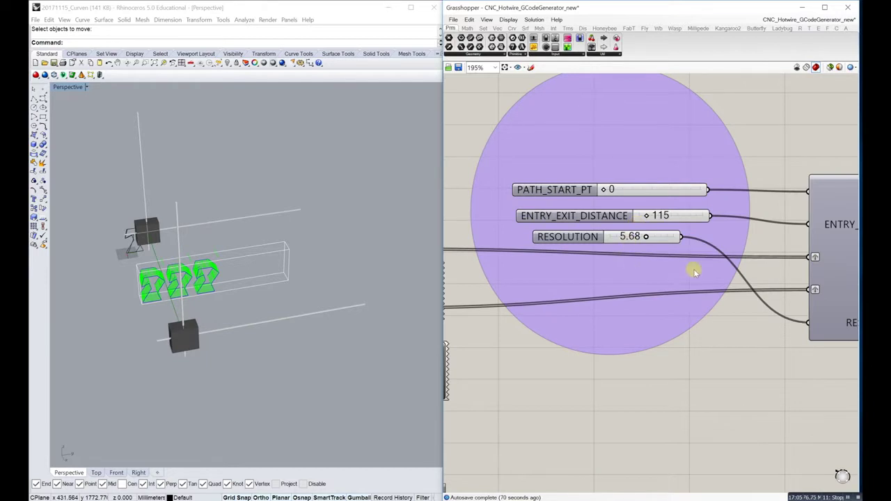
left_click_drag(648, 218, 650, 231)
scroll(235, 291, "up", 8)
right_click_drag(172, 245, 219, 160)
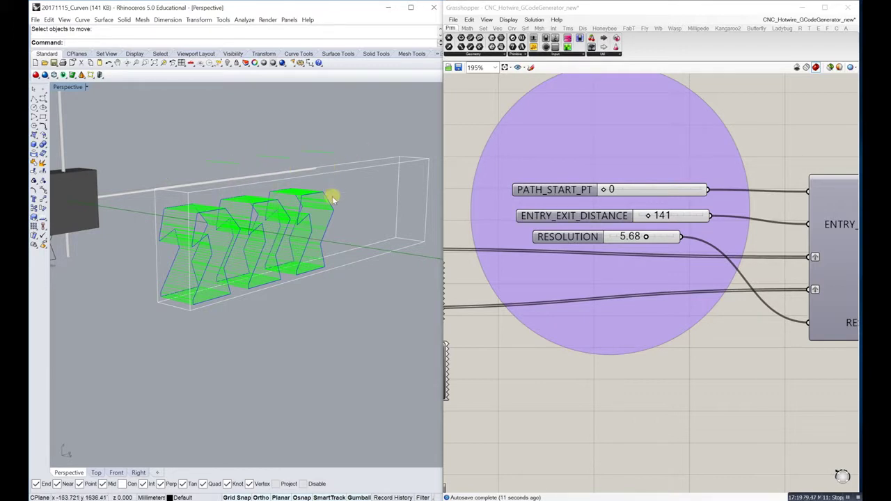
left_click(648, 217)
left_click_drag(647, 218, 648, 218)
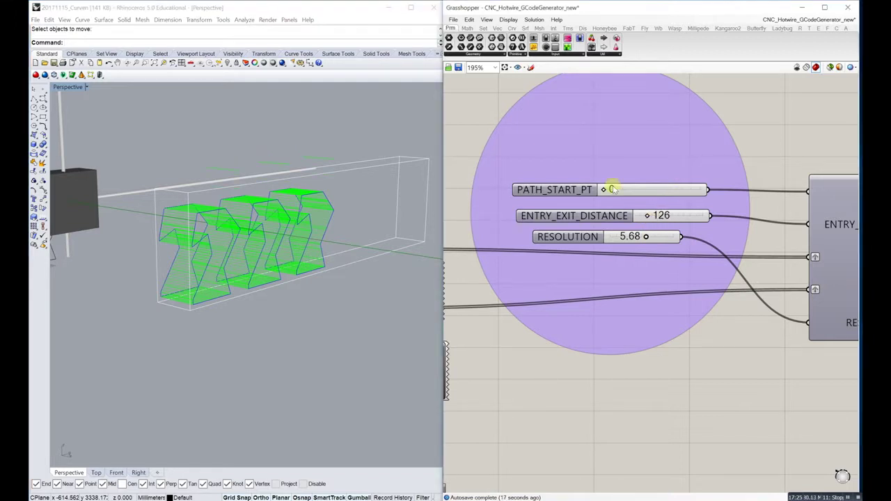
Set the RESOLUTION of the cut path to 3.89, keeping PATH_START_PT at 0.
right_click_drag(644, 222, 619, 230)
mouse_move(282, 177)
right_mouse_down()
mouse_move(292, 175)
mouse_move(282, 180)
right_mouse_up()
right_click(255, 193)
right_click_drag(140, 218, 418, 199)
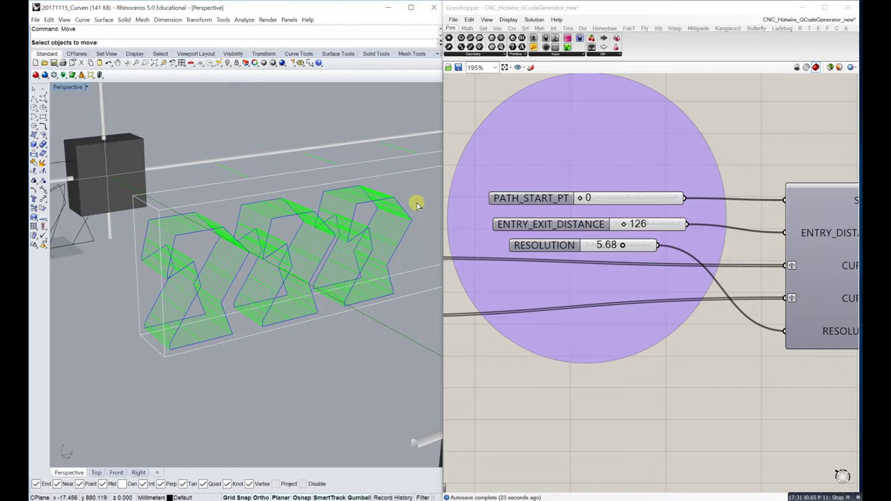
left_click(624, 247)
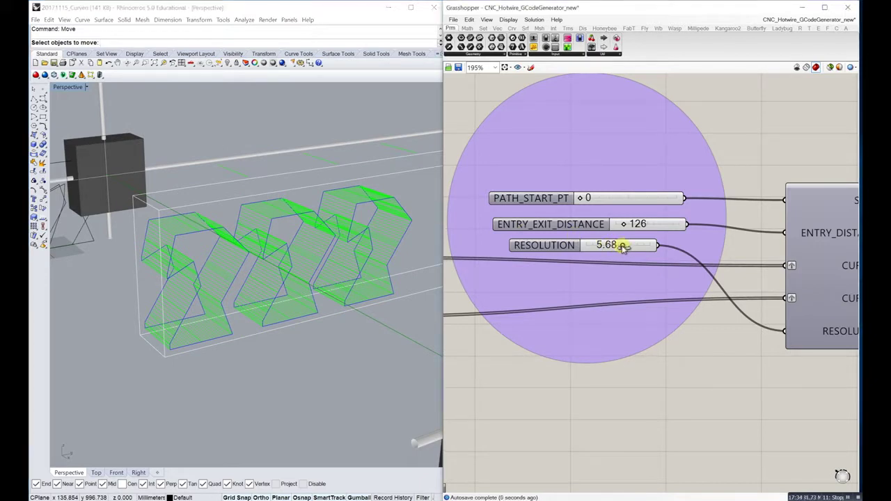
left_click_drag(622, 247, 616, 248)
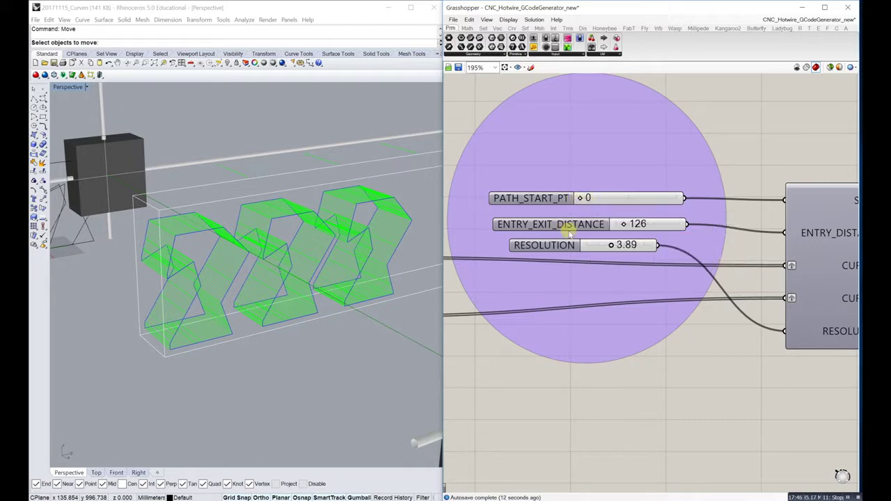
mouse_move(581, 199)
left_mouse_down()
mouse_move(596, 202)
mouse_move(569, 206)
mouse_move(598, 235)
mouse_move(621, 242)
mouse_move(628, 224)
mouse_move(550, 200)
mouse_move(570, 202)
left_mouse_up()
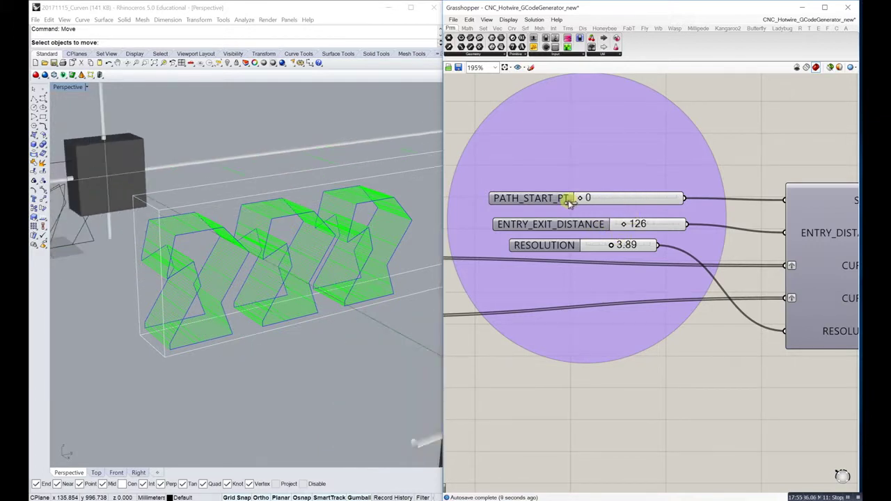
Examine the SAFETY_LIMIT and WIRE_MAX_EXTENSION parameters in the red machine settings group.
scroll(569, 203, "down", 6)
right_click_drag(600, 203, 564, 219)
right_click_drag(688, 192, 616, 273)
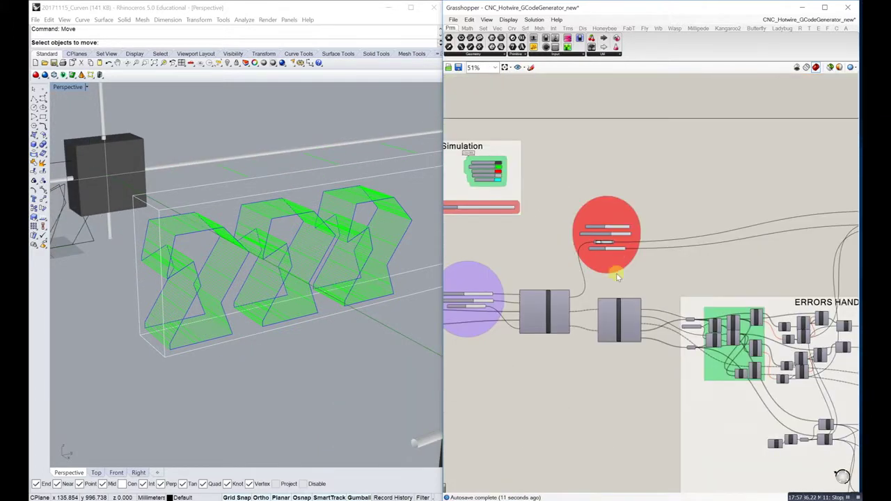
scroll(613, 245, "up", 4)
scroll(599, 243, "up", 2)
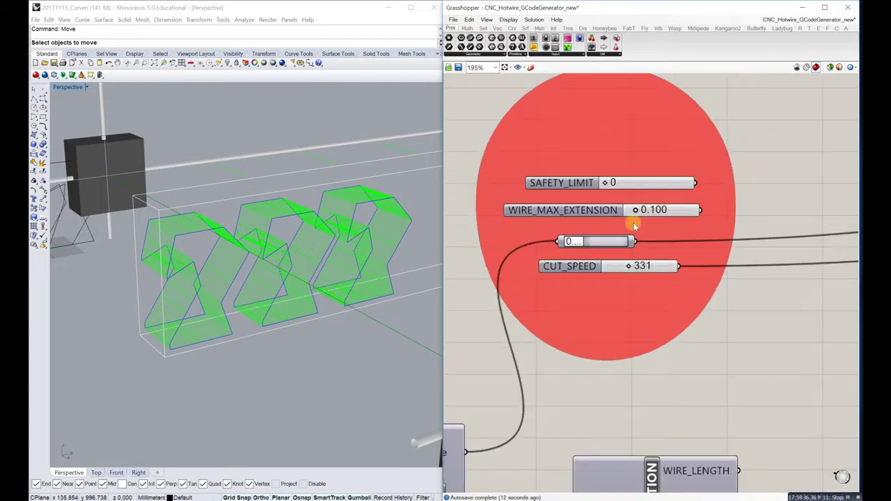
left_click(567, 182)
left_click_drag(566, 183, 572, 187)
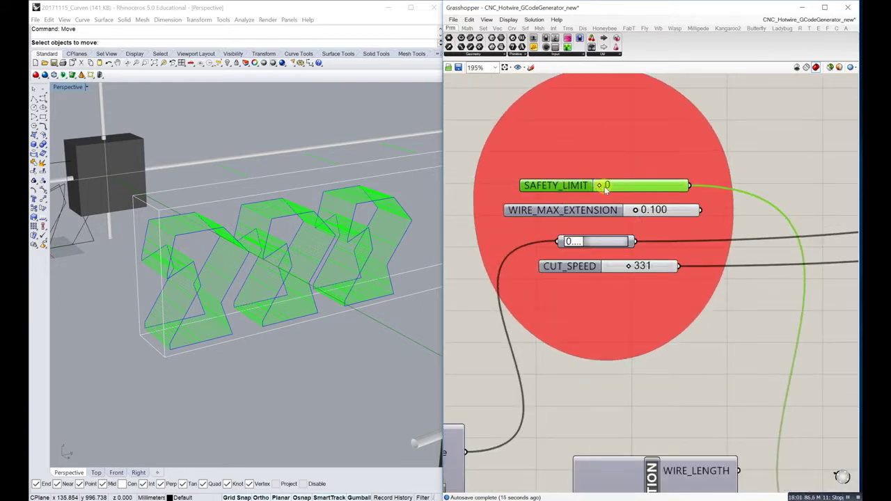
mouse_move(601, 188)
left_mouse_down()
mouse_move(630, 190)
mouse_move(597, 196)
left_mouse_up()
left_click(645, 213)
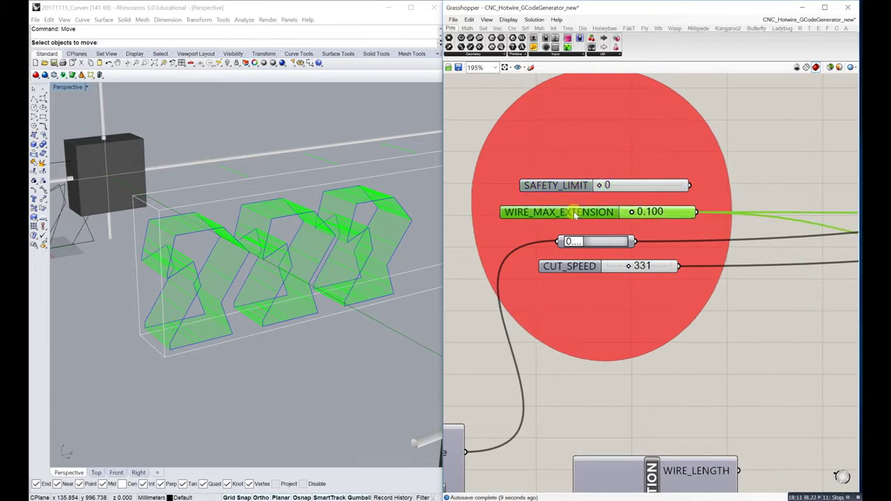
right_click_drag(662, 218, 653, 215)
left_click(572, 186)
left_click(747, 171)
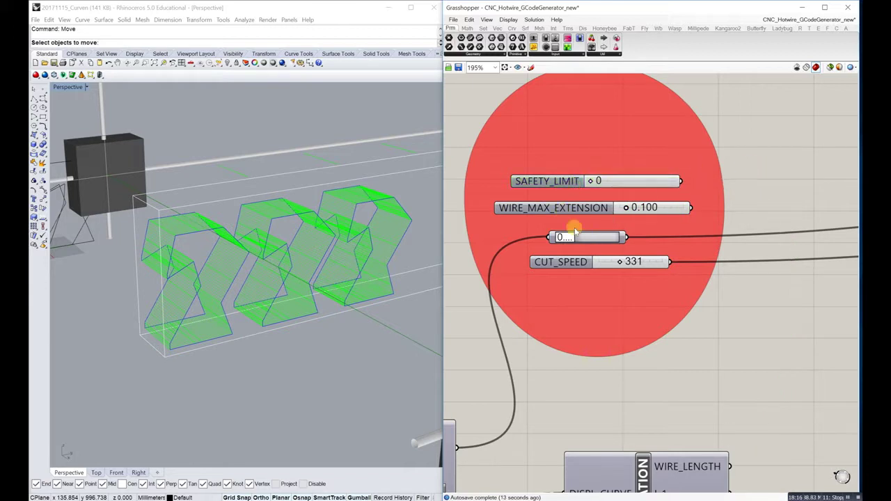
Set the CUT_SPEED to 377.
left_click(581, 262)
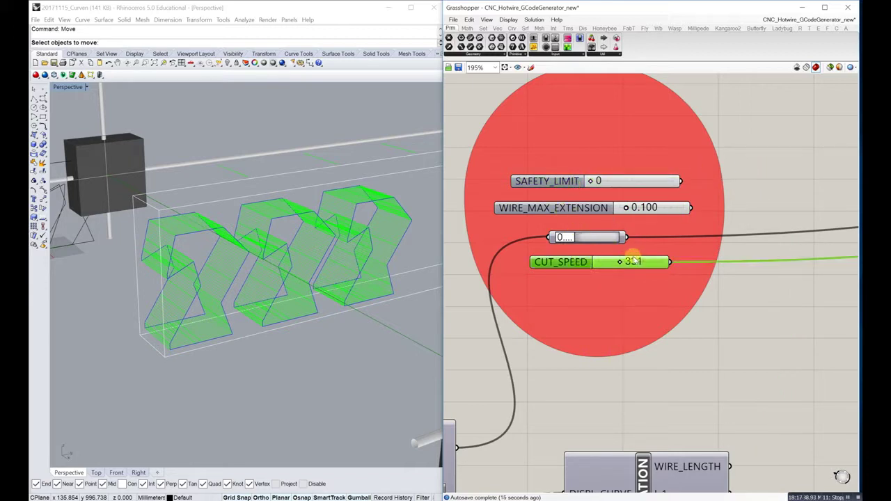
left_click_drag(630, 261, 623, 264)
right_click_drag(631, 279, 616, 299)
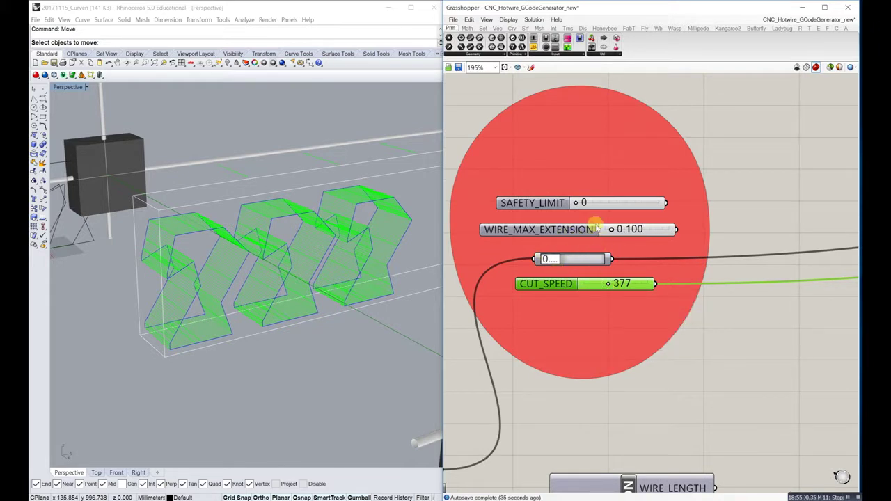
Review the WIRE_MAX_EXTENSION parameter alongside CUT_SPEED in the machine settings group.
left_click(567, 229)
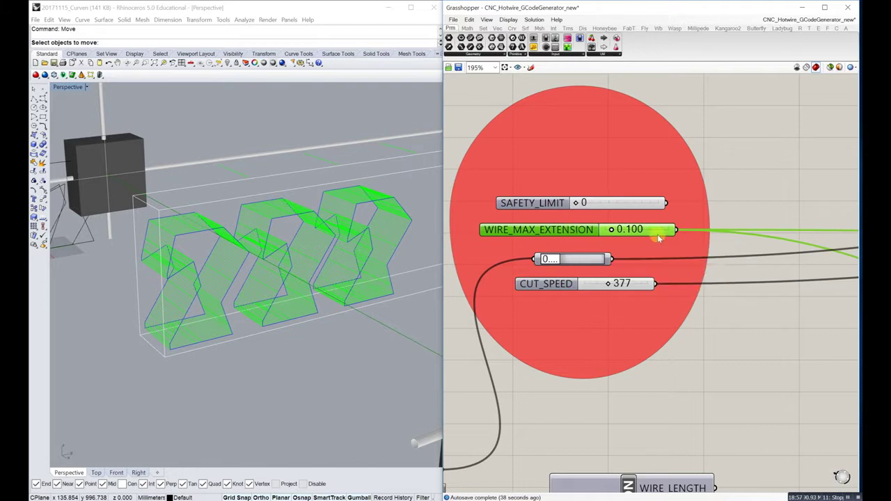
left_click(561, 284)
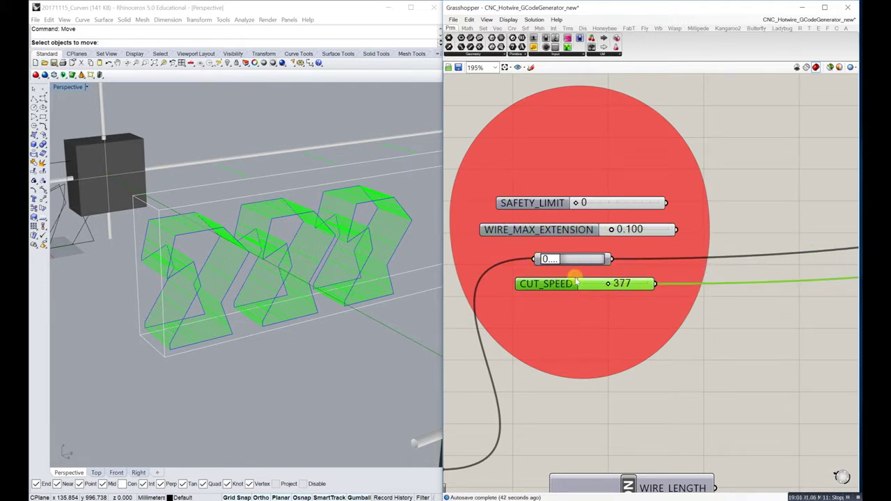
left_click(580, 235)
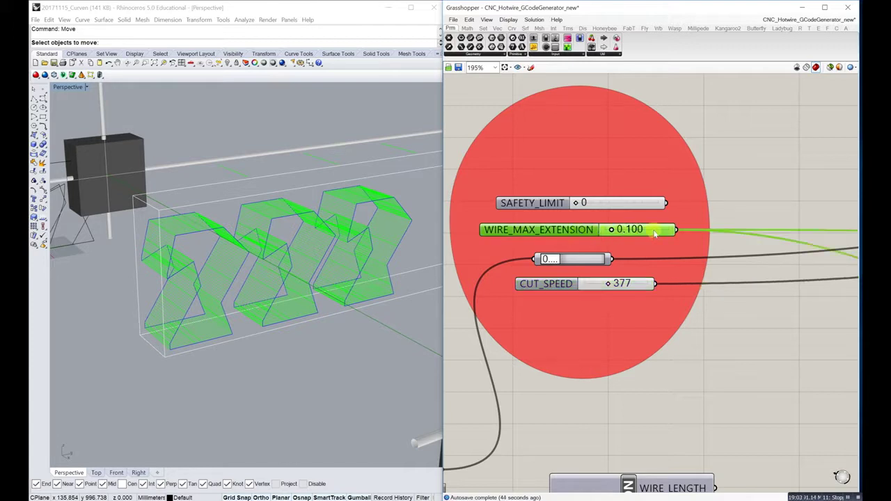
scroll(557, 233, "down", 5)
scroll(556, 234, "up", 5)
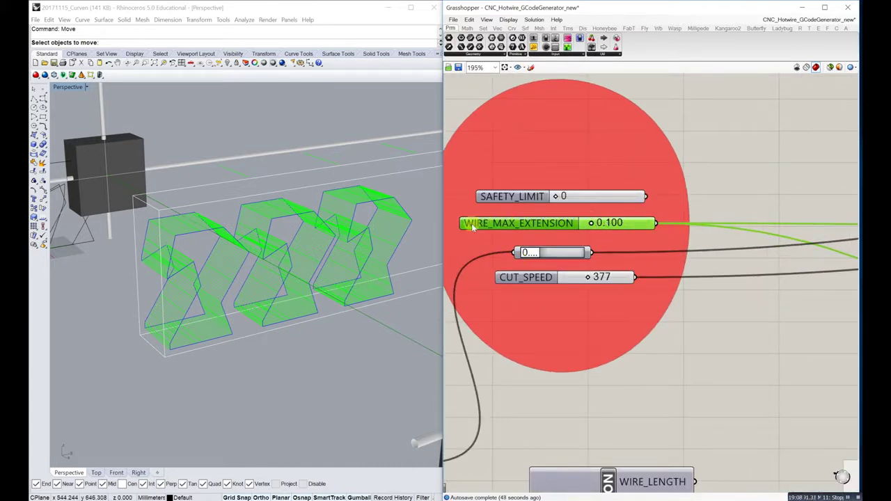
Follow the wires from the machine settings past the toolpath generation to the ERRORS HANDLING & VISUALIZAZION group.
scroll(556, 230, "down", 3)
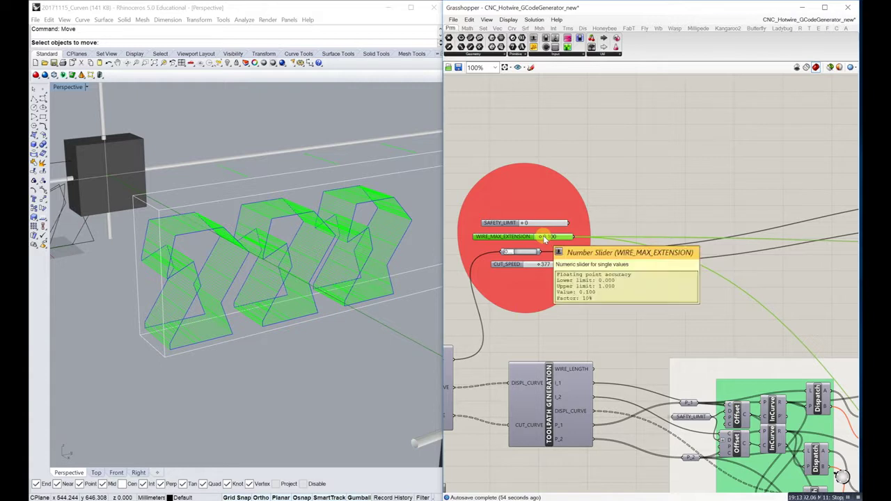
right_click_drag(520, 236, 561, 258)
scroll(602, 245, "down", 8)
right_click_drag(679, 250, 620, 209)
right_click_drag(726, 231, 630, 210)
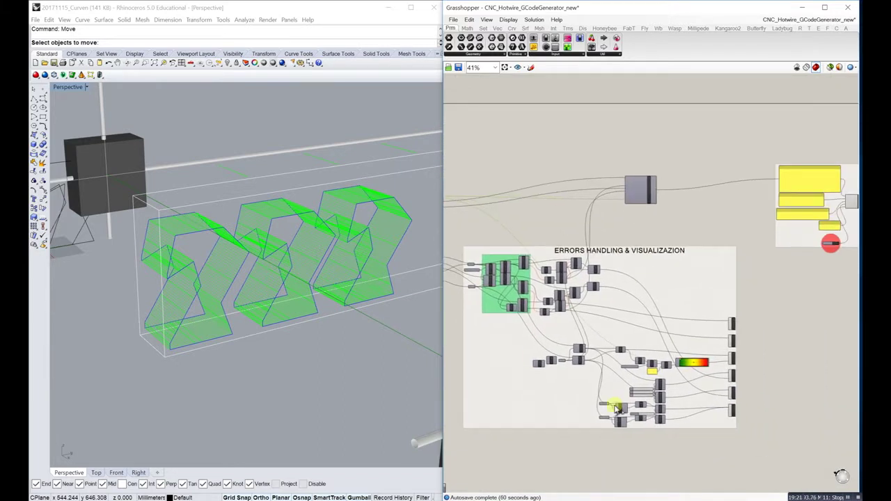
right_click_drag(680, 265, 638, 282)
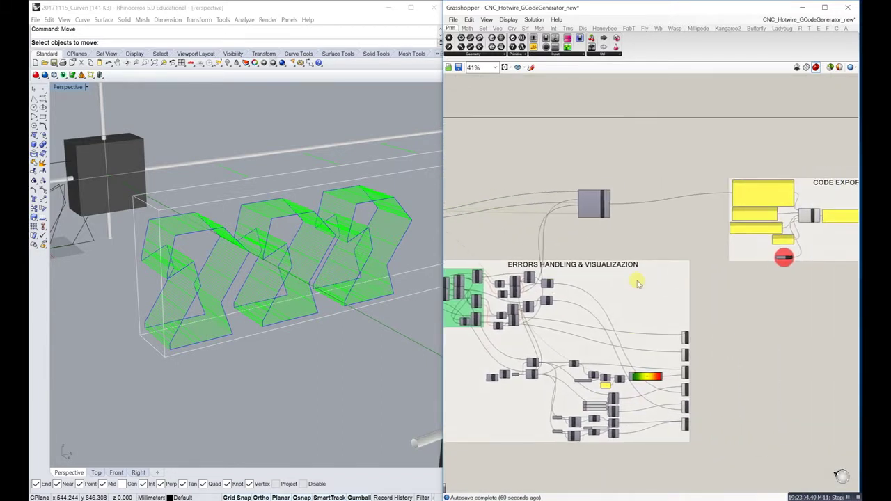
Examine the generated G-code in the CODE panel of the CODE EXPORT group, from its last lines to its first.
right_click_drag(637, 235, 612, 256)
scroll(578, 256, "up", 3)
right_click_drag(715, 255, 568, 261)
right_click_drag(793, 257, 638, 252)
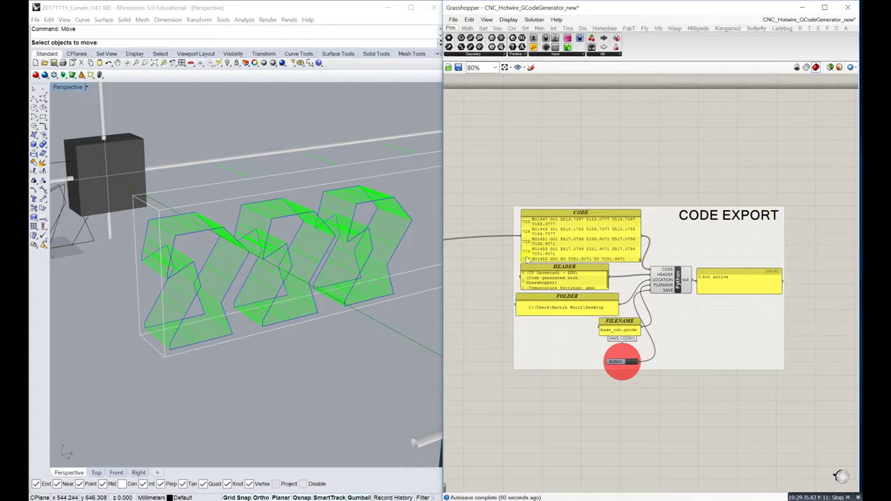
scroll(557, 231, "up", 5)
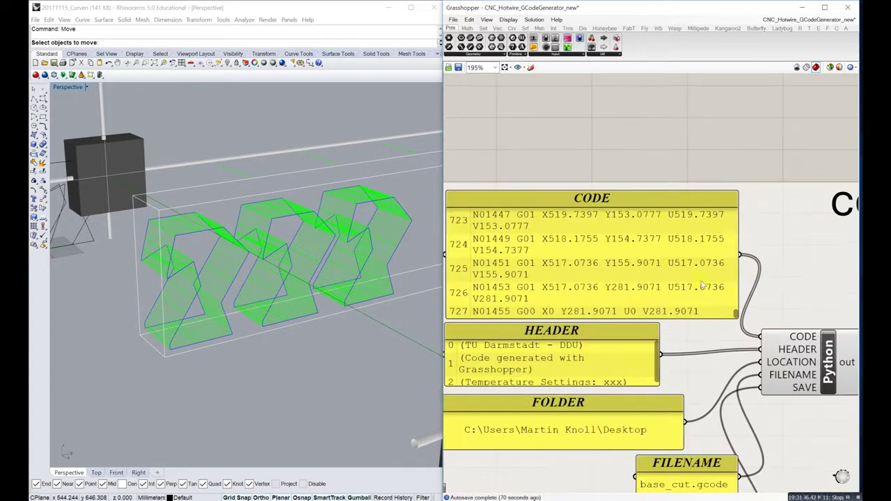
left_click_drag(771, 298, 771, 195)
scroll(506, 239, "down", 4)
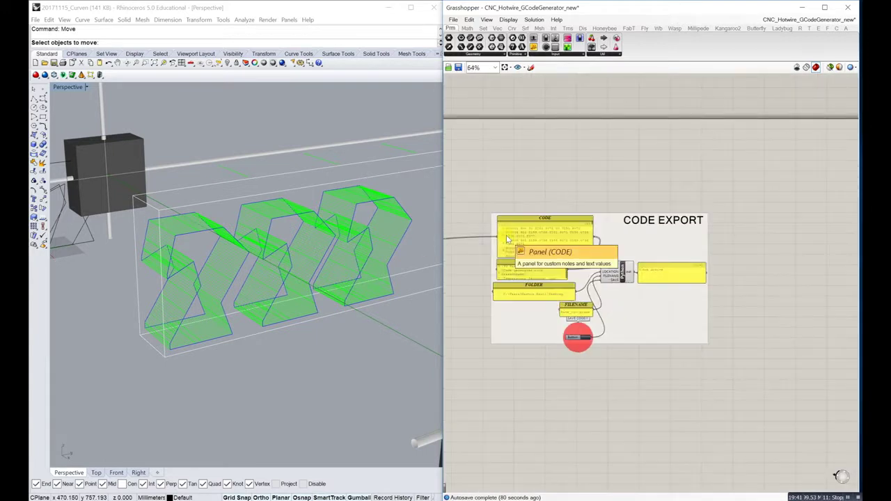
scroll(577, 218, "up", 3)
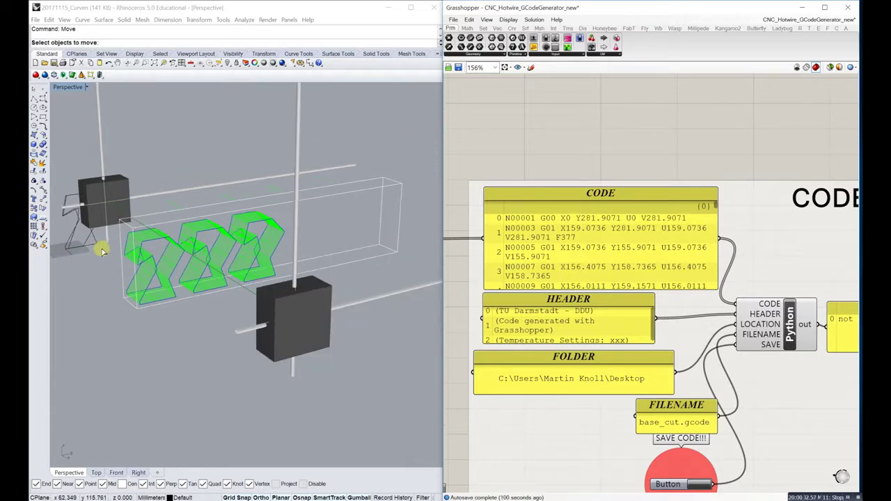
left_click(75, 194)
left_click(100, 217)
left_click(86, 187)
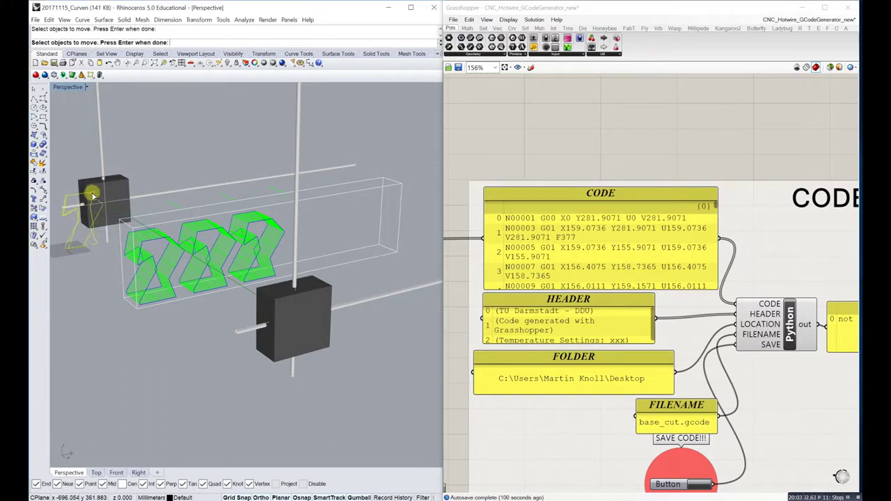
key("Escape")
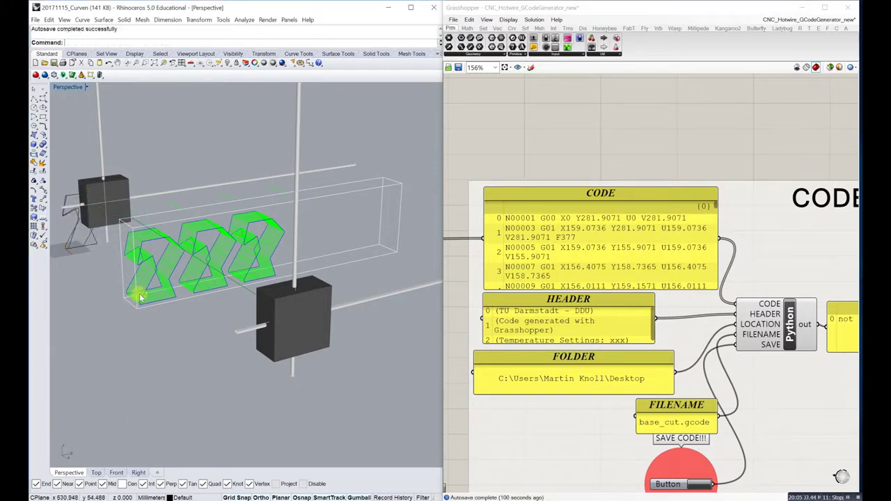
left_click(88, 242)
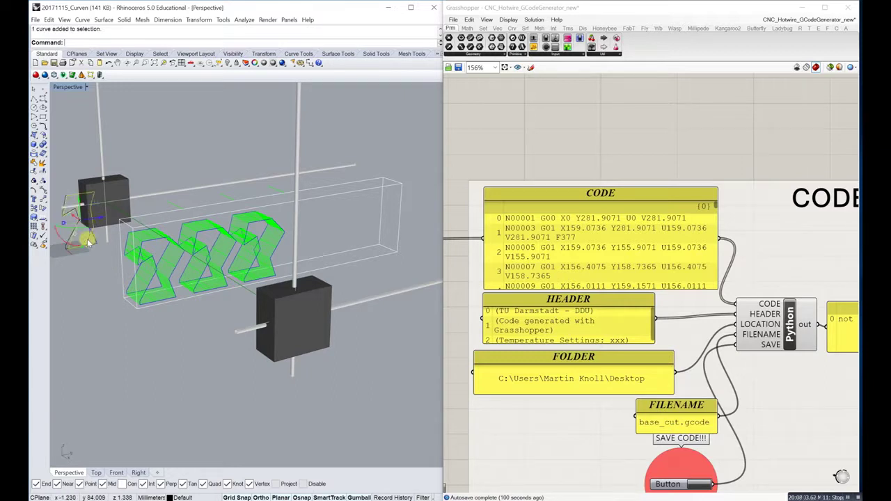
left_click_drag(82, 220, 79, 235)
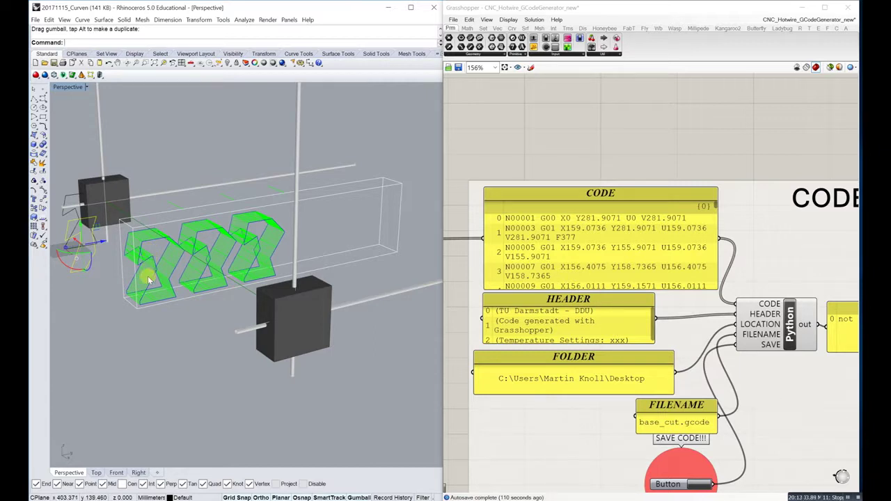
key("ctrl+z")
Lower the input section curve to test the out-of-range check in the CODE panel, and undo the move.
left_click(95, 243)
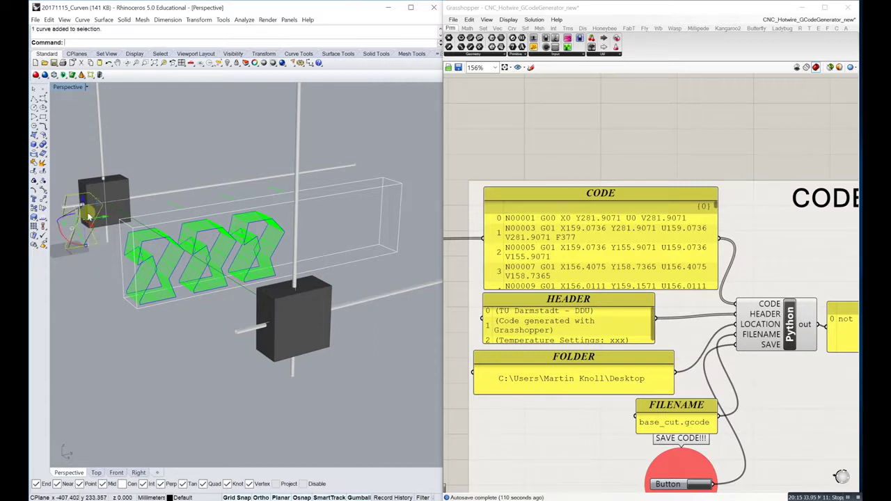
left_click_drag(83, 207, 82, 224)
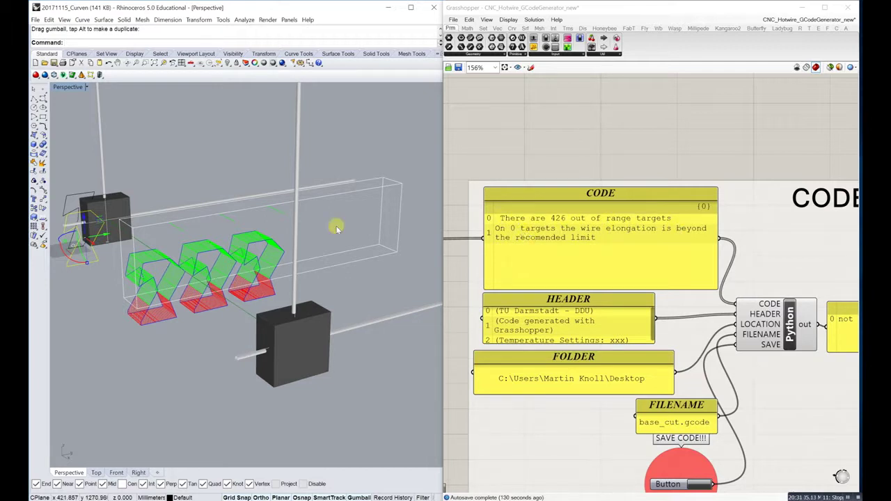
left_click(394, 159)
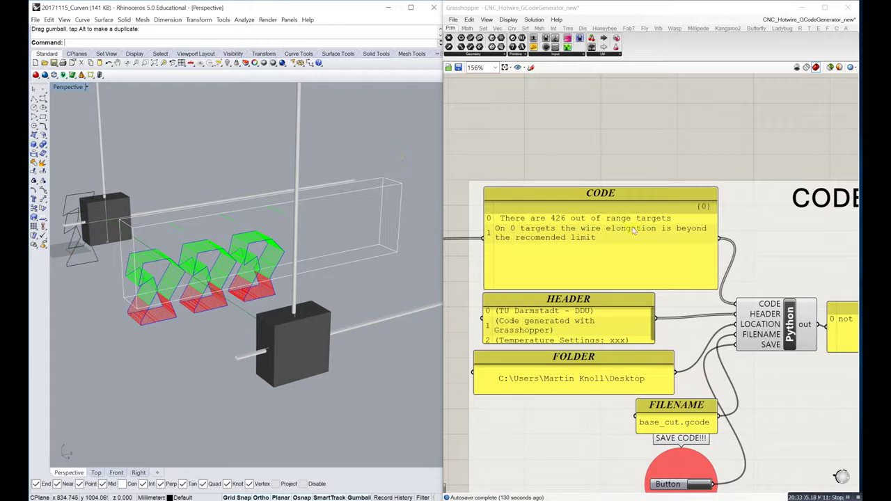
left_click(362, 138)
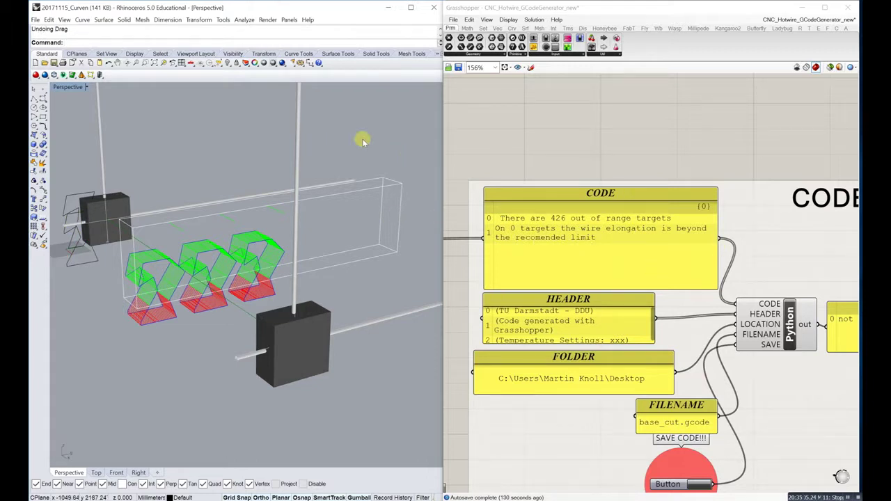
key("ctrl+z")
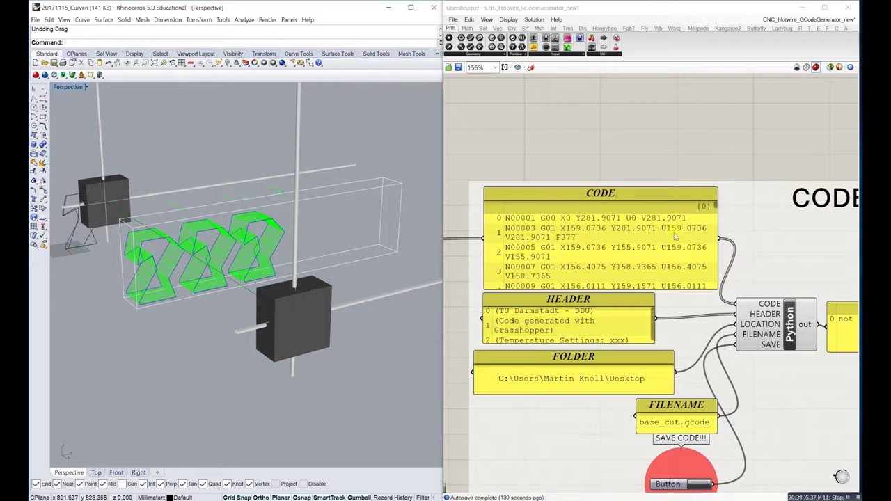
Review the first G-code lines and the HEADER, FOLDER and FILENAME panels of the CODE EXPORT group.
mouse_move(714, 206)
left_mouse_down()
mouse_move(715, 213)
mouse_move(714, 203)
left_mouse_up()
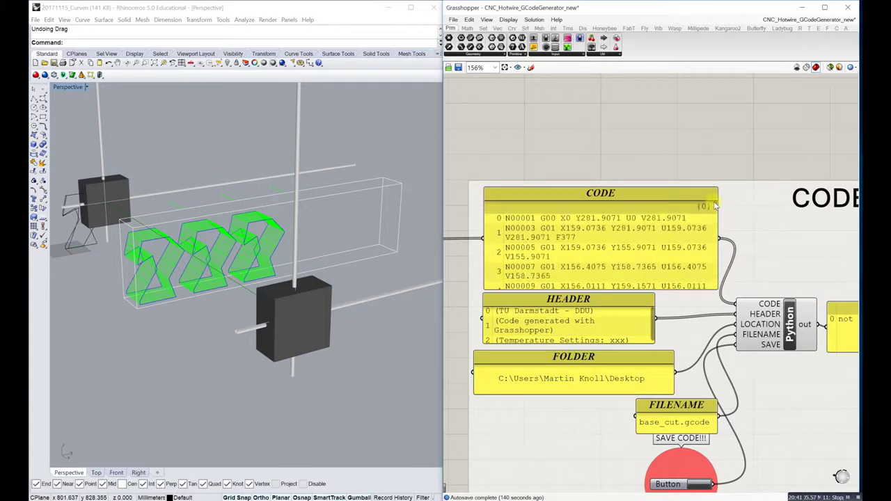
mouse_move(715, 205)
left_mouse_down()
mouse_move(717, 218)
mouse_move(714, 195)
left_mouse_up()
scroll(683, 173, "down", 5)
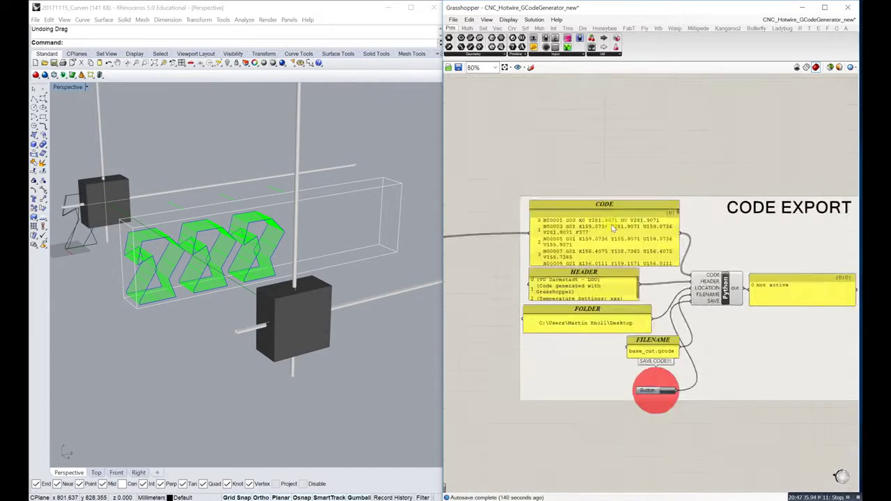
scroll(777, 216, "up", 5)
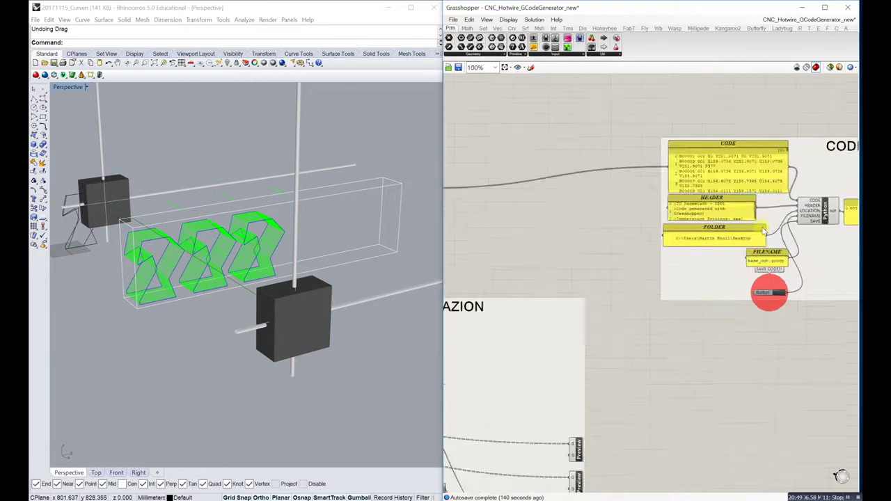
right_click_drag(658, 258, 594, 268)
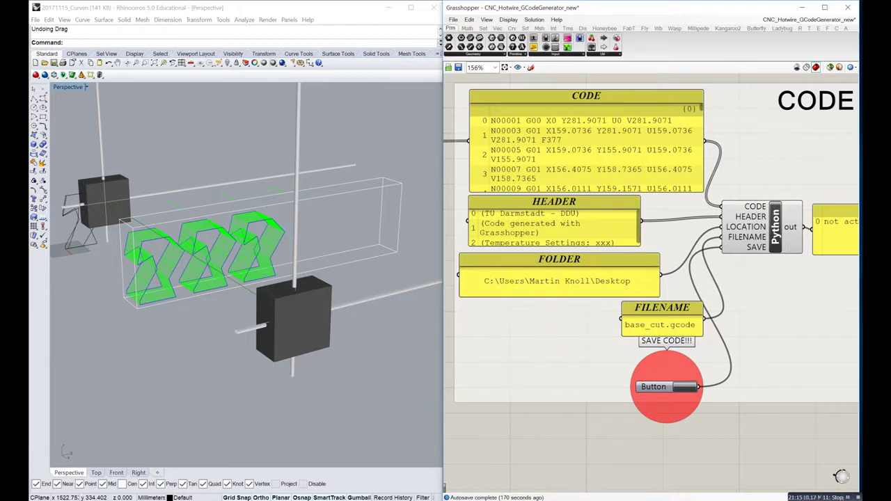
In the Luminale 2018 folder in File Explorer, copy the location path from the properties of 20171115_Curven.
left_click_drag(367, 378, 410, 227)
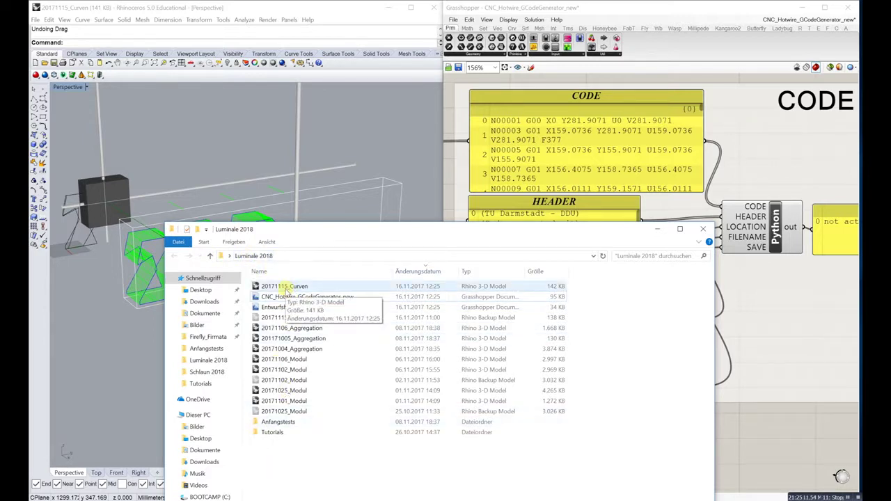
left_click_drag(414, 230, 404, 248)
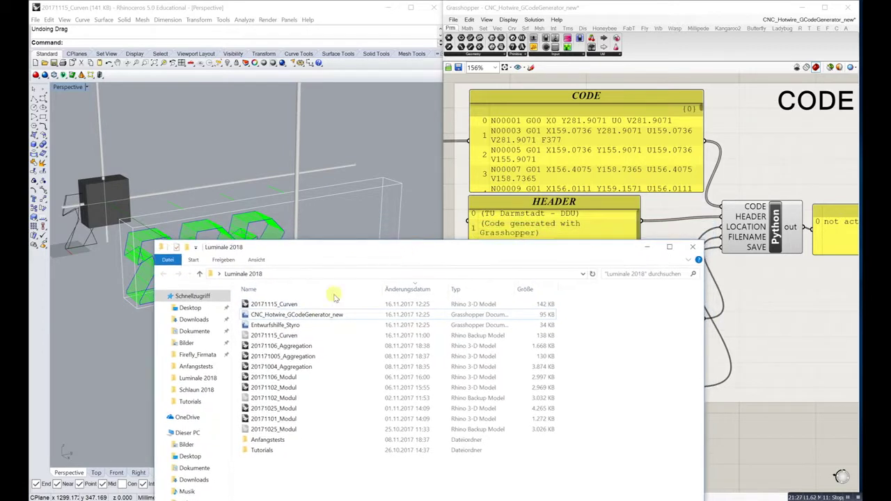
right_click(274, 307)
left_click(313, 447)
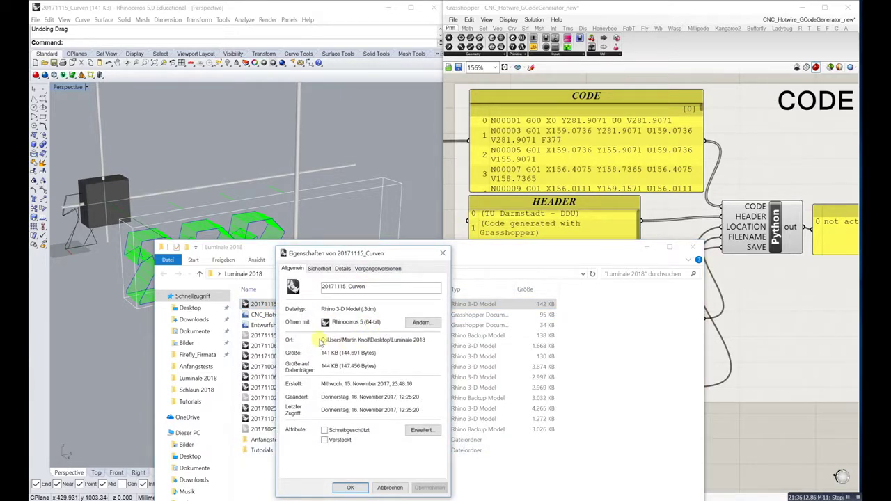
left_click_drag(425, 340, 309, 338)
key("ctrl+c")
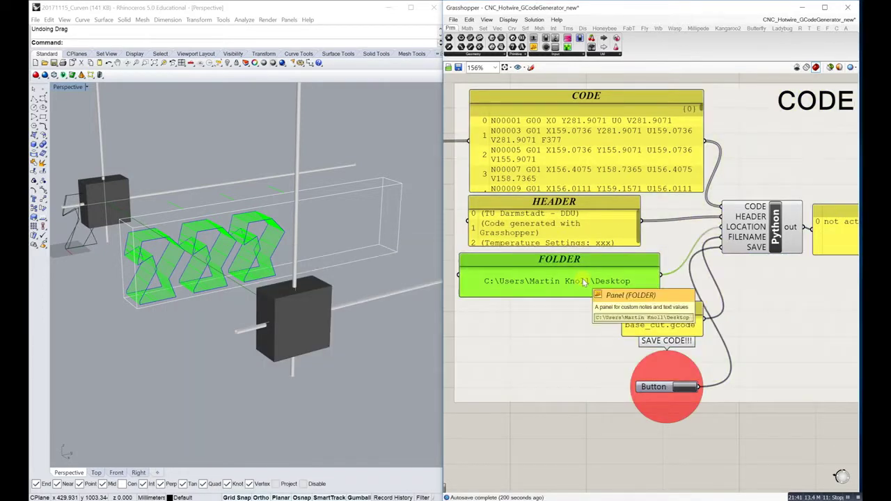
Replace the FOLDER panel's path in Grasshopper with the copied path to the Luminale 2018 desktop folder.
double_click(584, 282)
key("ctrl+v")
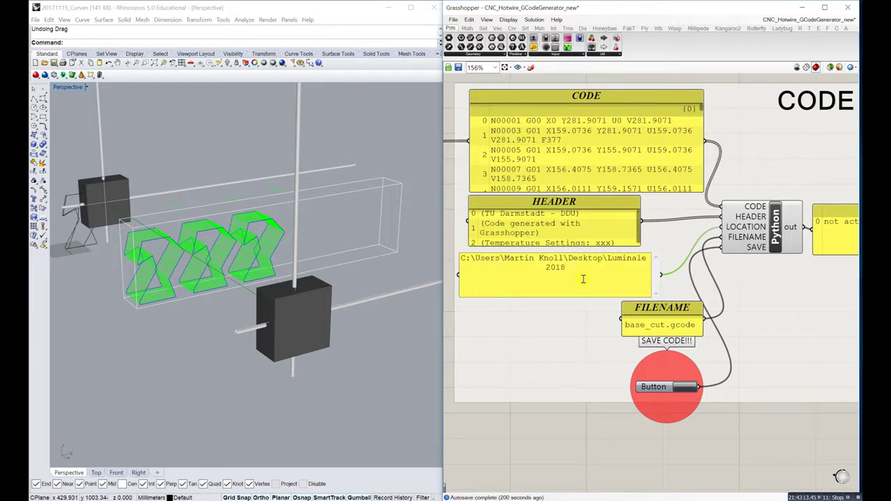
left_click(708, 279)
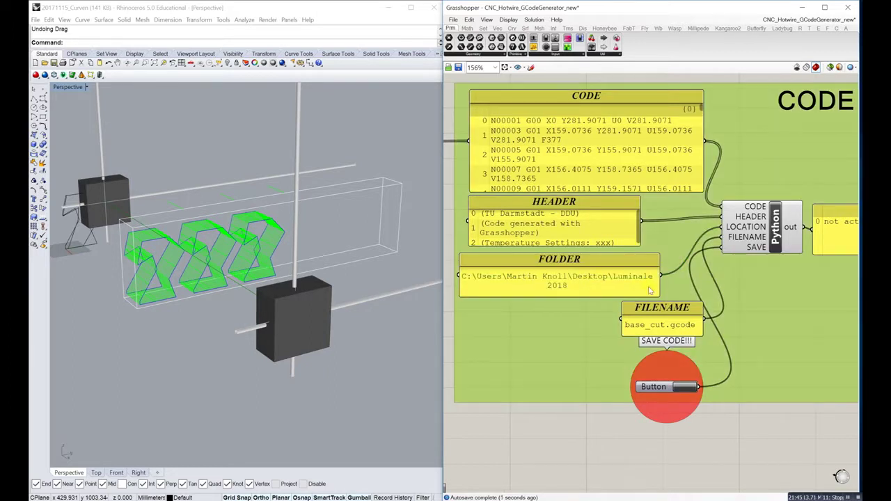
Shift the FILENAME panel away from its neighbours and export the code with base_cut.gcode as file name.
scroll(658, 288, "down", 2)
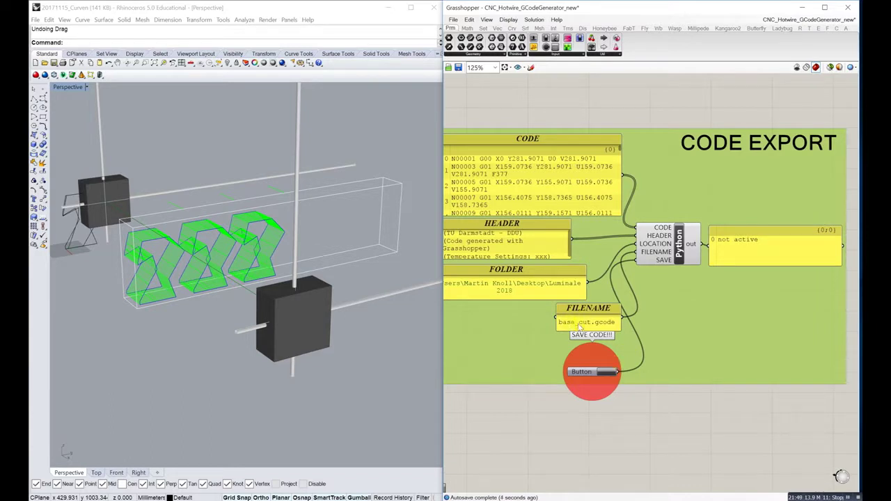
left_click_drag(595, 309, 566, 311)
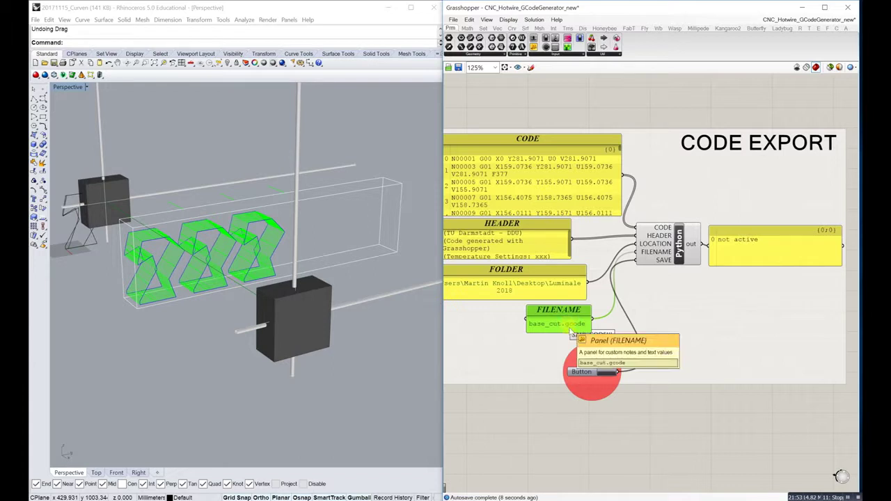
left_click(610, 374)
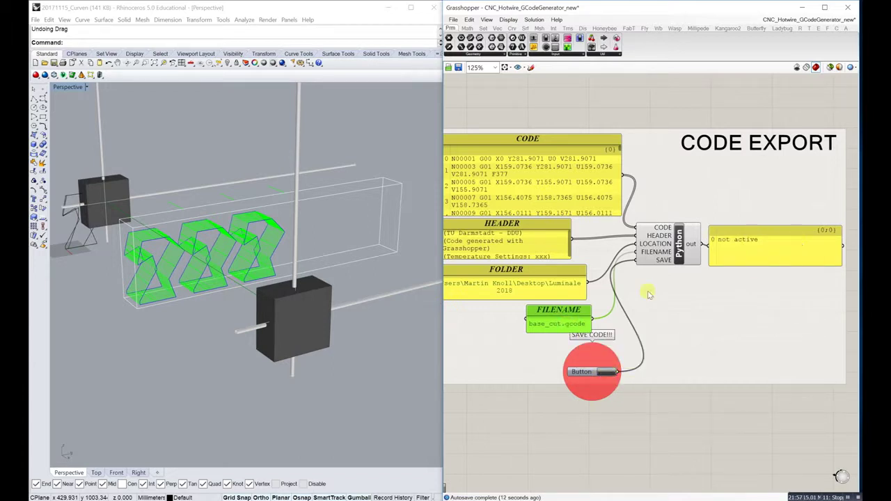
Check the Luminale 2018 folder in File Explorer for the exported file and select 20171122_base_cut.gcode.
left_click(408, 498)
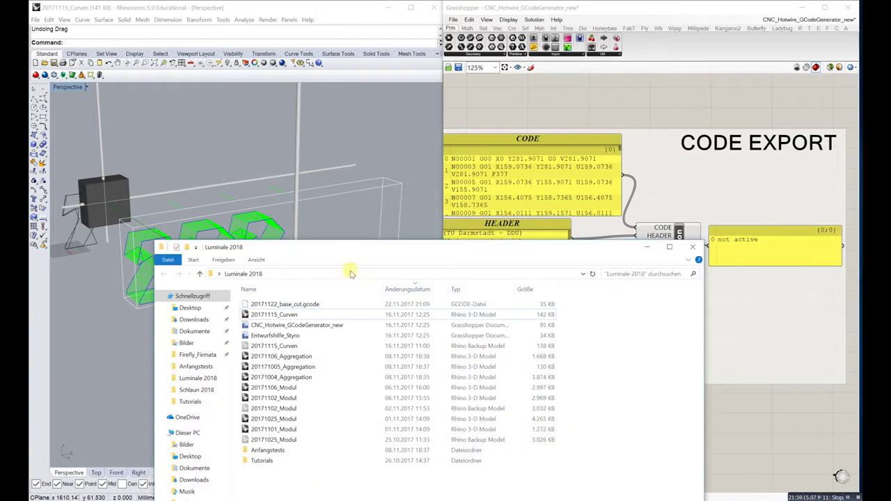
left_click_drag(302, 248, 333, 191)
left_click(331, 248)
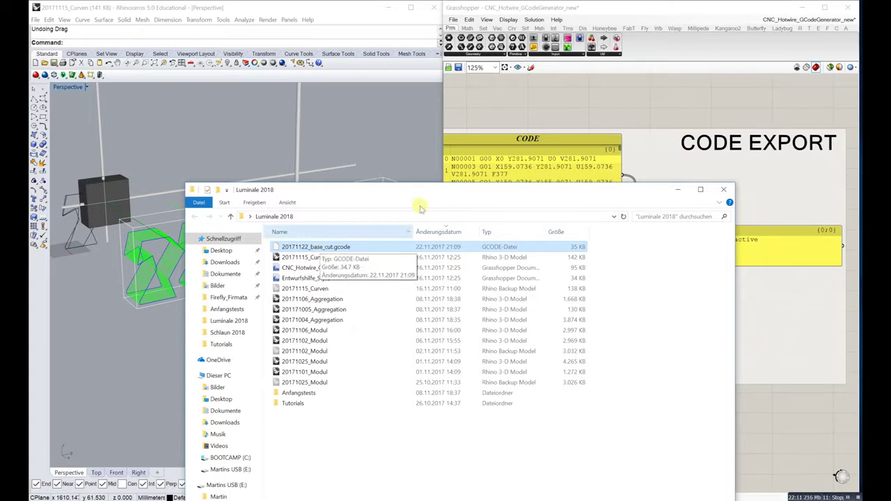
key("ctrl+g")
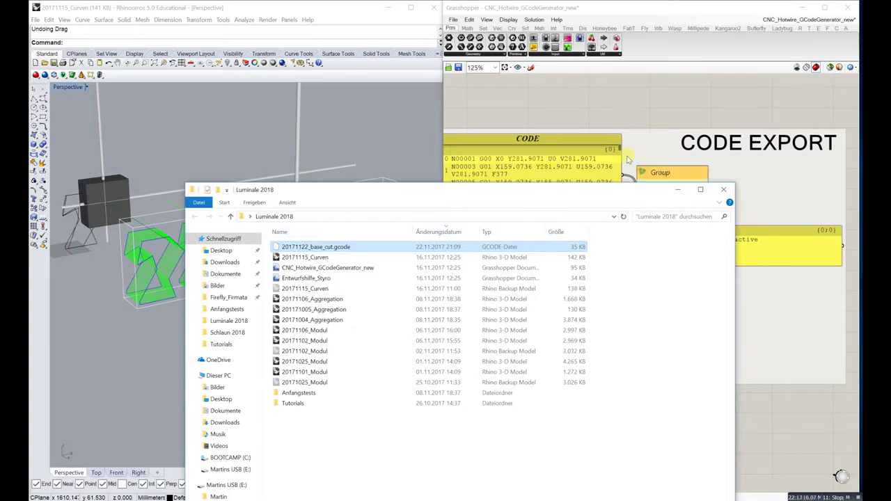
Return to Grasshopper, try the 3D CUT option as CUT TYPE and restore 2.5D Cut Multiple.
left_click(596, 118)
scroll(552, 193, "down", 5)
right_click_drag(501, 196, 649, 190)
scroll(586, 187, "down", 5)
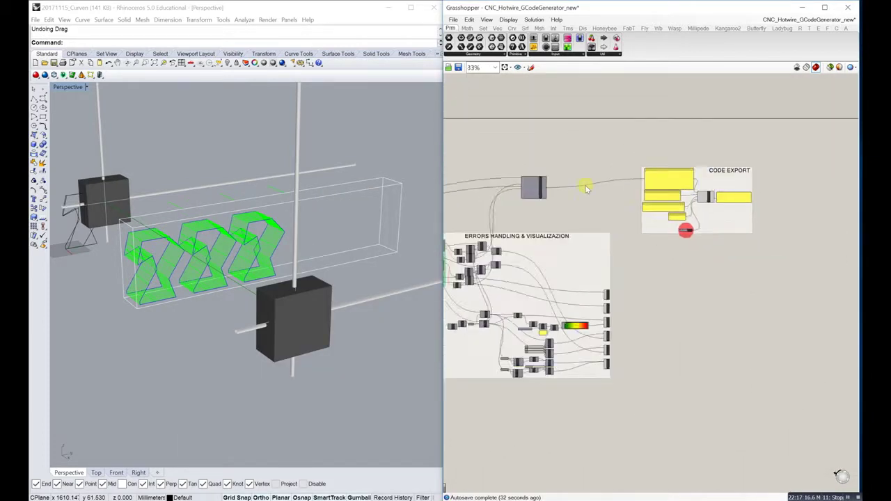
right_click_drag(569, 199, 622, 193)
mouse_move(538, 195)
right_mouse_down()
mouse_move(611, 197)
mouse_move(576, 205)
right_mouse_up()
scroll(578, 205, "up", 10)
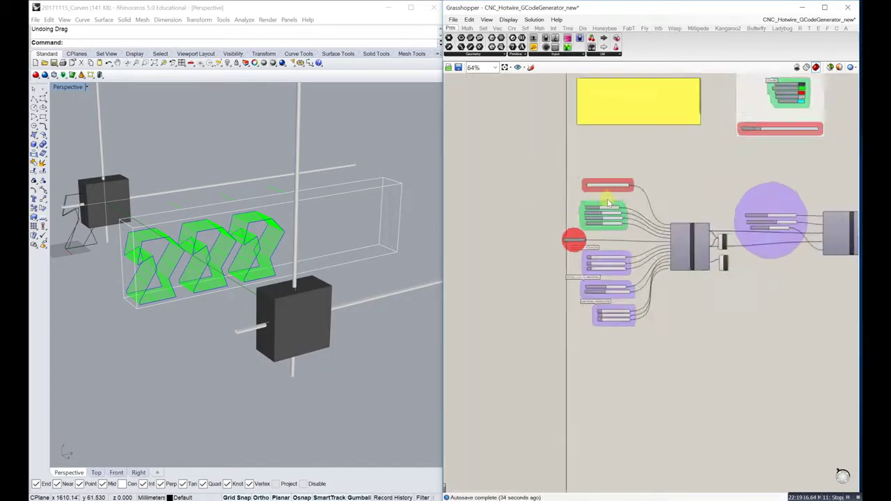
left_click(645, 171)
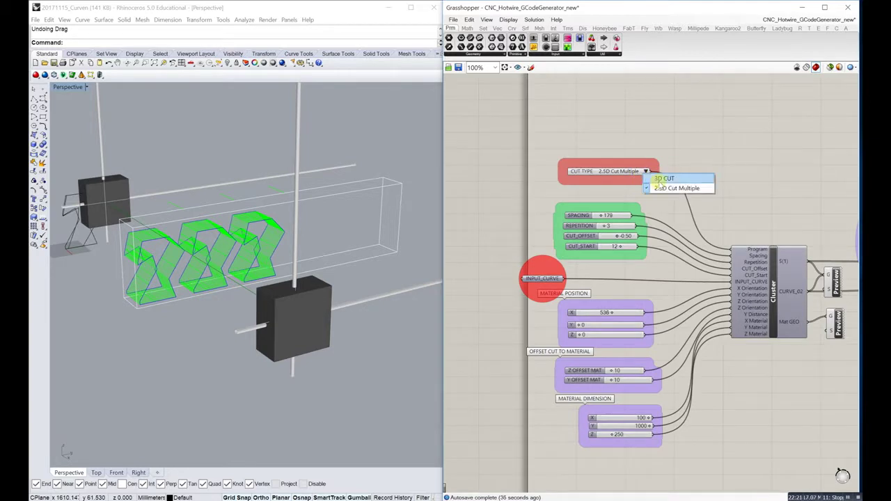
left_click(657, 178)
right_click_drag(547, 213, 620, 201)
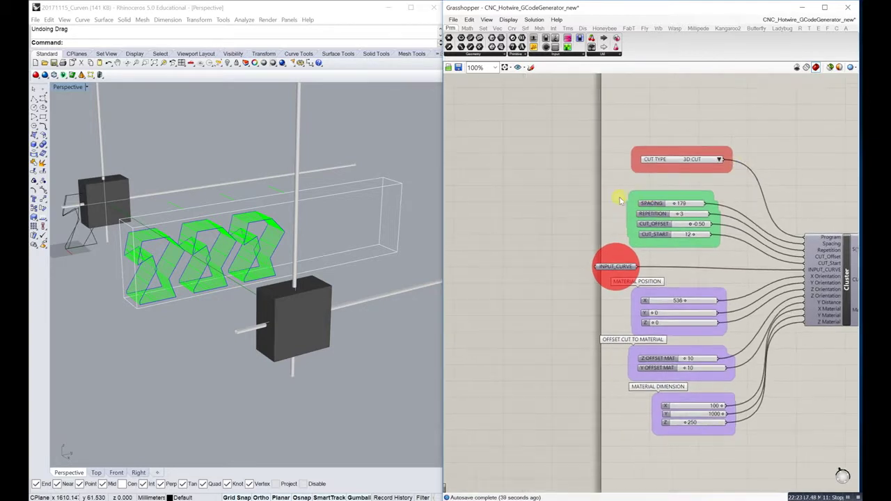
scroll(605, 209, "down", 3)
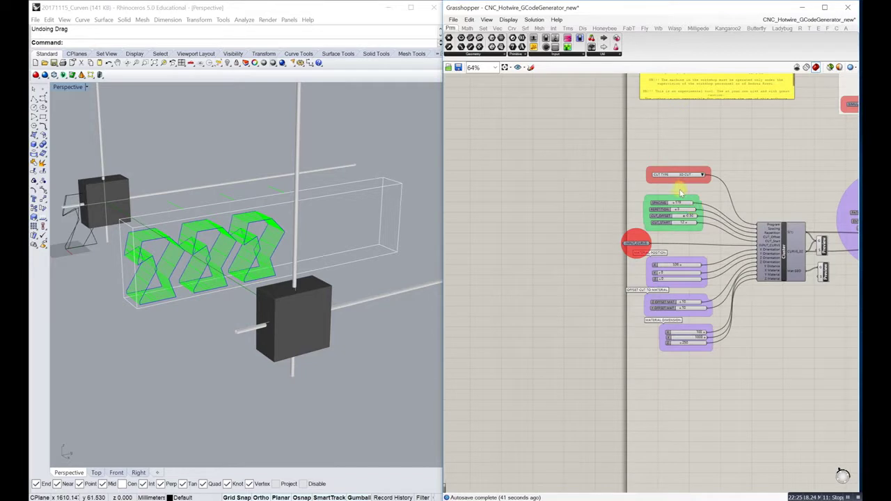
left_click(703, 174)
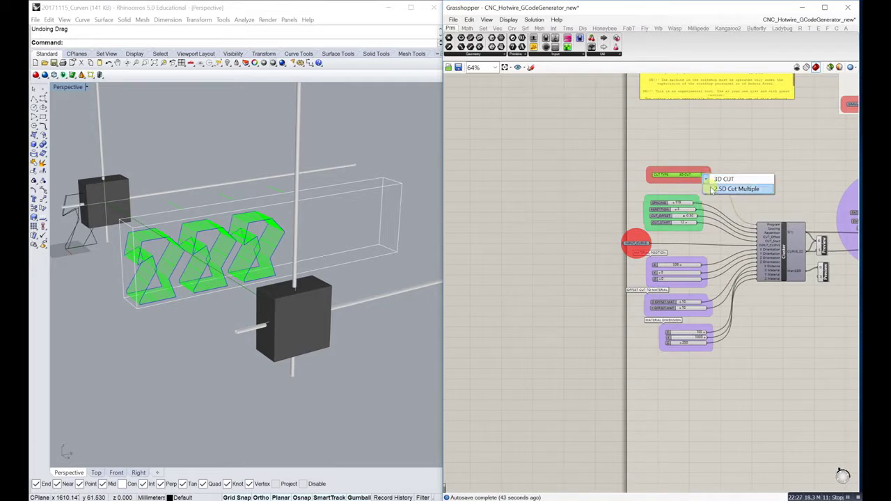
left_click(711, 188)
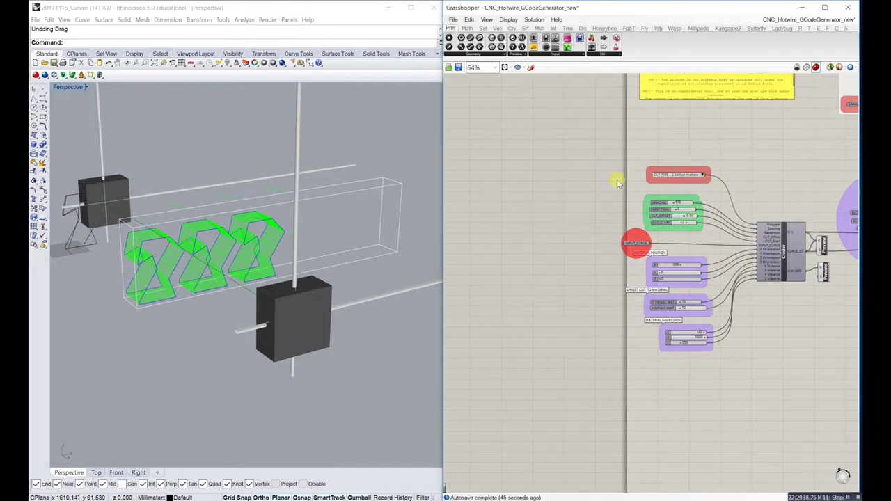
Clear the values of the INPUT_CURVE parameter and reference both section curves in Rhino with Set Multiple Curves.
scroll(324, 212, "down", 3)
scroll(594, 213, "up", 4)
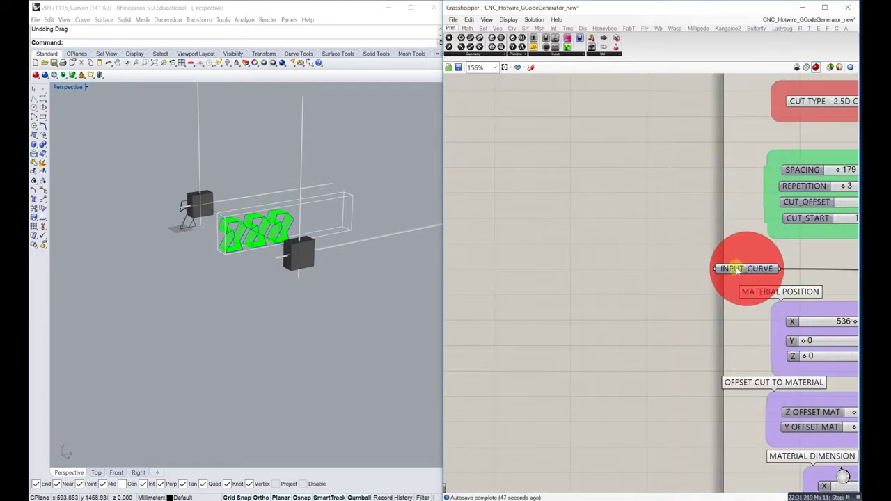
right_click(734, 267)
left_click(759, 419)
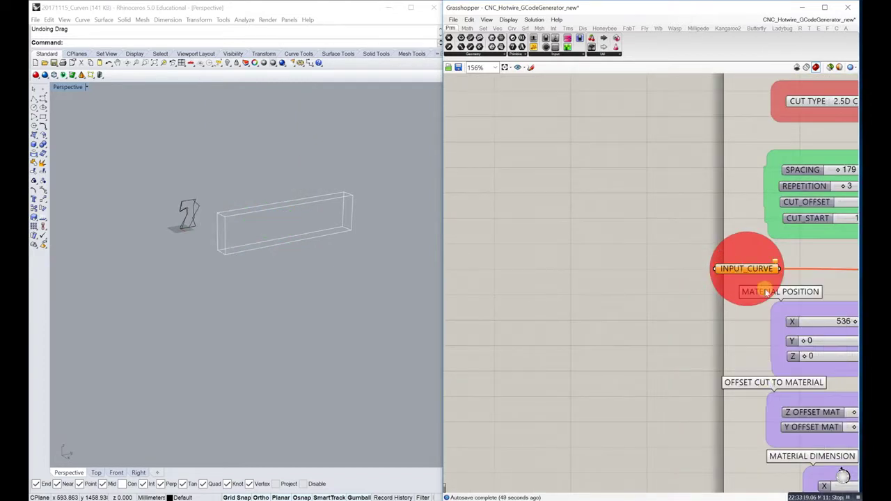
right_click(754, 269)
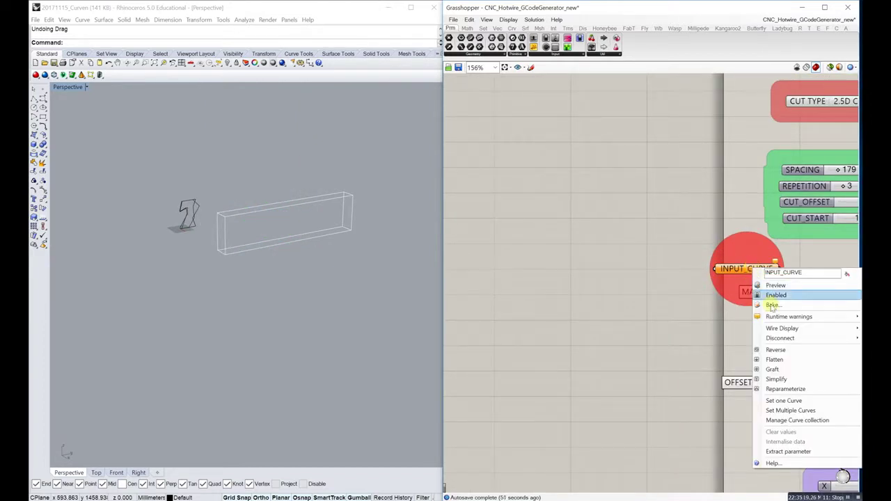
left_click(790, 411)
left_click(191, 207)
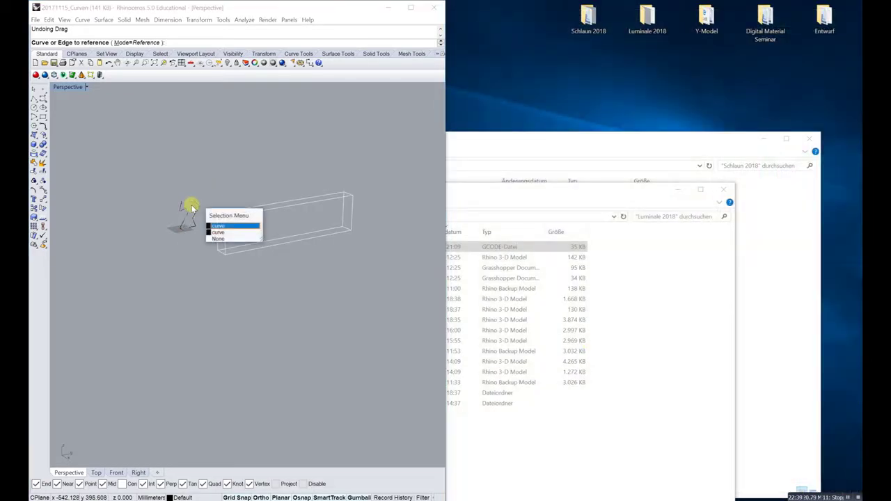
left_click(220, 226)
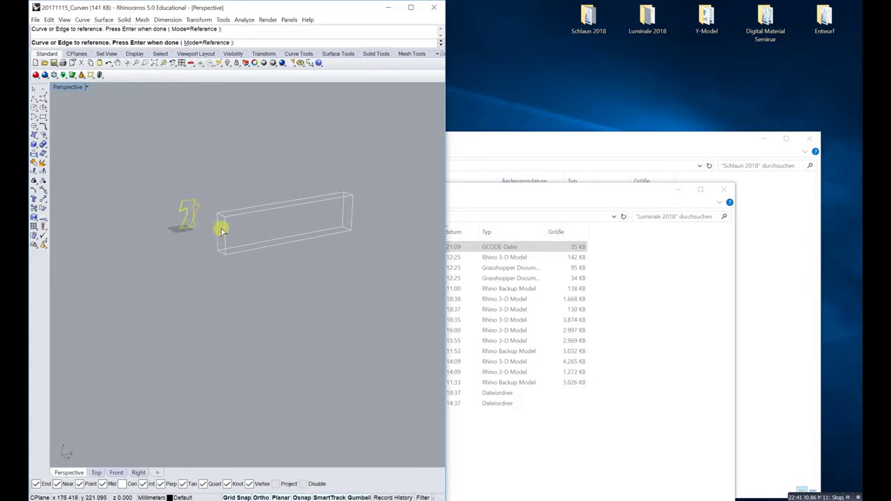
key("Return")
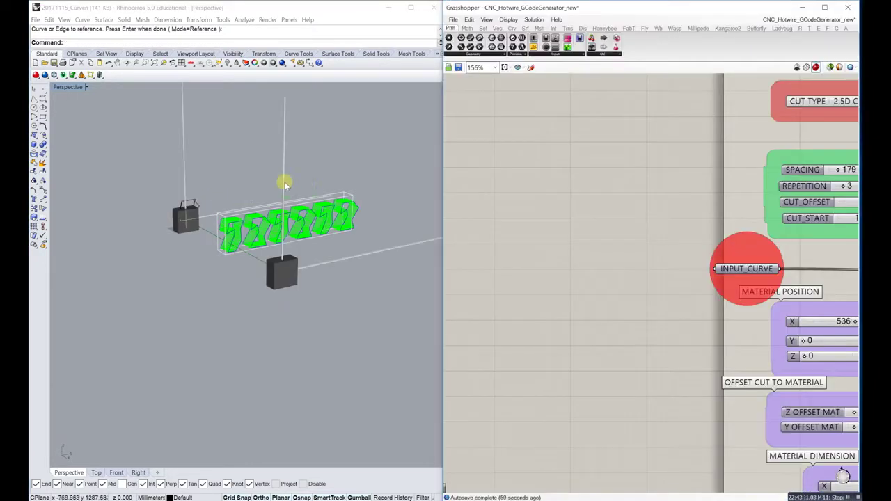
Examine the previewed cuts of both section curves inside the material block from several angles and compare them with the cut inputs.
scroll(272, 205, "up", 5)
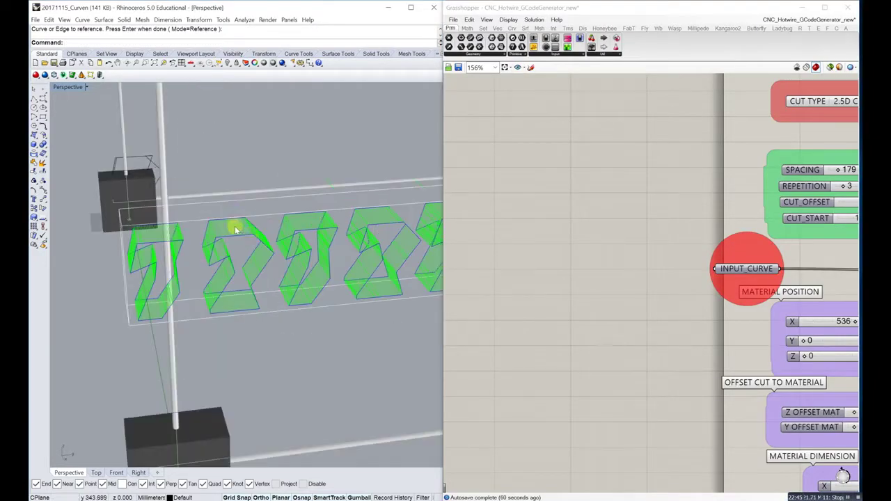
right_click_drag(239, 222, 313, 244, "shift")
scroll(235, 213, "down", 4)
left_click(592, 243)
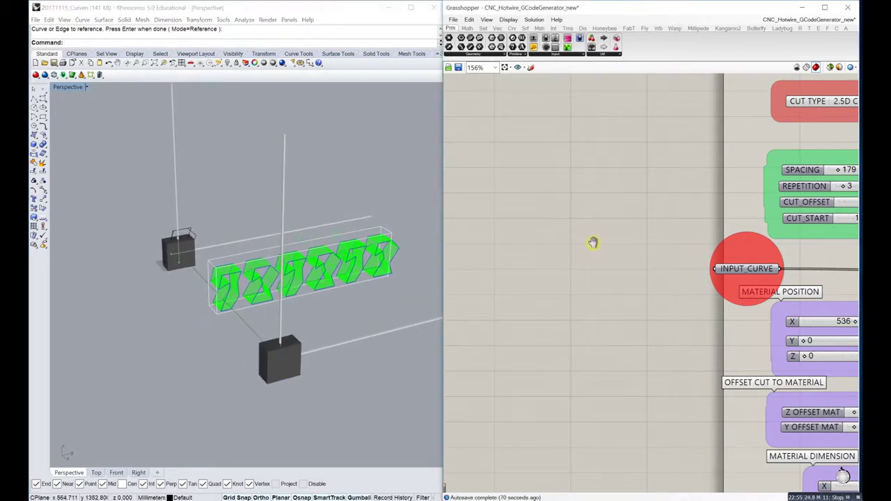
right_click_drag(593, 242, 518, 271)
scroll(692, 261, "down", 3)
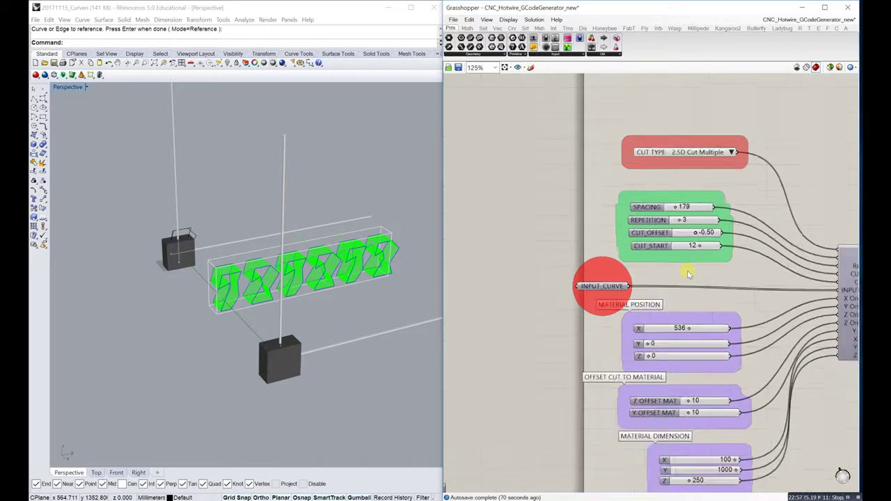
scroll(678, 178, "up", 3)
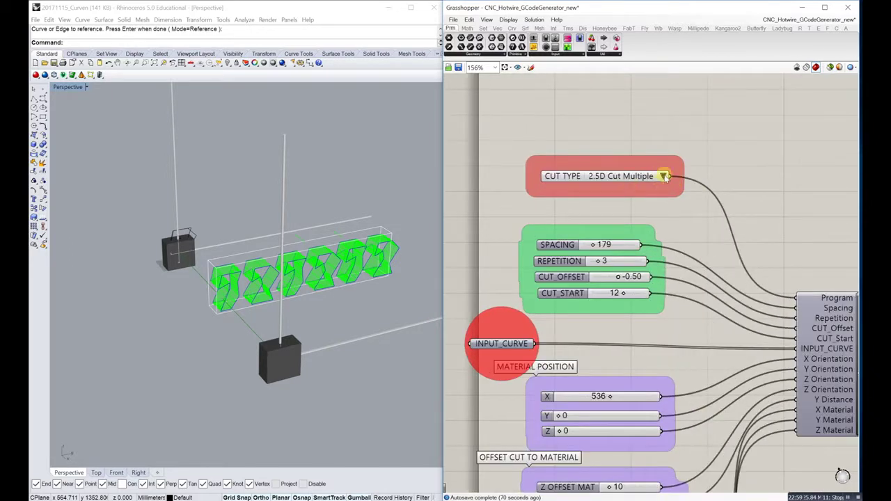
scroll(324, 252, "up", 4)
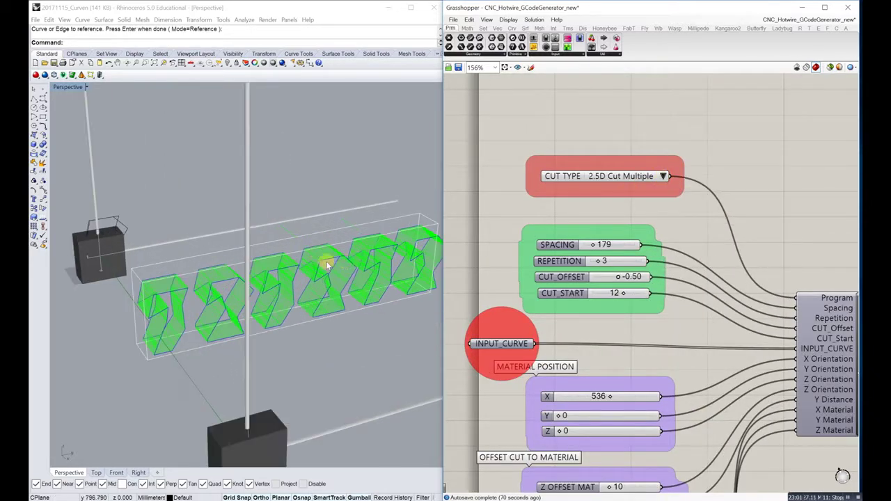
right_click_drag(341, 251, 174, 225)
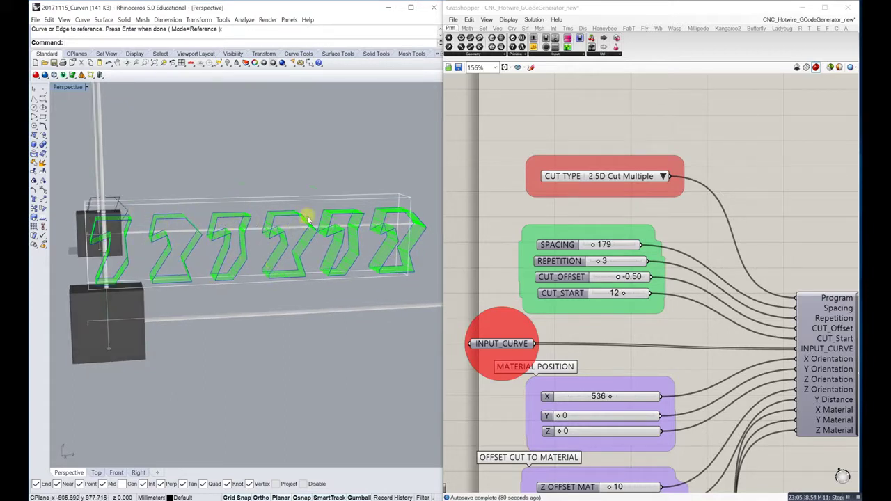
mouse_move(380, 245)
right_mouse_down()
mouse_move(358, 243)
mouse_move(369, 235)
right_mouse_up()
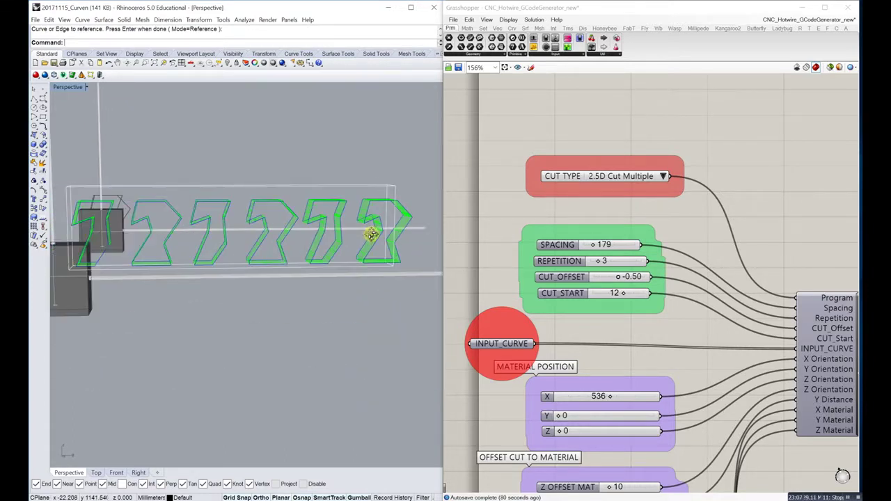
scroll(651, 226, "down", 3)
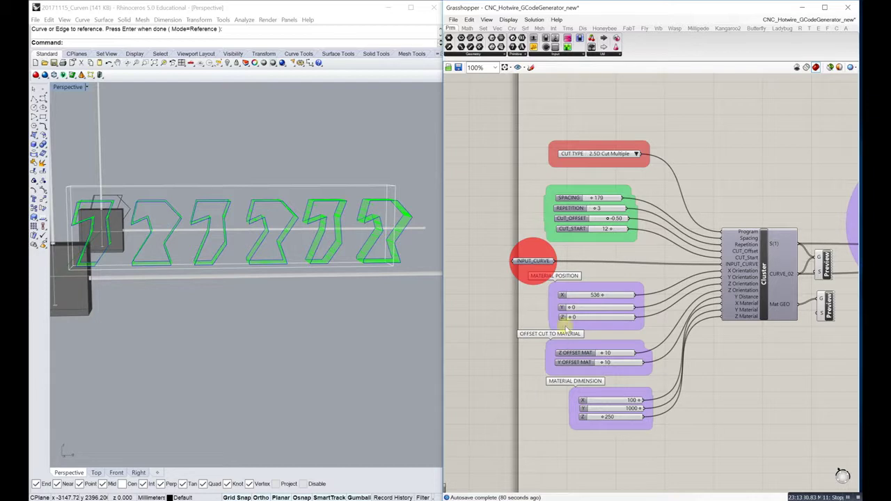
Review the Grasshopper definition from the cut inputs onward and inspect the individual cut shapes up close in Rhino.
right_click_drag(666, 263, 635, 302)
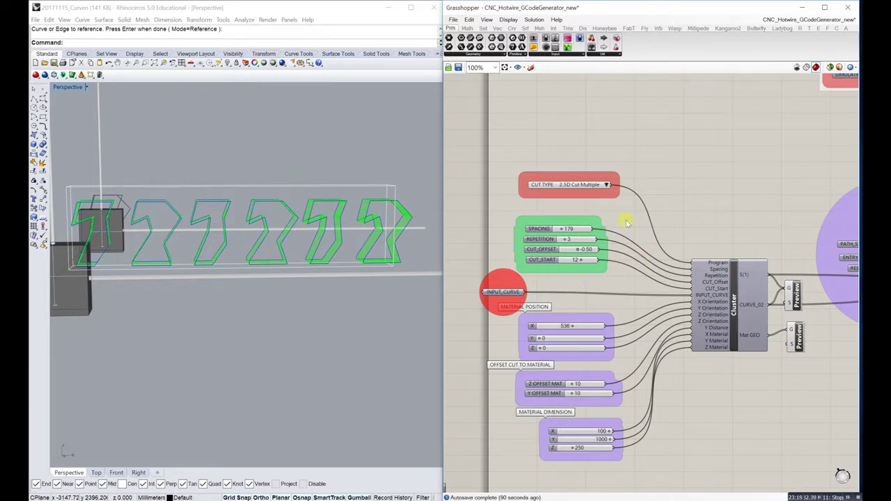
right_click_drag(687, 208, 592, 215)
scroll(644, 234, "down", 4)
right_click_drag(749, 231, 593, 253)
right_click_drag(738, 246, 699, 241)
right_click_drag(636, 239, 802, 233)
right_click_drag(306, 221, 304, 221)
scroll(305, 222, "up", 6)
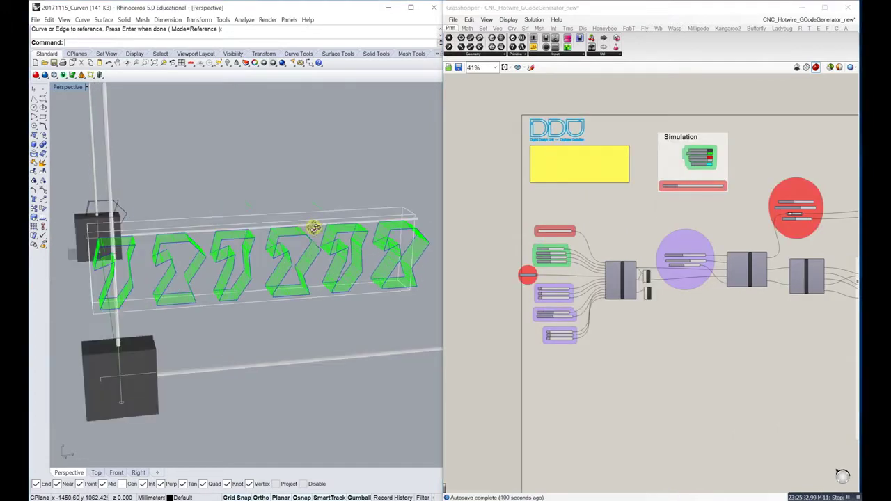
scroll(266, 232, "down", 1)
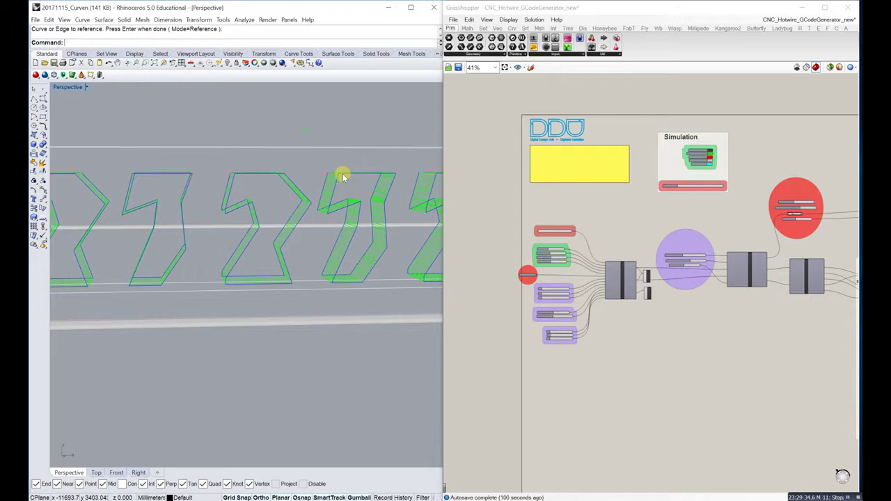
right_click_drag(190, 173, 285, 176, "shift")
right_click_drag(228, 169, 236, 176)
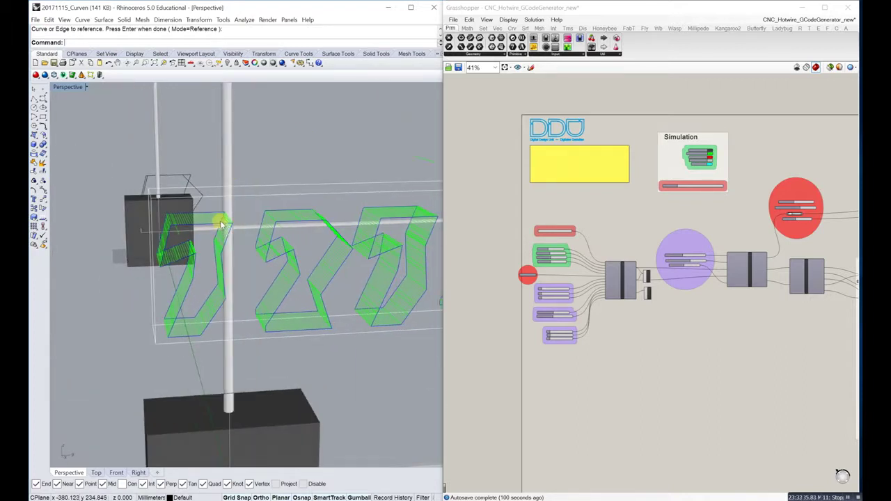
Set the CUT_START slider to 11 to move the start point of the cuts.
scroll(649, 274, "up", 3)
right_click_drag(484, 238, 540, 233)
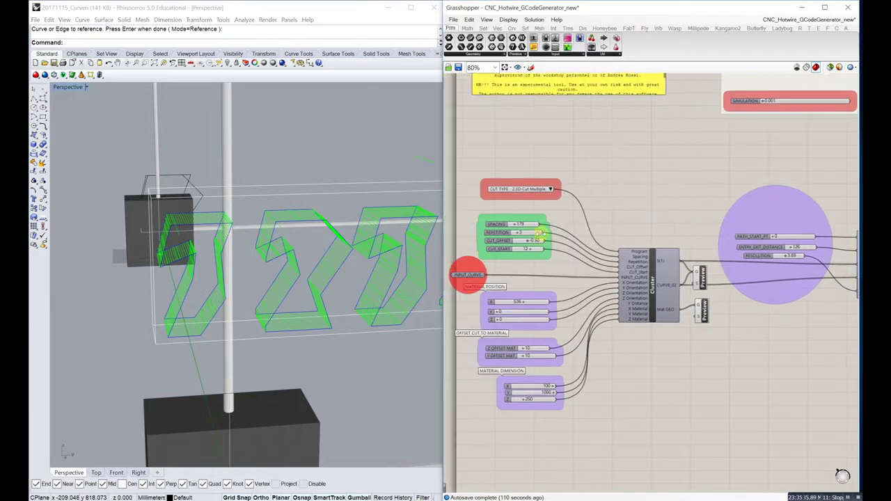
scroll(540, 233, "up", 2)
scroll(372, 207, "up", 3)
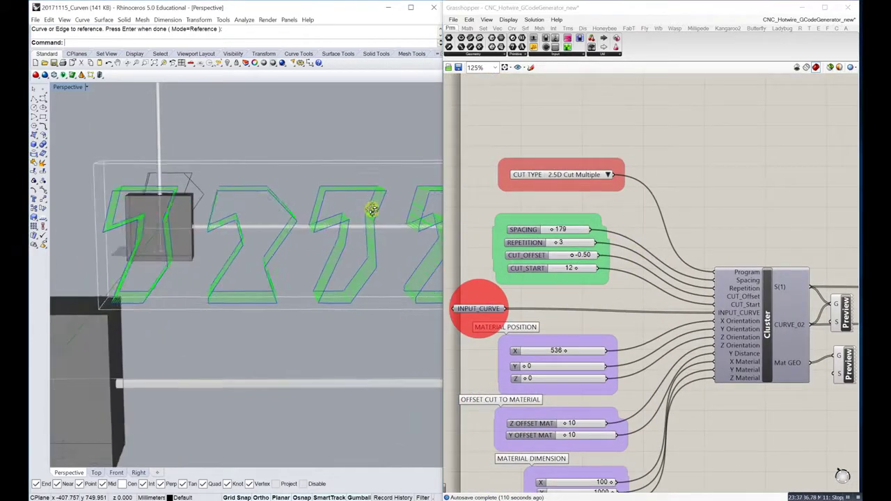
scroll(578, 272, "up", 2)
mouse_move(571, 277)
left_mouse_down()
mouse_move(549, 279)
mouse_move(581, 282)
left_mouse_up()
scroll(641, 198, "down", 2)
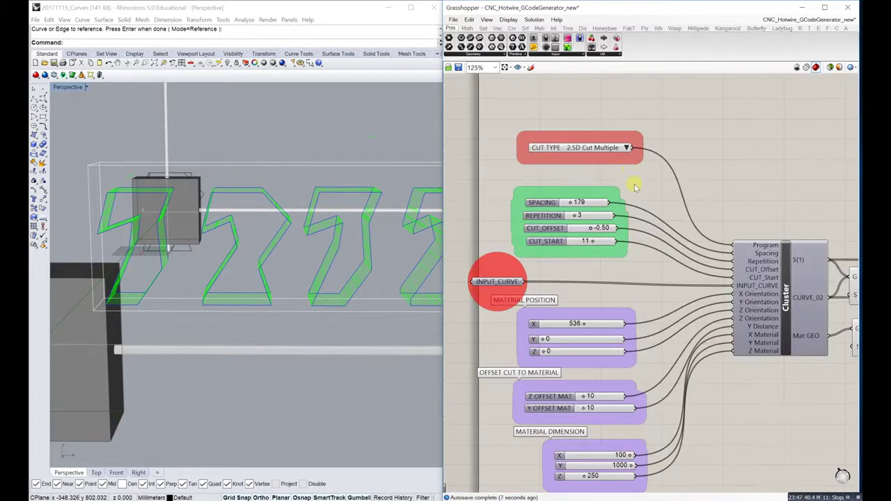
Set CUT TYPE to 3D CUT and inspect the ruled cuts between the two curves in the block.
left_click(628, 147)
left_click(647, 153)
mouse_move(248, 211)
right_mouse_down()
mouse_move(199, 216)
mouse_move(352, 254)
mouse_move(229, 269)
mouse_move(252, 255)
mouse_move(359, 269)
mouse_move(259, 207)
right_mouse_up()
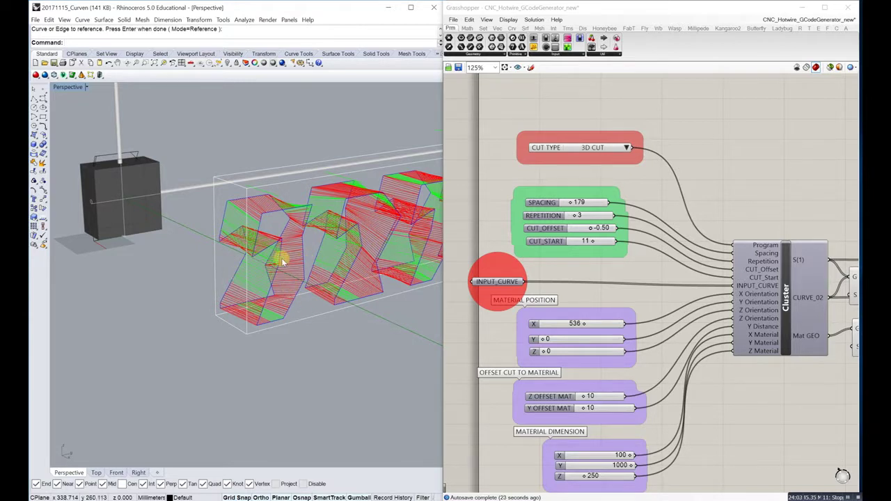
right_click_drag(295, 254, 262, 271)
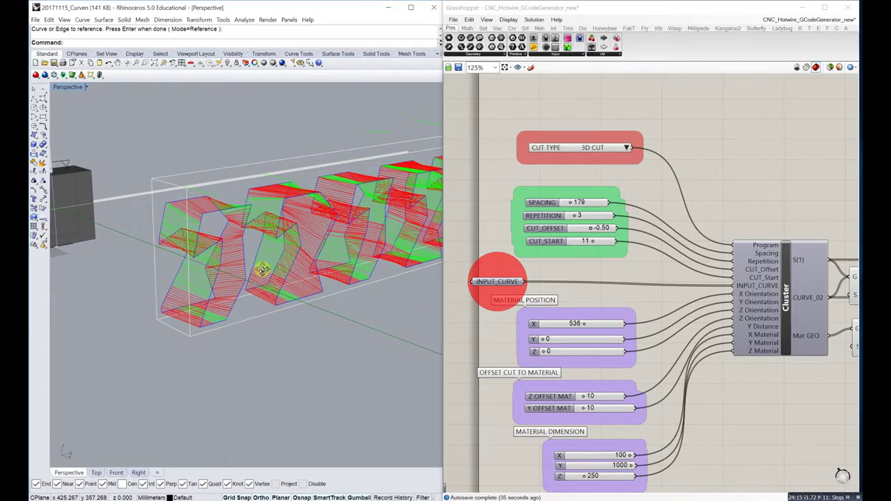
right_click_drag(259, 271, 193, 229)
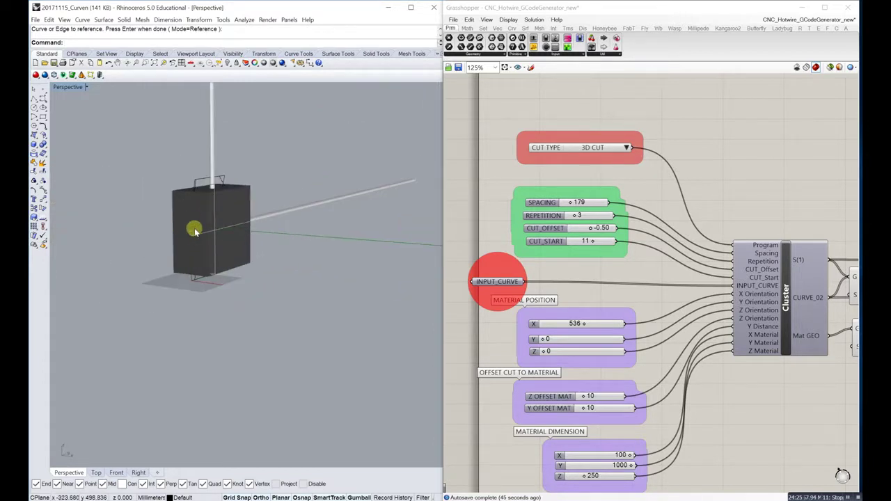
Scale up one of the two section curves in Rhino with the gumball until it is clearly larger than the other.
left_click(193, 225)
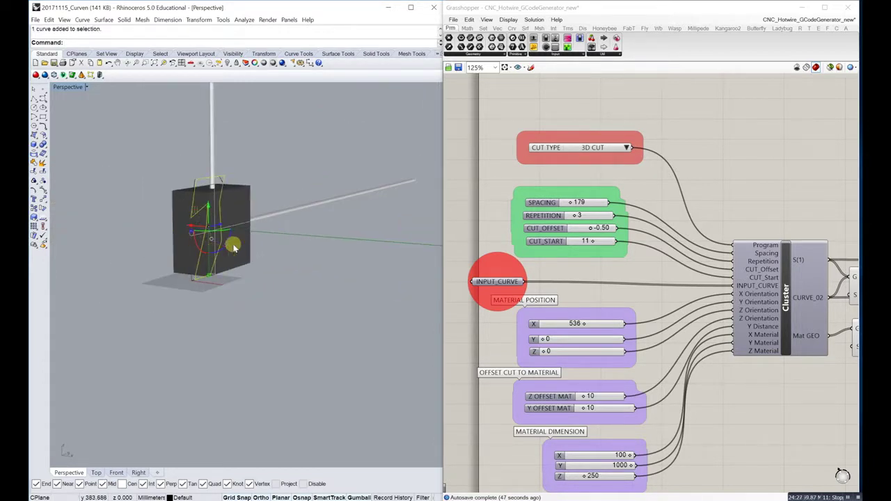
right_click_drag(233, 247, 205, 252)
left_click_drag(144, 293, 205, 288)
scroll(205, 289, "down", 6)
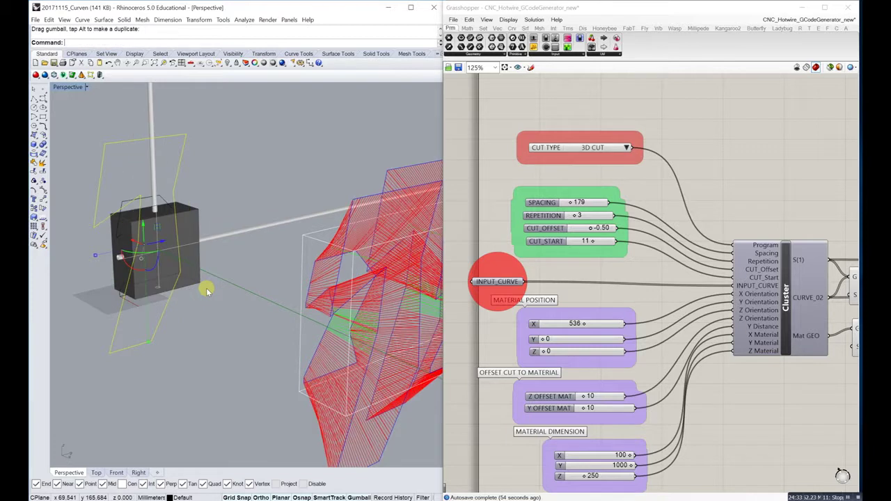
right_click_drag(242, 315, 278, 320)
right_click_drag(367, 303, 457, 257, "shift")
Set the REPETITION slider to 1.
right_click_drag(527, 243, 646, 240)
scroll(646, 240, "up", 6)
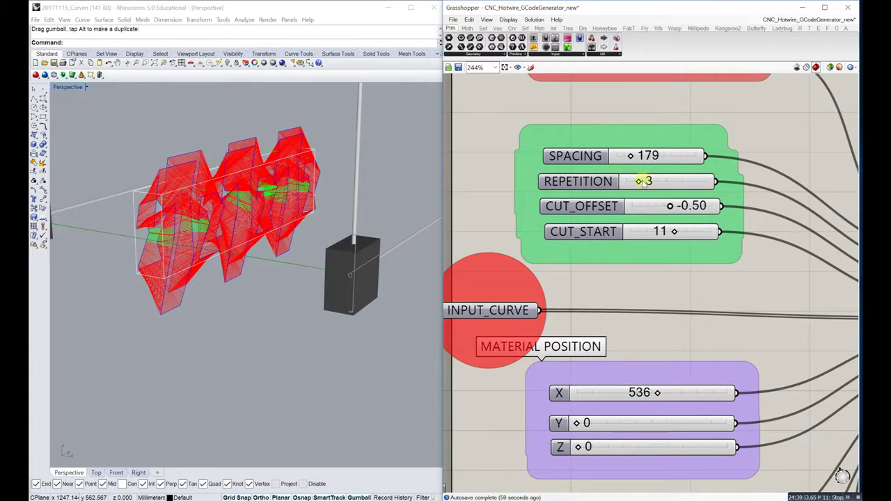
left_click_drag(629, 182, 631, 184)
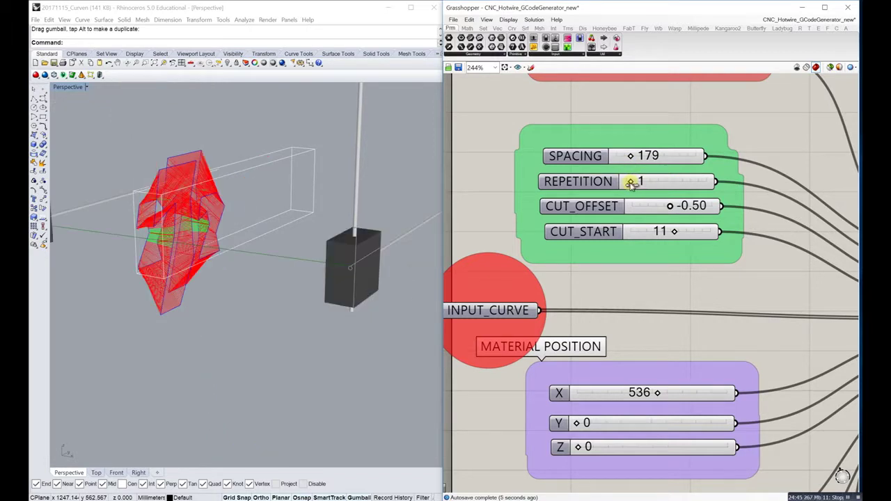
Set the SPACING slider to 437 to move the two 3D cuts farther apart.
left_click_drag(629, 156, 652, 158)
right_click_drag(247, 293, 330, 167)
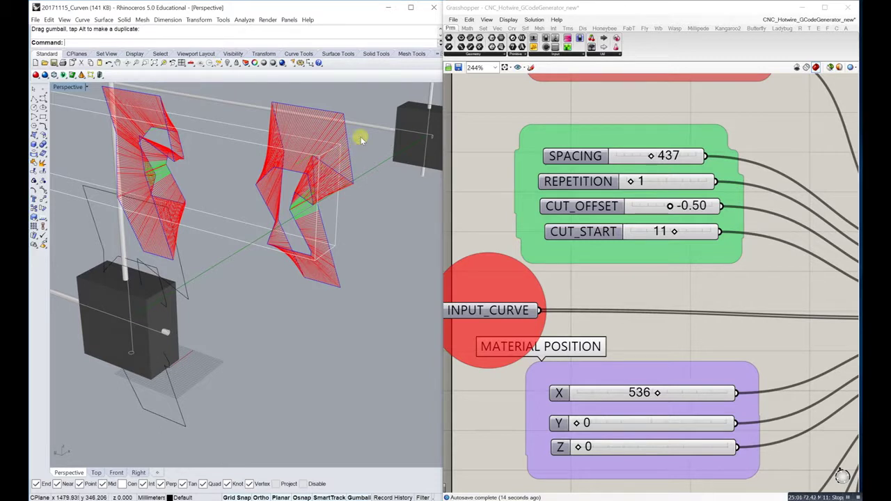
right_click_drag(358, 141, 288, 155)
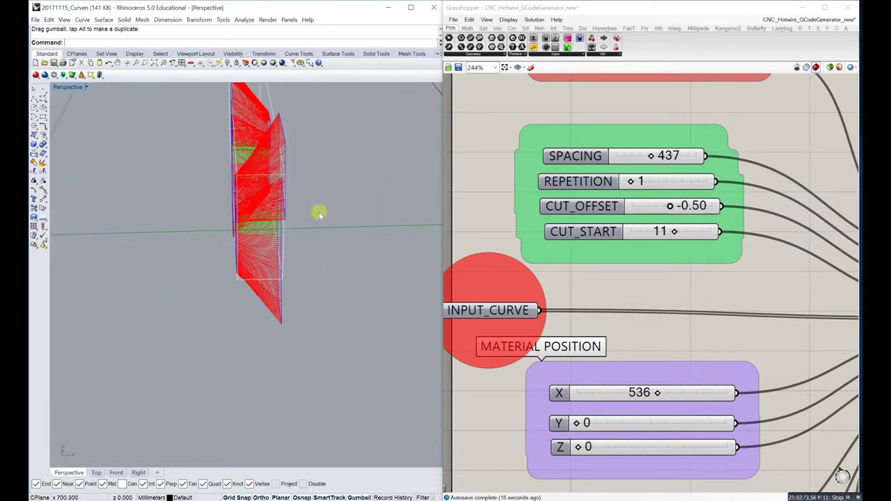
Examine the ruled 3D cuts between the two curves from several angles, relative to the material block and the hotwire axes.
right_click_drag(270, 203, 299, 188)
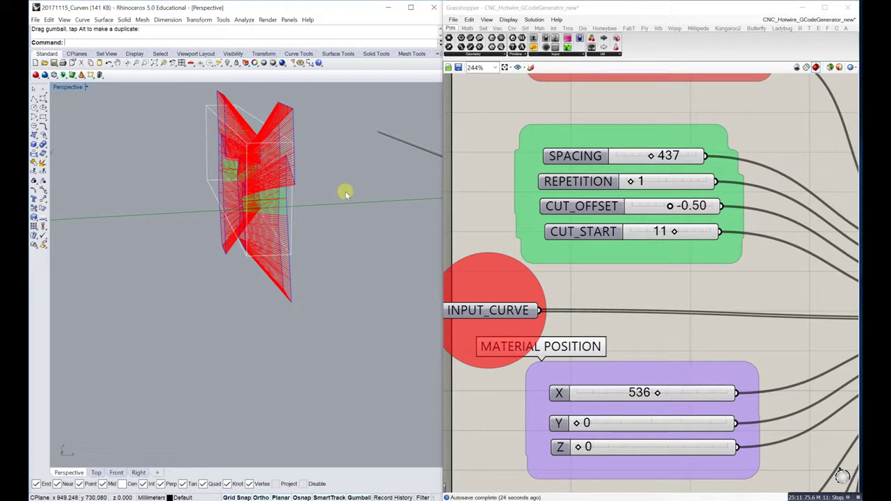
right_click_drag(344, 195, 314, 144)
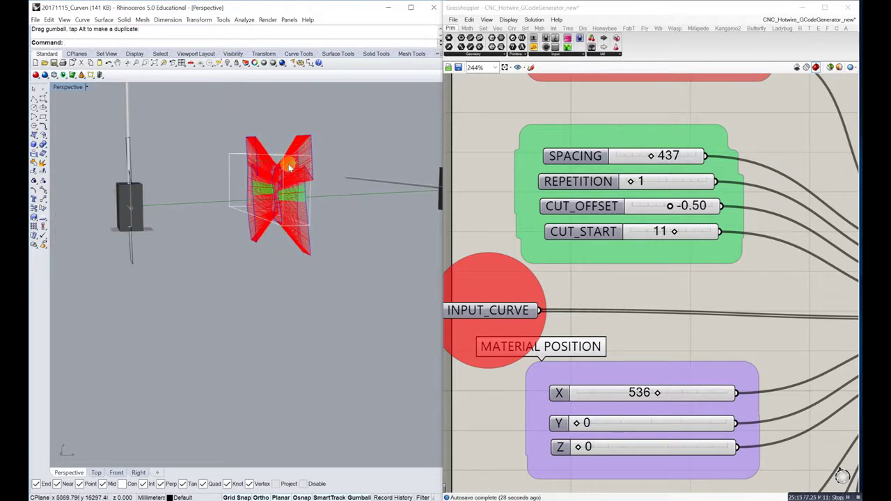
right_click_drag(284, 194, 274, 177)
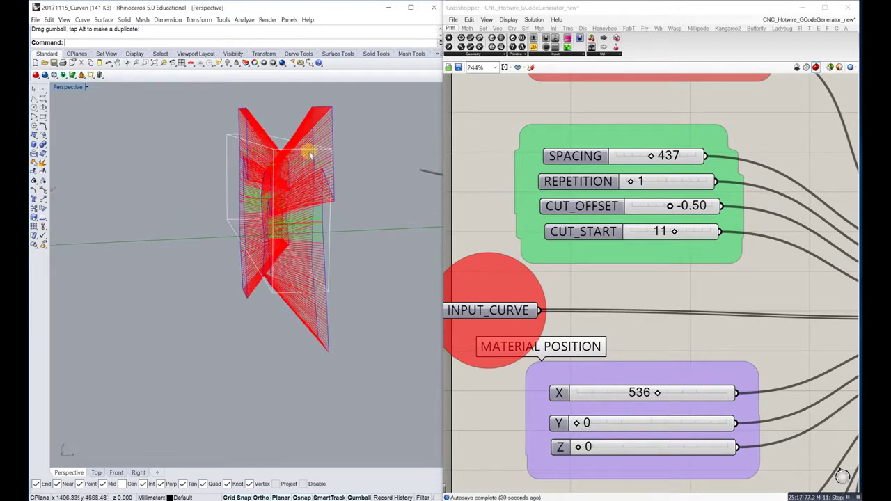
right_click_drag(276, 230, 186, 263)
scroll(361, 236, "up", 4)
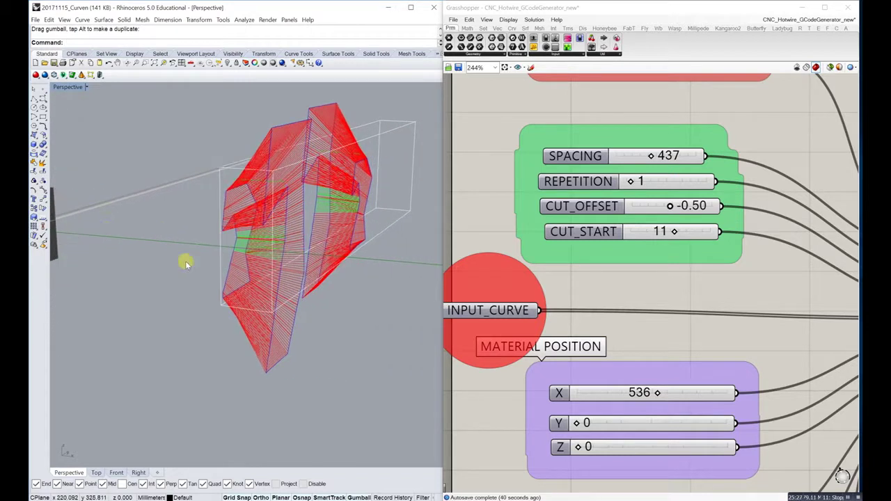
scroll(276, 264, "down", 3)
right_click_drag(289, 253, 337, 268)
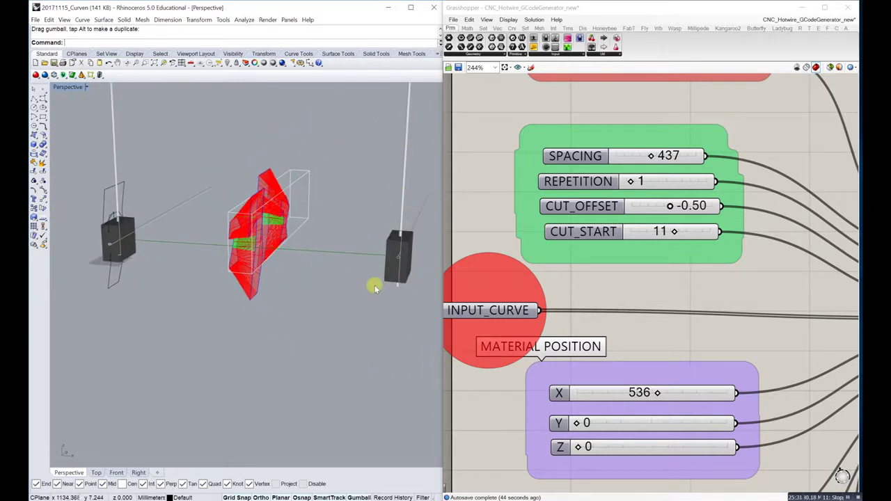
scroll(243, 262, "up", 3)
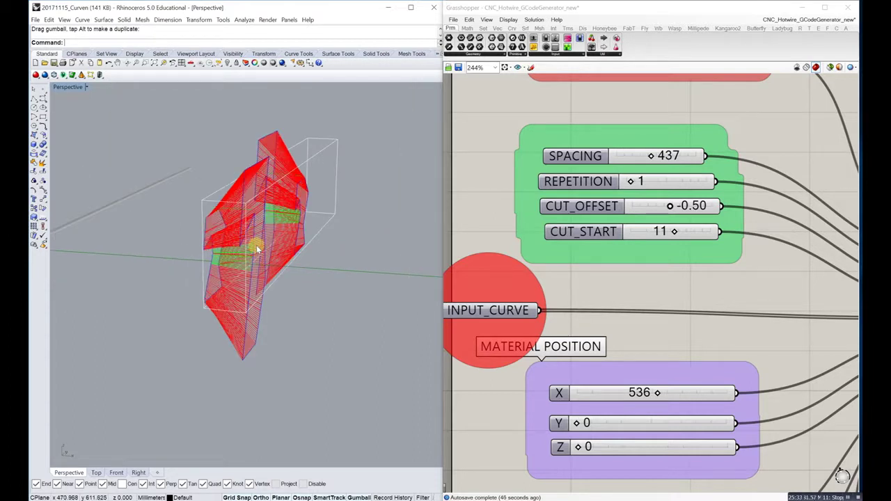
right_click_drag(216, 267, 197, 257)
scroll(227, 255, "down", 10)
scroll(236, 254, "up", 6)
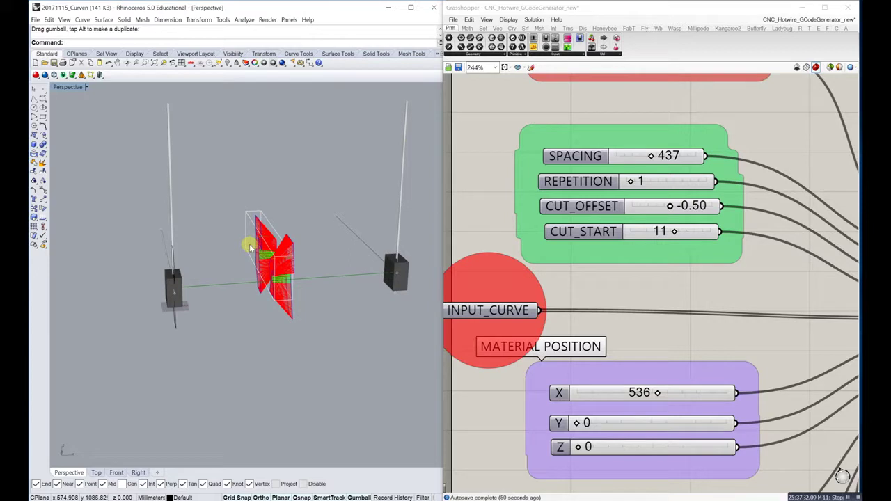
right_click_drag(215, 265, 240, 245)
scroll(581, 267, "down", 3)
Lower the unnamed slider between WIRE_MAX_EXTENSION and CUT_SPEED in the machine settings group.
scroll(581, 267, "down", 3)
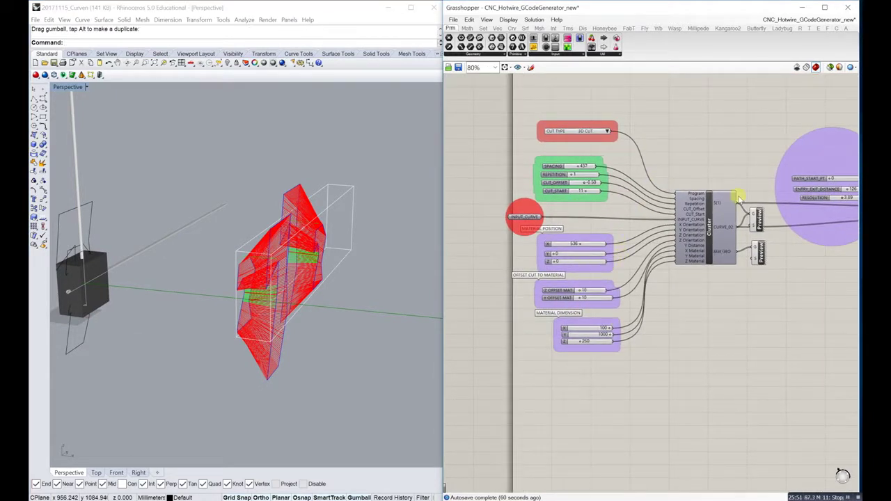
right_click_drag(662, 230, 523, 274)
right_click_drag(715, 227, 481, 235)
right_click_drag(710, 222, 634, 228)
right_click_drag(672, 206, 569, 254)
scroll(557, 212, "up", 3)
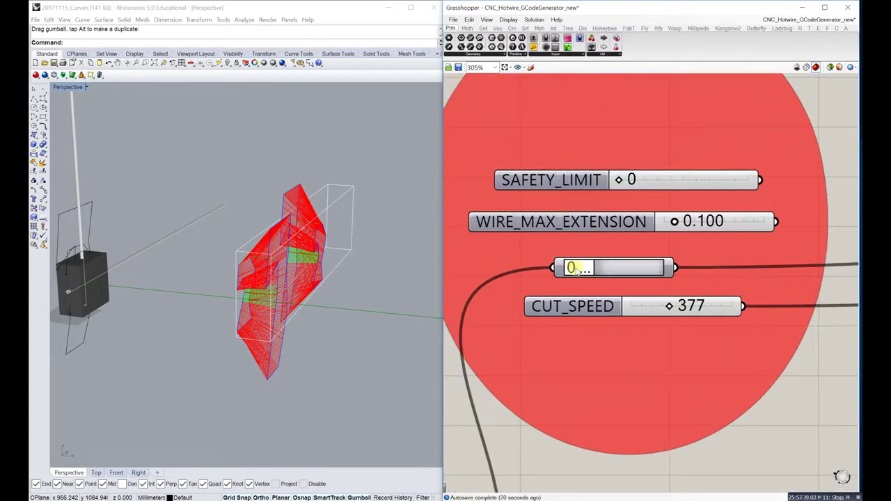
left_click_drag(588, 266, 531, 269)
Read the CODE panel in the CODE EXPORT group for target range and wire elongation problems, and compare it with the 3D cuts.
scroll(546, 251, "down", 4)
right_click_drag(719, 220, 632, 231)
scroll(633, 231, "down", 3)
right_click_drag(728, 208, 570, 226)
right_click_drag(815, 228, 619, 231)
right_click_drag(845, 232, 661, 234)
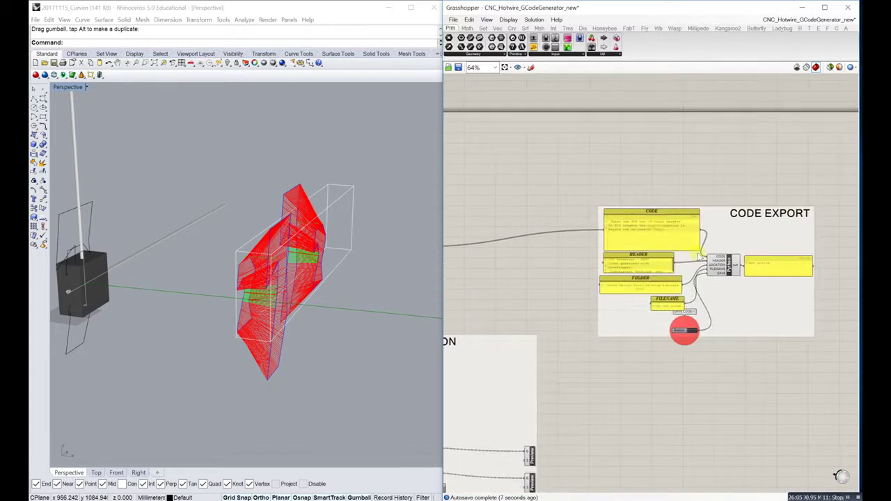
scroll(696, 235, "up", 4)
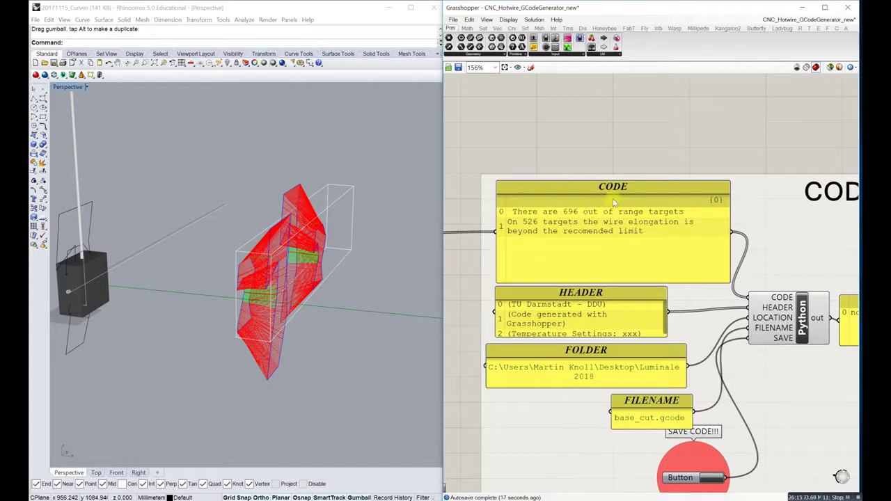
left_click(288, 226)
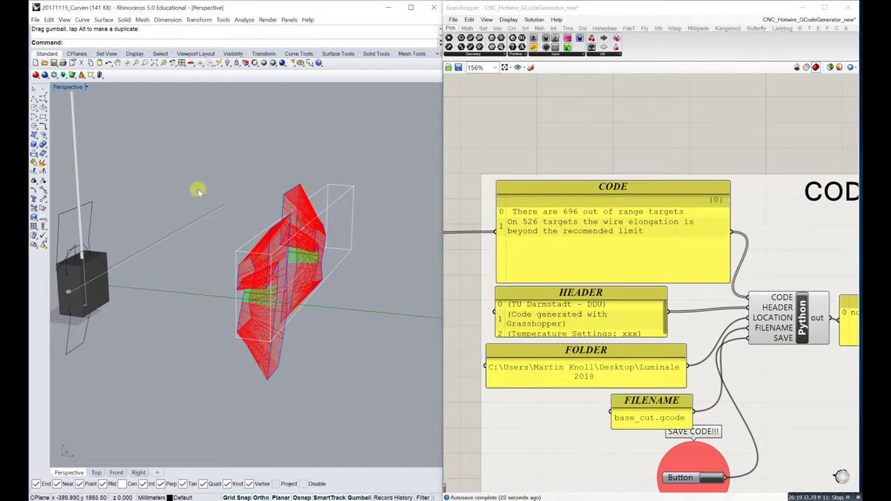
right_click_drag(194, 192, 207, 204)
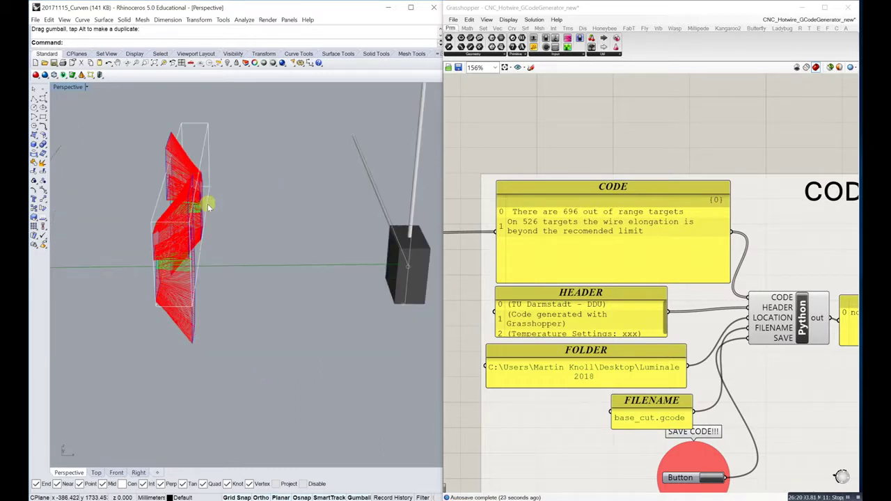
Set CUT TYPE to 2.5D Cut Multiple and inspect the separate cuts of the two curves in the block.
scroll(567, 188, "down", 5)
scroll(613, 180, "down", 5)
scroll(454, 195, "up", 8)
right_click_drag(463, 198, 591, 208)
left_click(546, 194)
left_click(558, 206)
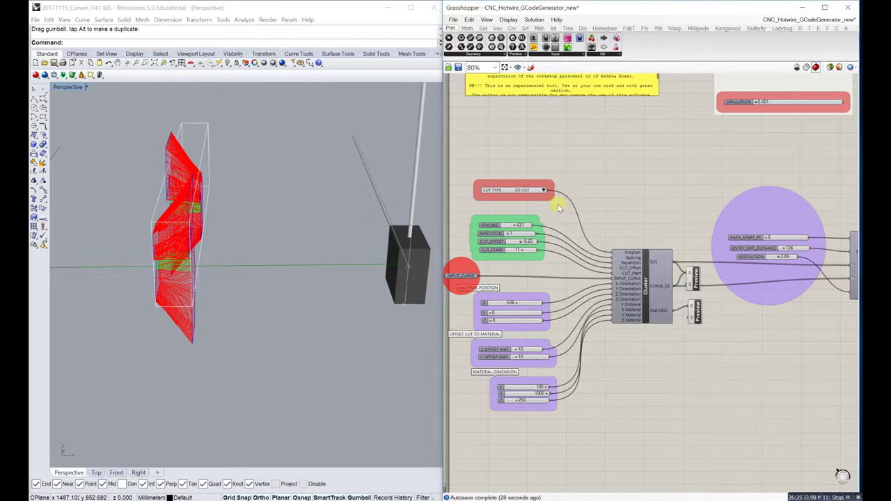
right_click_drag(267, 201, 316, 203)
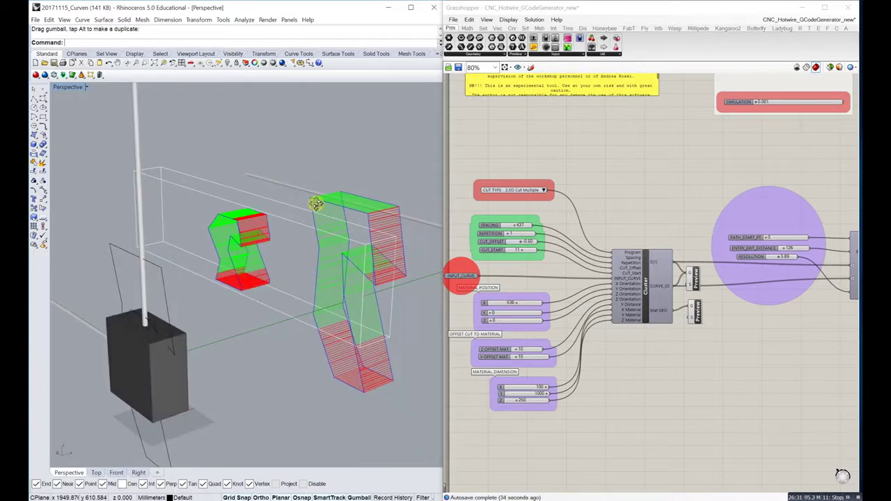
right_click_drag(316, 203, 334, 187)
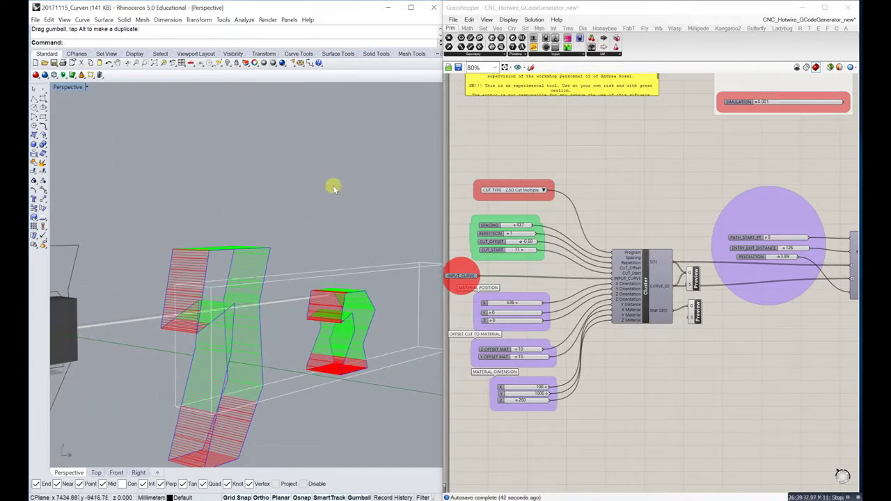
left_click(572, 162)
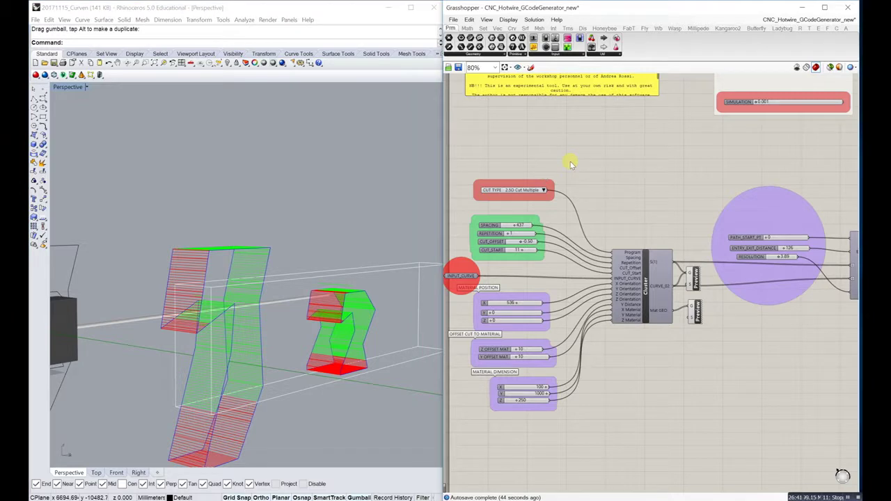